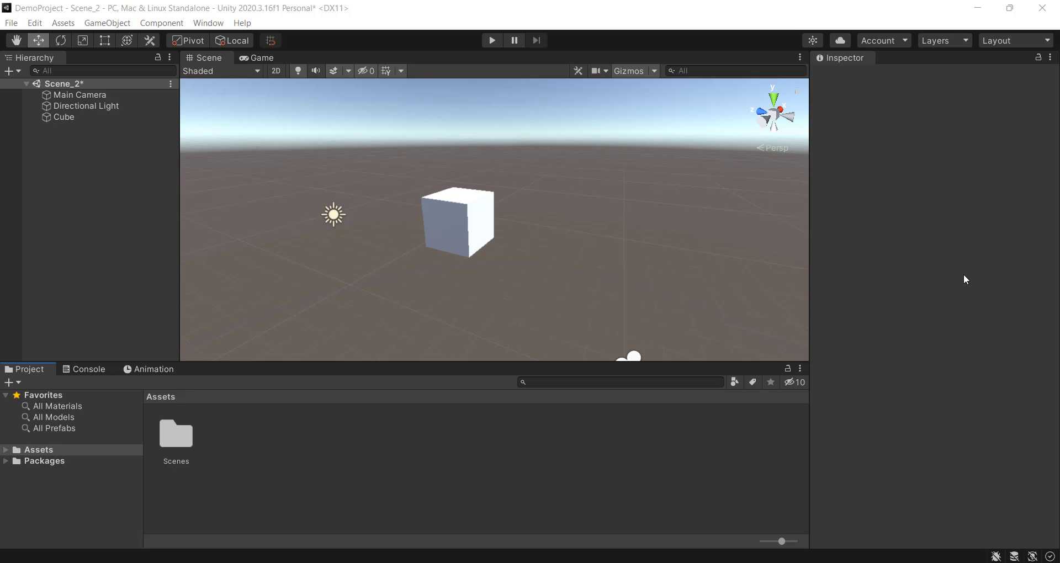
Step: Examine the cube, directional light and camera by panning, orbiting and zooming the Scene view
middle_click_drag(489, 284, 430, 283)
left_click_drag(430, 282, 490, 232, "alt")
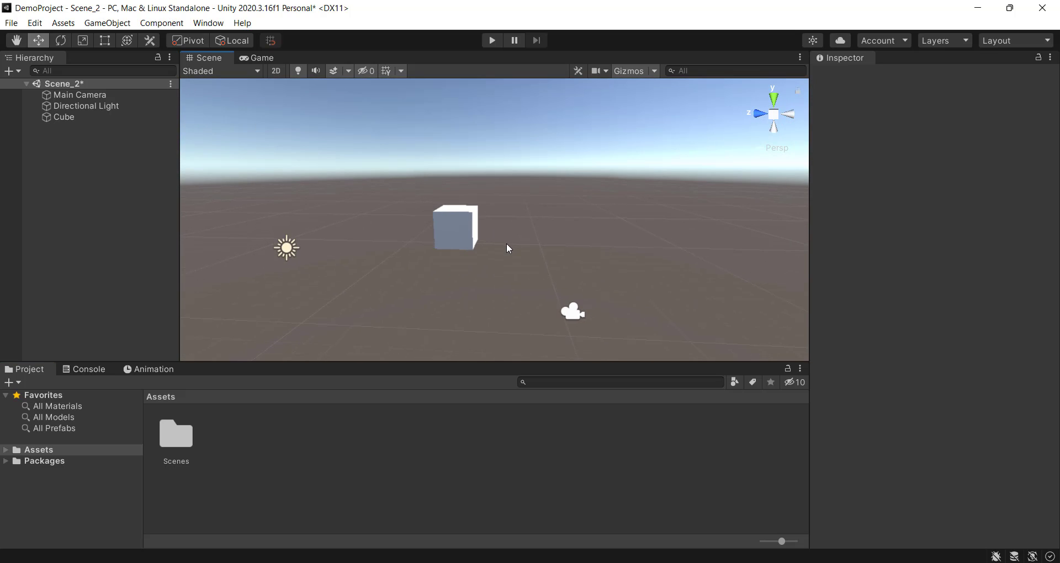
middle_click_drag(488, 223, 504, 207)
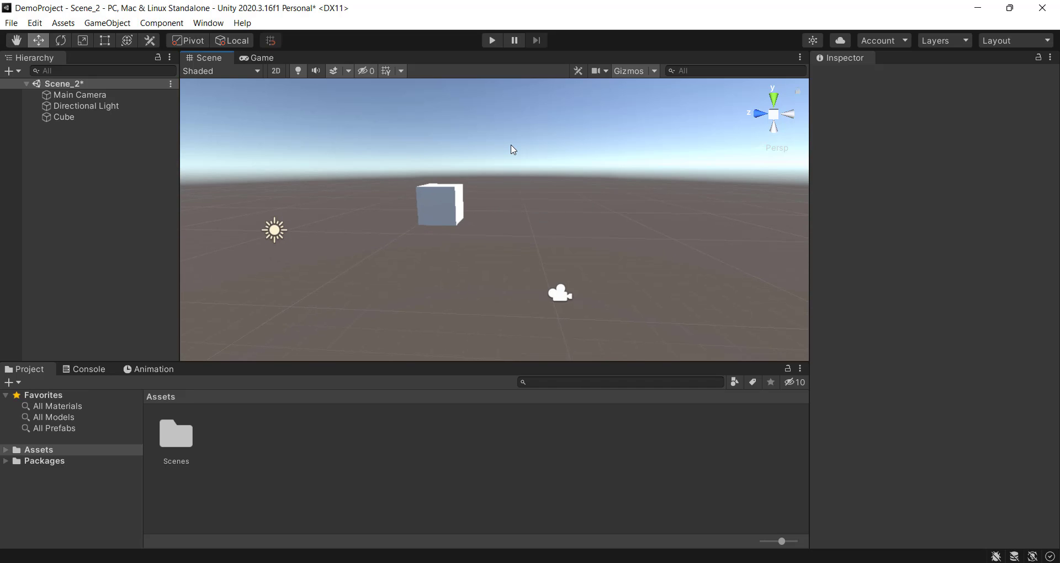
mouse_move(540, 200)
middle_mouse_down()
mouse_move(579, 171)
mouse_move(591, 272)
mouse_move(522, 199)
mouse_move(545, 207)
mouse_move(445, 232)
mouse_move(478, 309)
mouse_move(658, 270)
mouse_move(547, 165)
mouse_move(508, 254)
mouse_move(636, 262)
mouse_move(610, 191)
mouse_move(542, 206)
mouse_move(540, 220)
middle_mouse_up()
key("w")
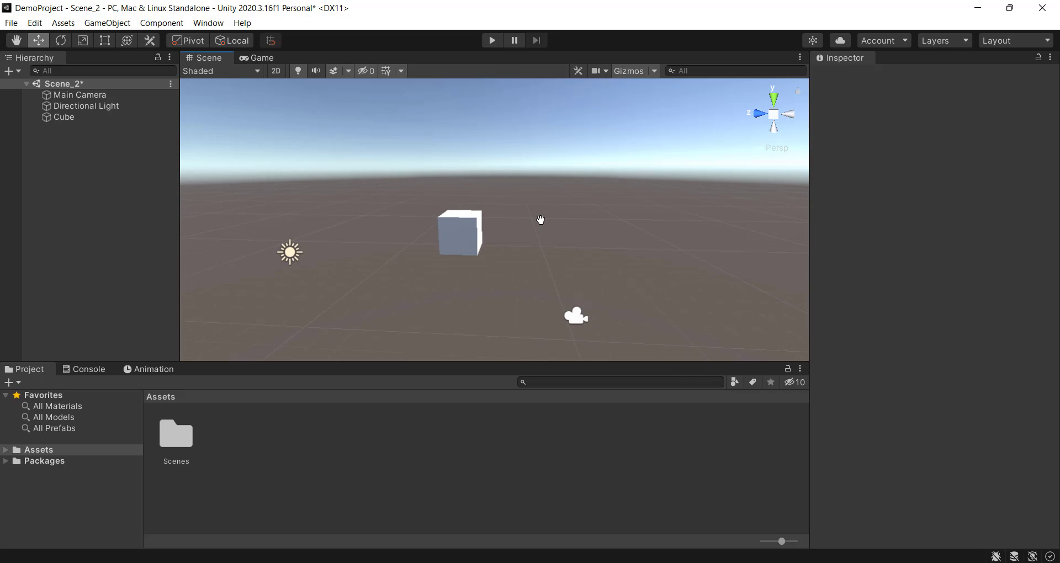
left_click_drag(558, 203, 399, 239, "alt")
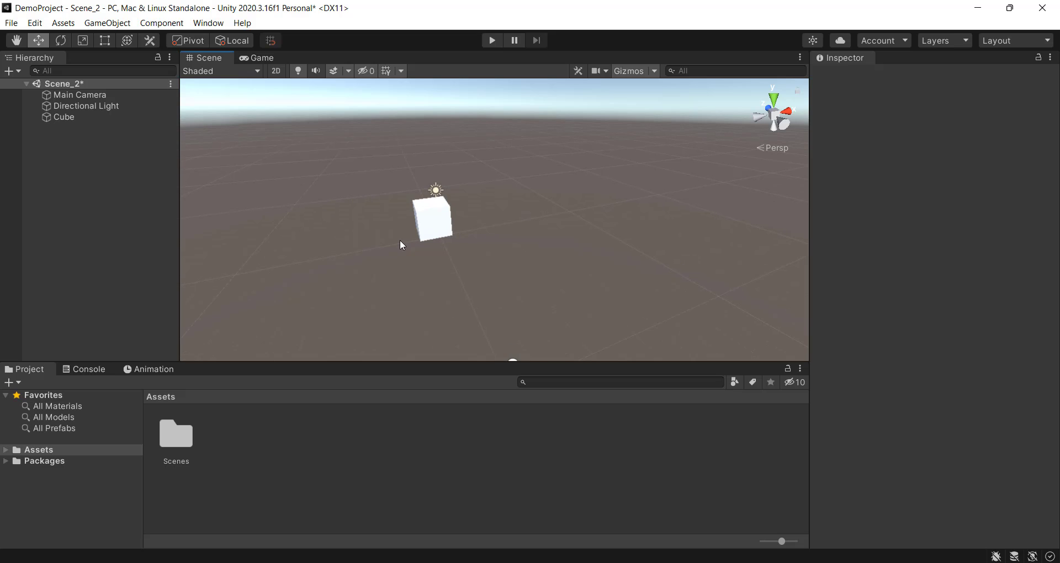
middle_click_drag(405, 215, 445, 254)
scroll(544, 184, "up", 3)
scroll(446, 254, "down", 2)
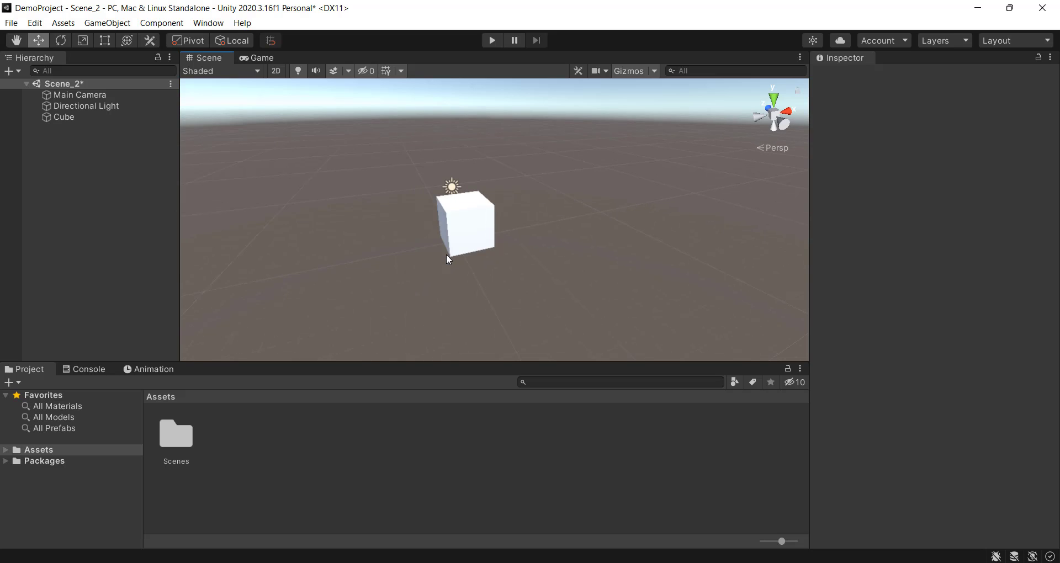
scroll(446, 254, "up", 4)
scroll(449, 259, "down", 3)
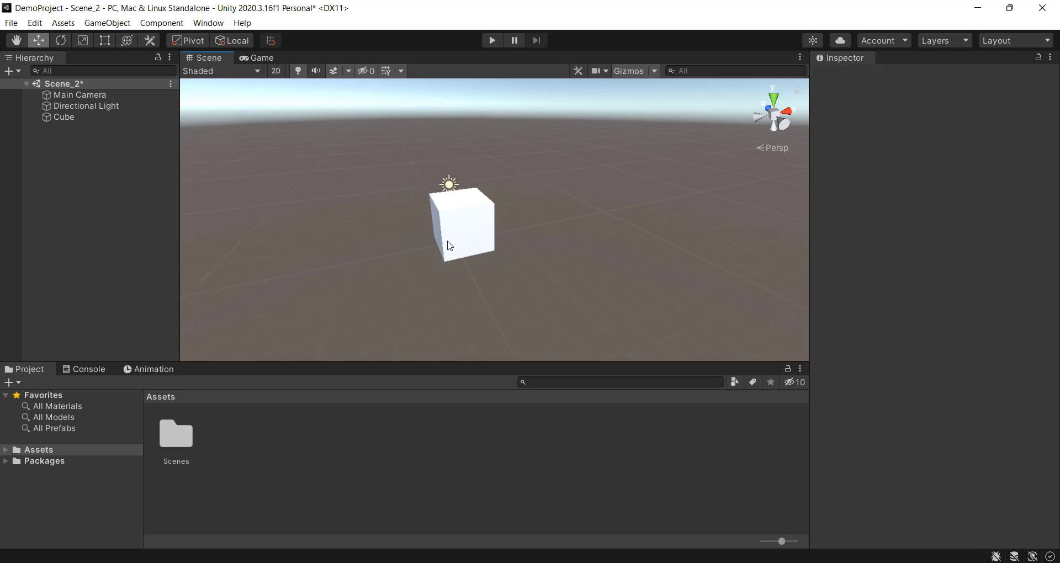
Step: Inspect the cube's faces by orbiting around it, zooming in very close and backing out again
key("alt")
right_click_drag(450, 245, 596, 399, "alt")
left_click_drag(518, 350, 621, 254, "alt")
mouse_move(571, 226)
middle_mouse_down()
mouse_move(611, 267)
mouse_move(589, 158)
mouse_move(574, 265)
mouse_move(567, 234)
middle_mouse_up()
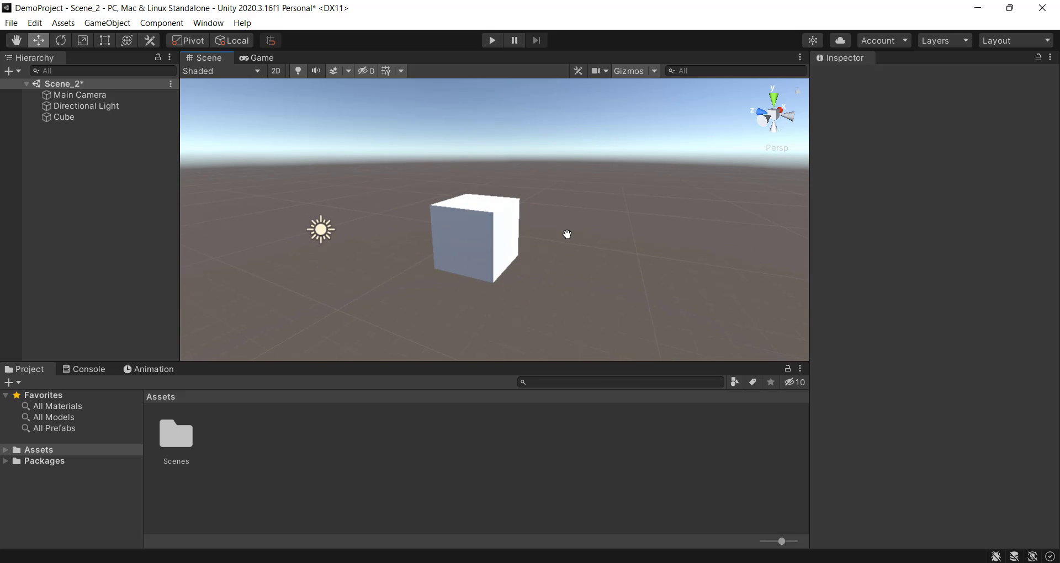
key("alt")
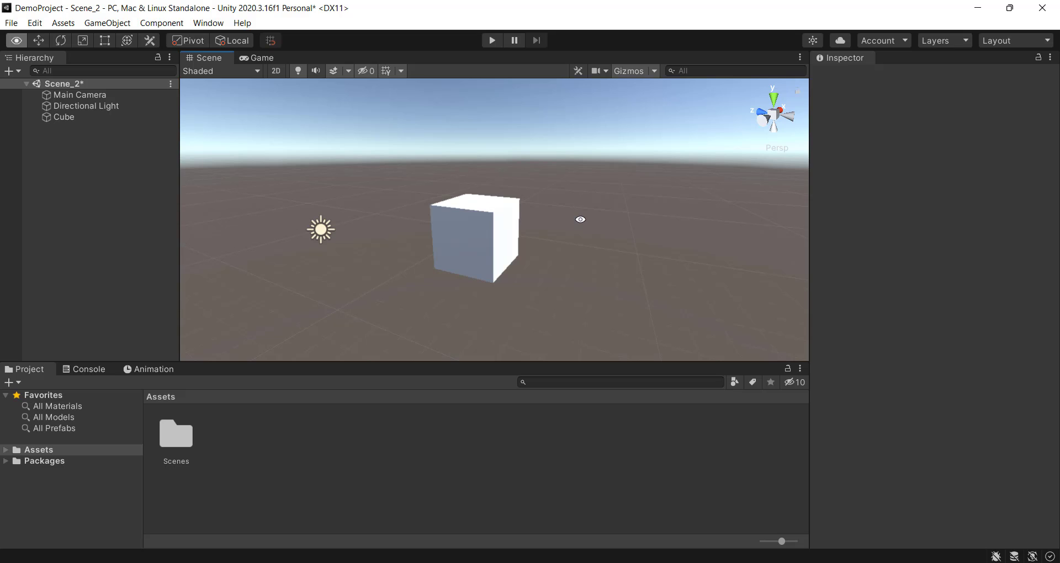
left_click_drag(582, 210, 570, 177, "alt")
right_click_drag(573, 177, 700, 314, "alt")
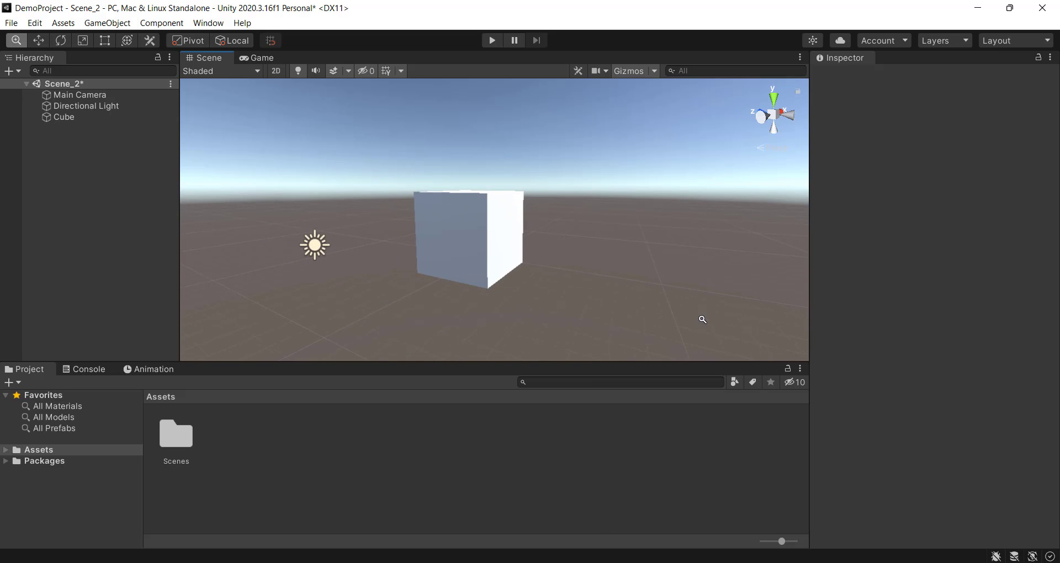
scroll(545, 229, "up", 3)
scroll(545, 230, "up", 3)
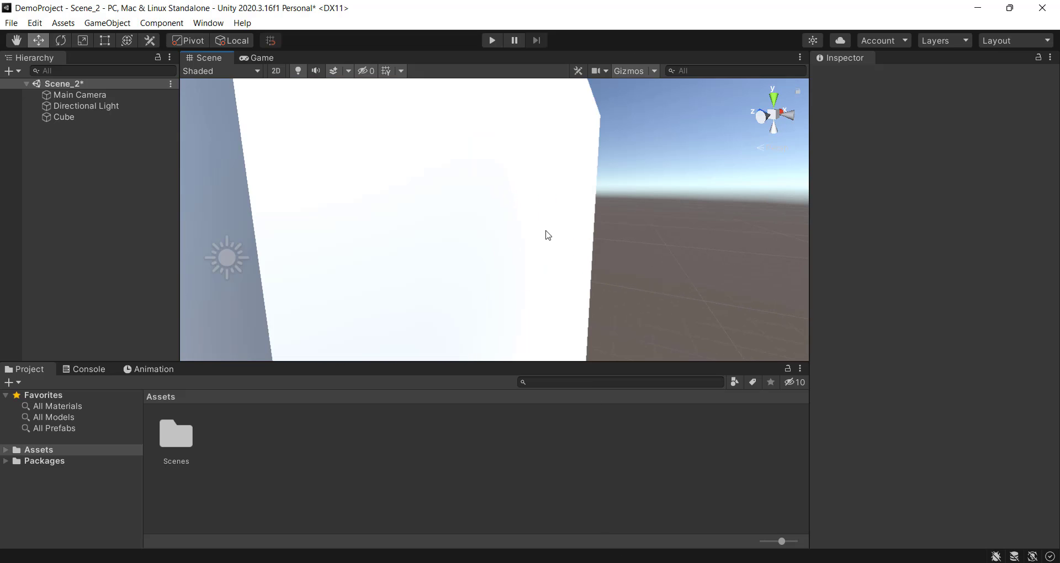
scroll(544, 234, "down", 5)
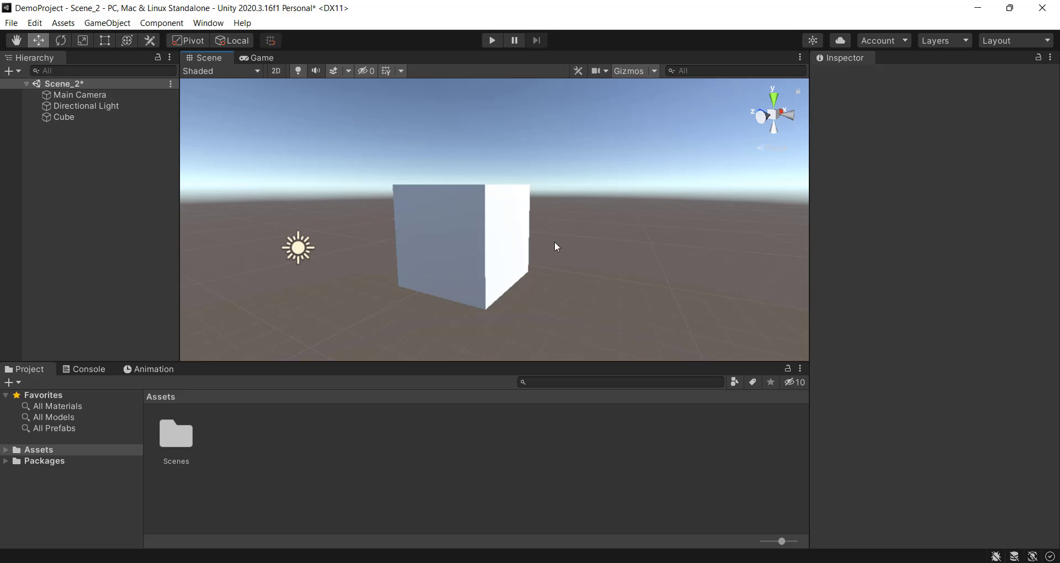
Step: Reposition the cube within the Scene view and orbit to view its corner from above
middle_click_drag(560, 247, 592, 259)
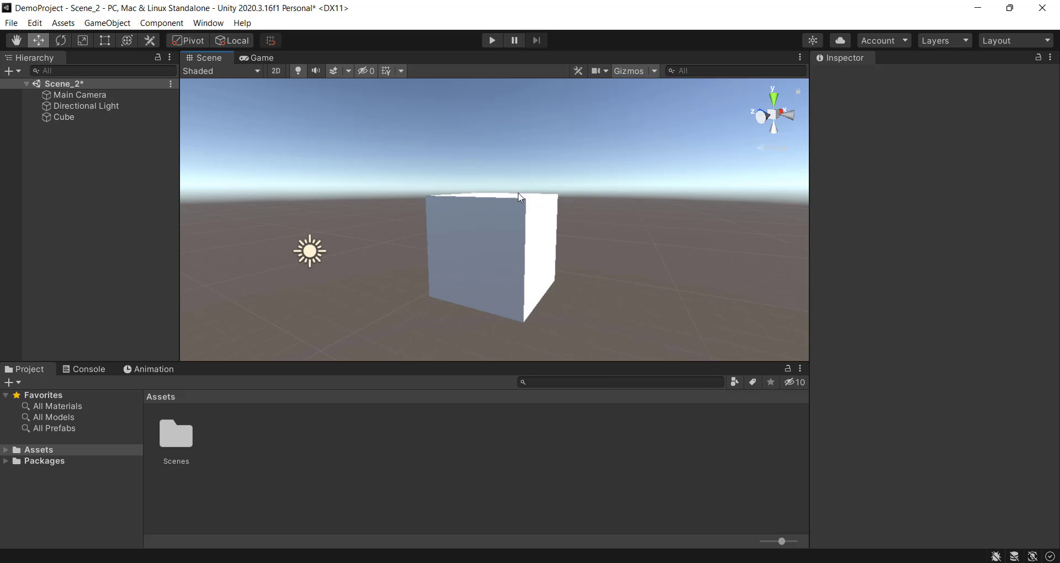
left_click_drag(486, 242, 383, 239, "alt")
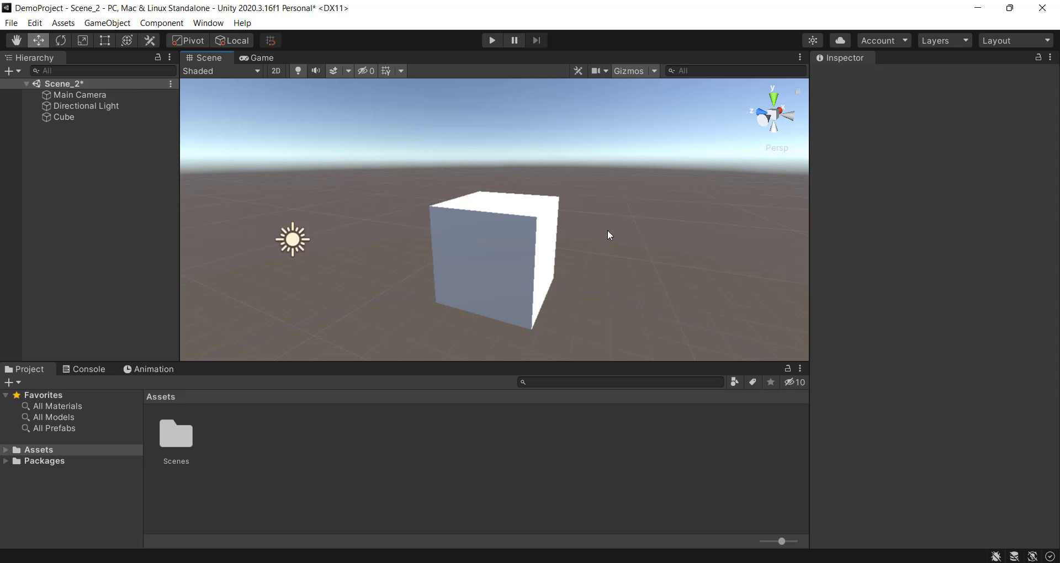
middle_click_drag(742, 164, 663, 188)
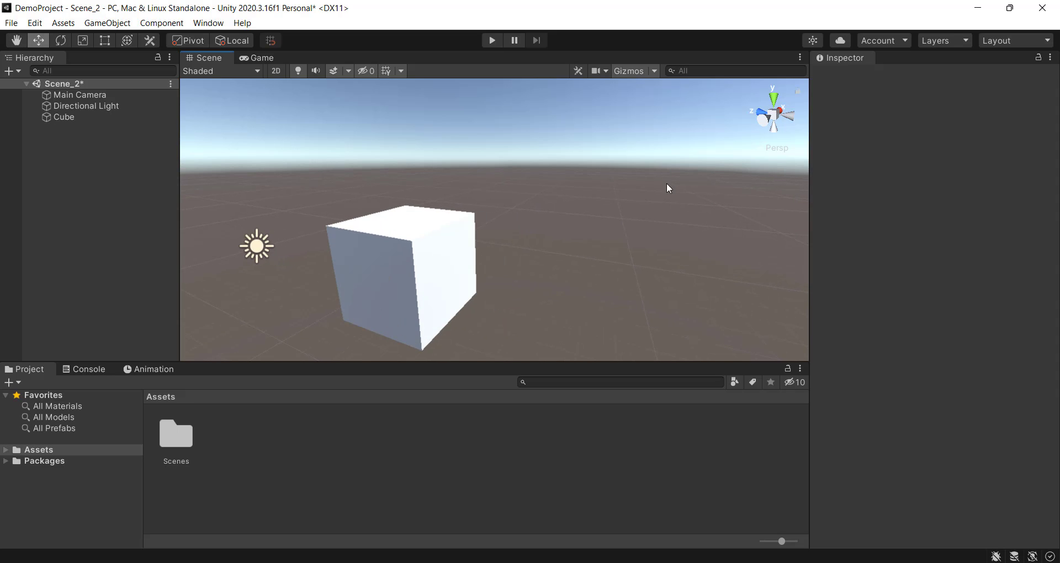
middle_click_drag(568, 216, 723, 149)
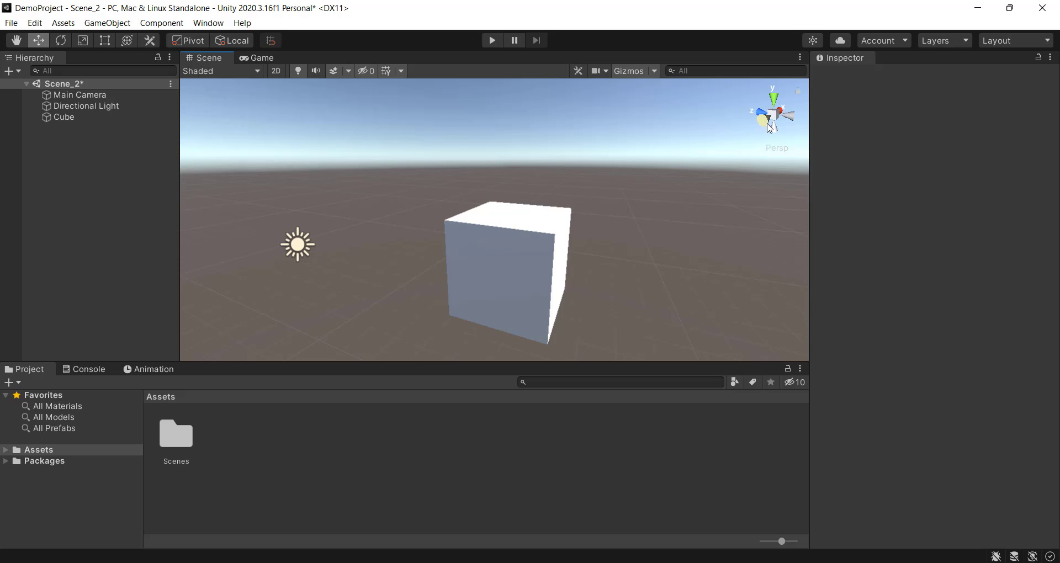
left_click_drag(604, 272, 584, 289, "alt")
left_click_drag(764, 246, 667, 234, "alt")
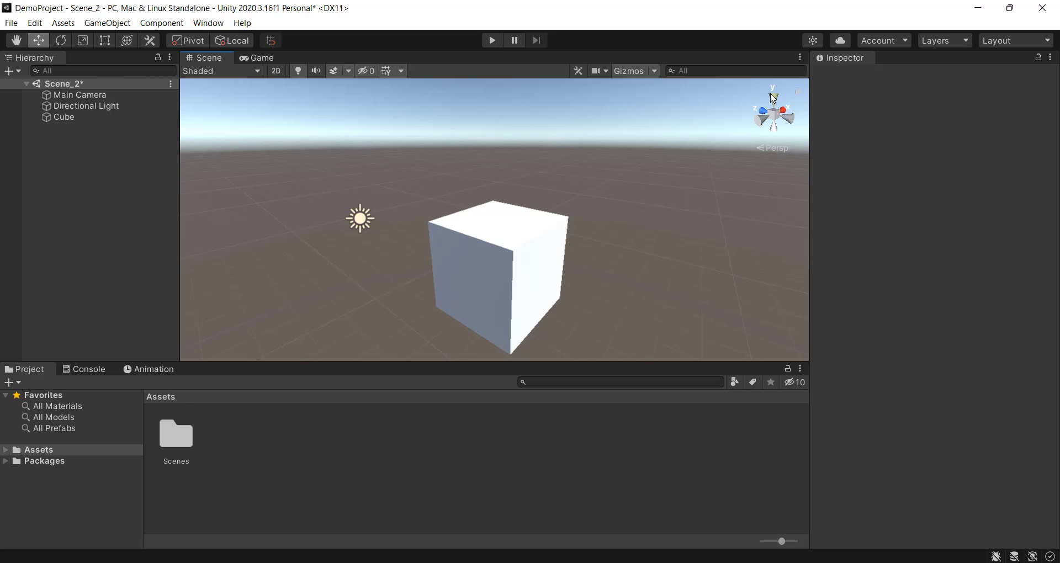
Step: Select the cube, inspect it with its move handles from several angles, and deselect it
left_click(504, 287)
left_click_drag(532, 286, 489, 233, "alt")
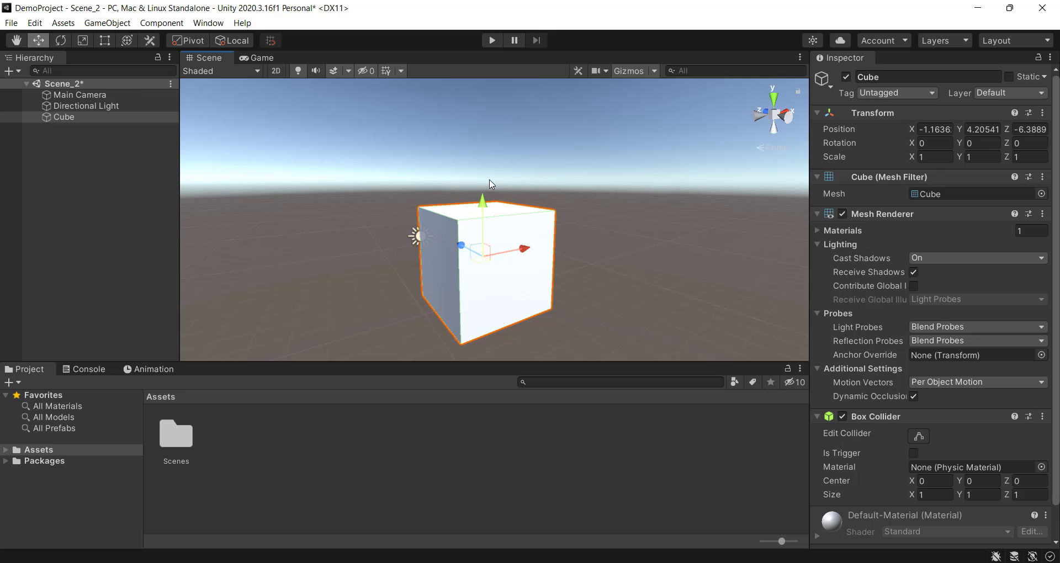
left_click_drag(622, 223, 621, 262, "alt")
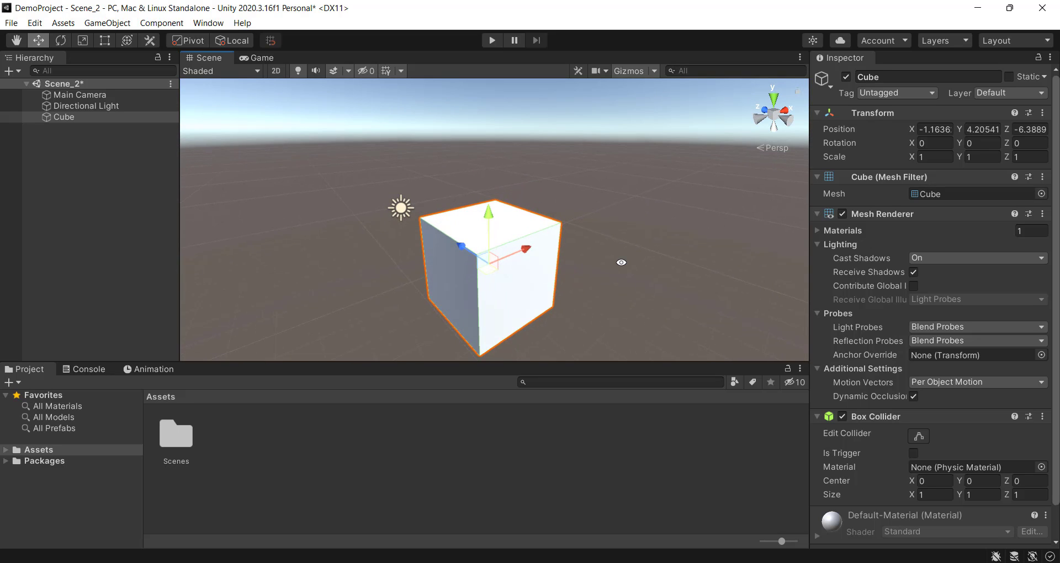
left_click_drag(300, 223, 232, 121, "alt")
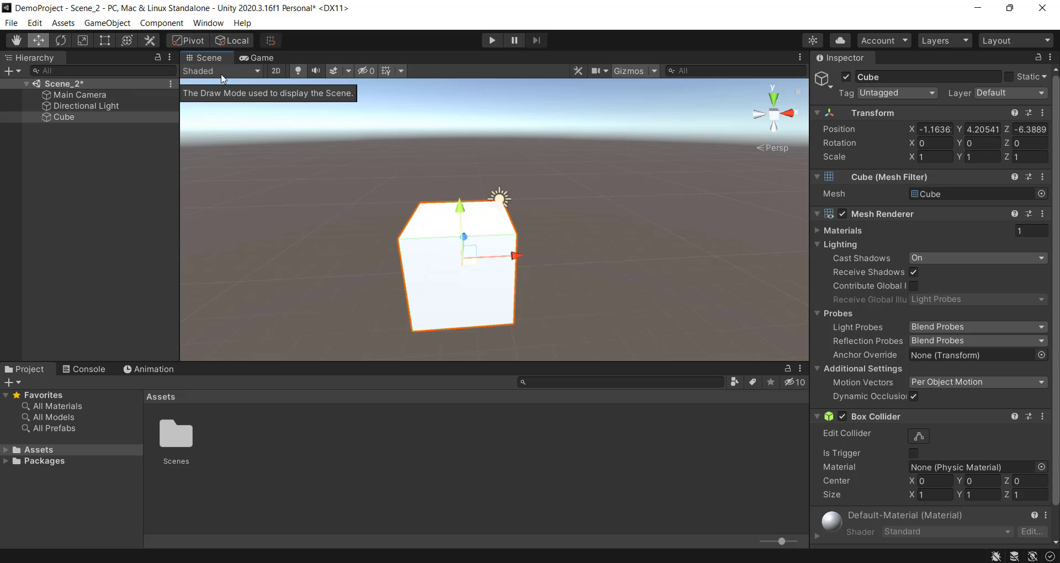
left_click_drag(318, 170, 614, 231, "alt")
left_click(614, 231)
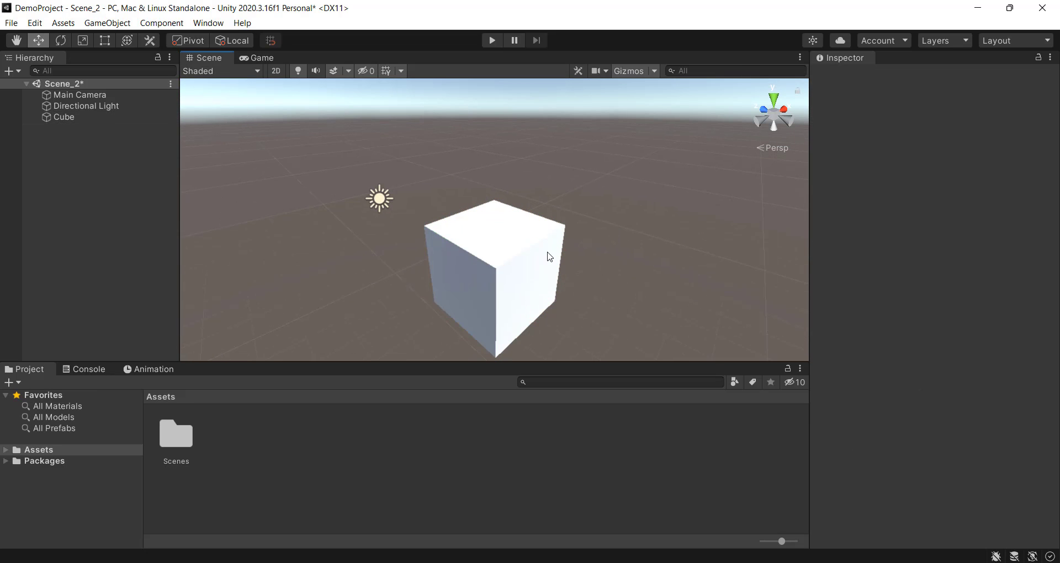
Step: Preview the scene in the Wireframe and Shaded Wireframe draw modes, and return to Shaded
left_click(247, 73)
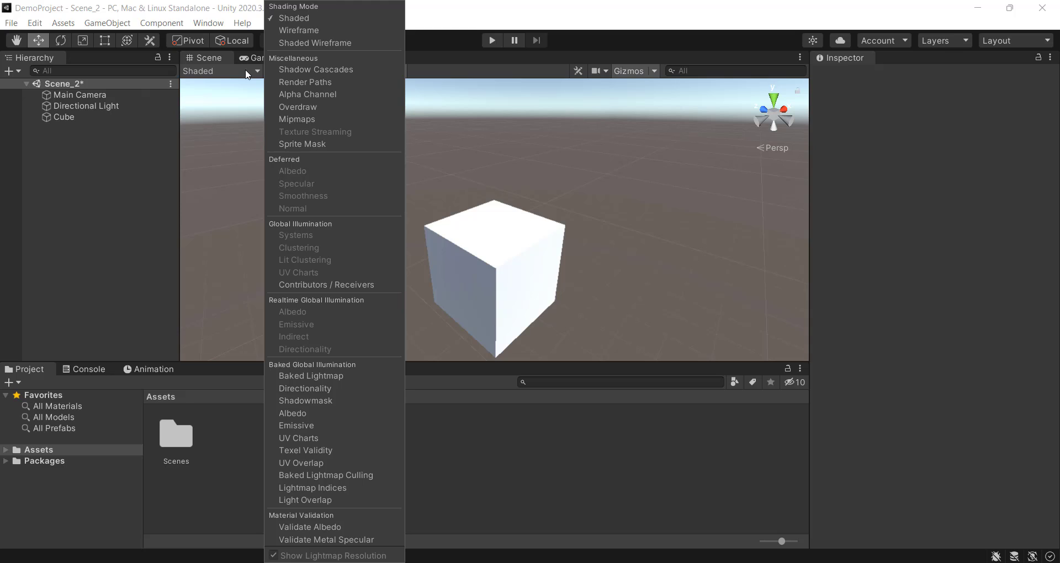
left_click(303, 31)
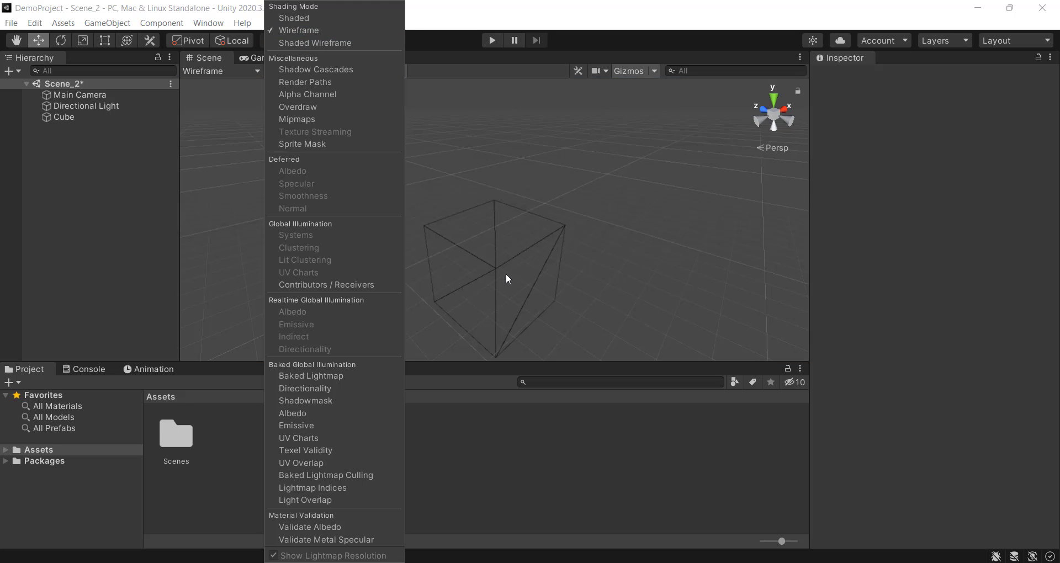
left_click(296, 43)
mouse_move(558, 284)
left_mouse_down("alt")
mouse_move(622, 206)
mouse_move(534, 185)
left_mouse_up("alt")
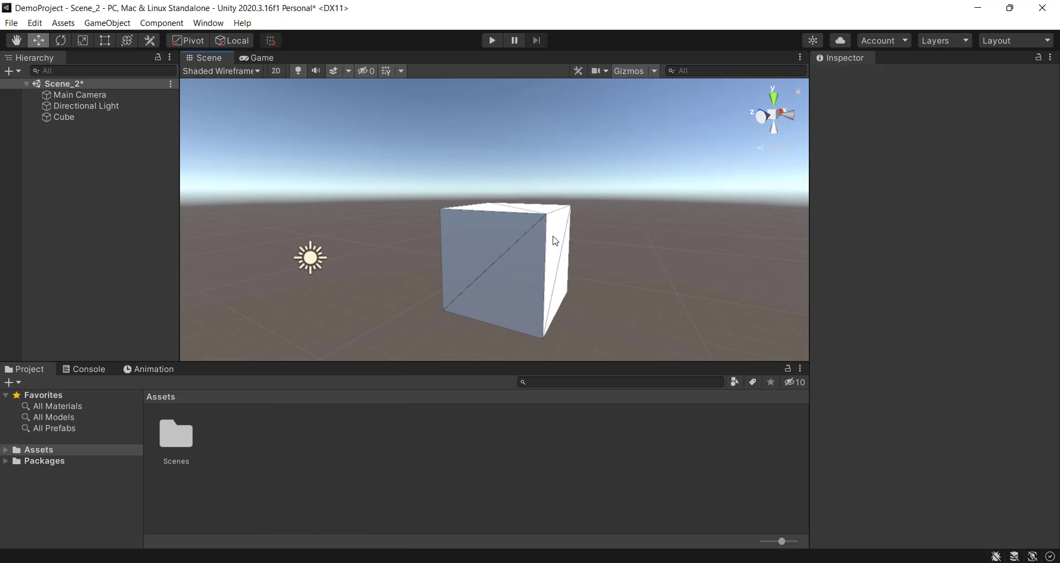
left_click(218, 71)
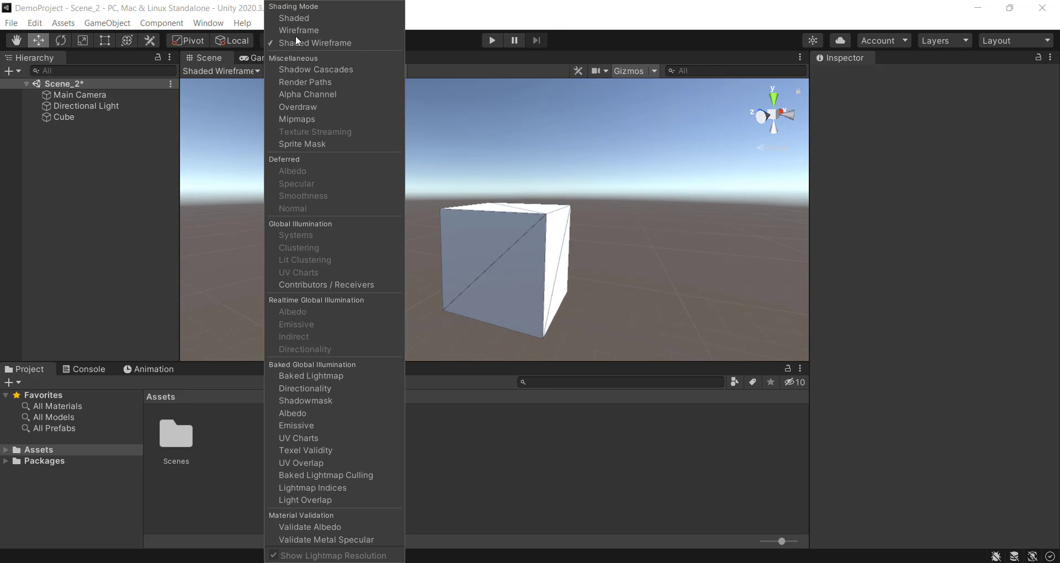
left_click(296, 19)
left_click(469, 207)
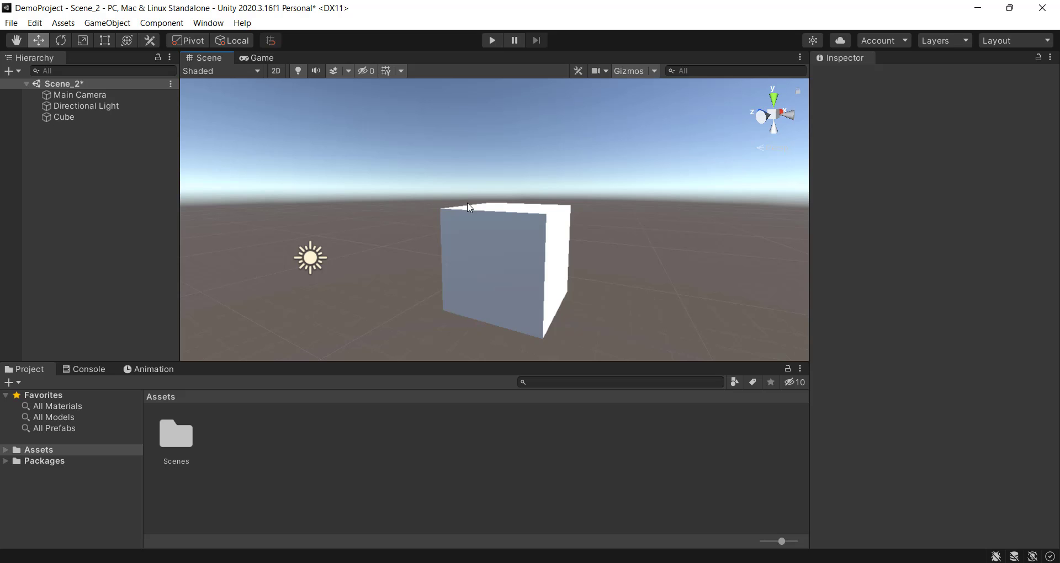
Step: Delete the cube from the scene
left_click_drag(659, 213, 605, 156, "alt")
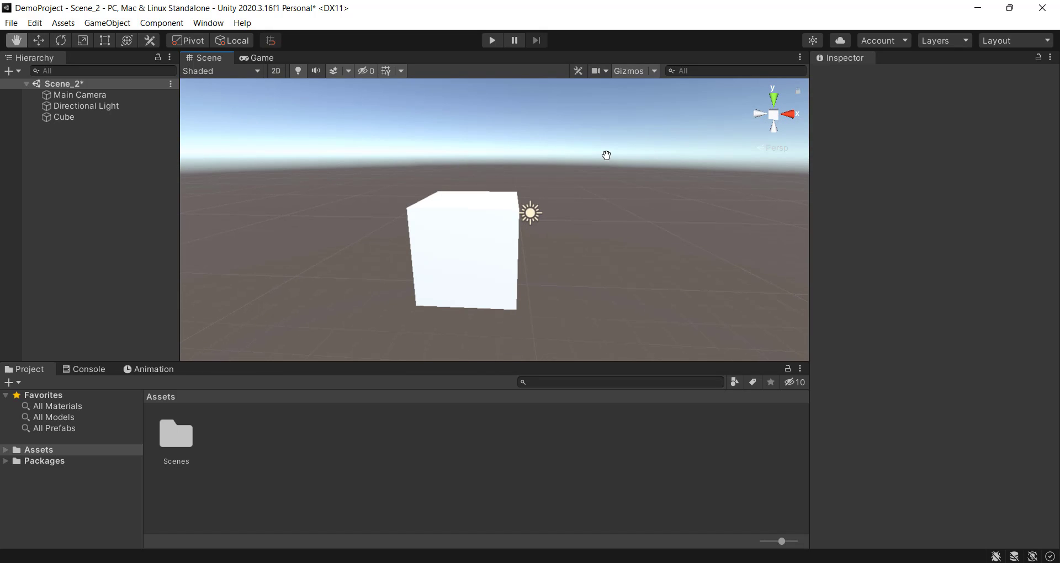
scroll(539, 188, "up", 5)
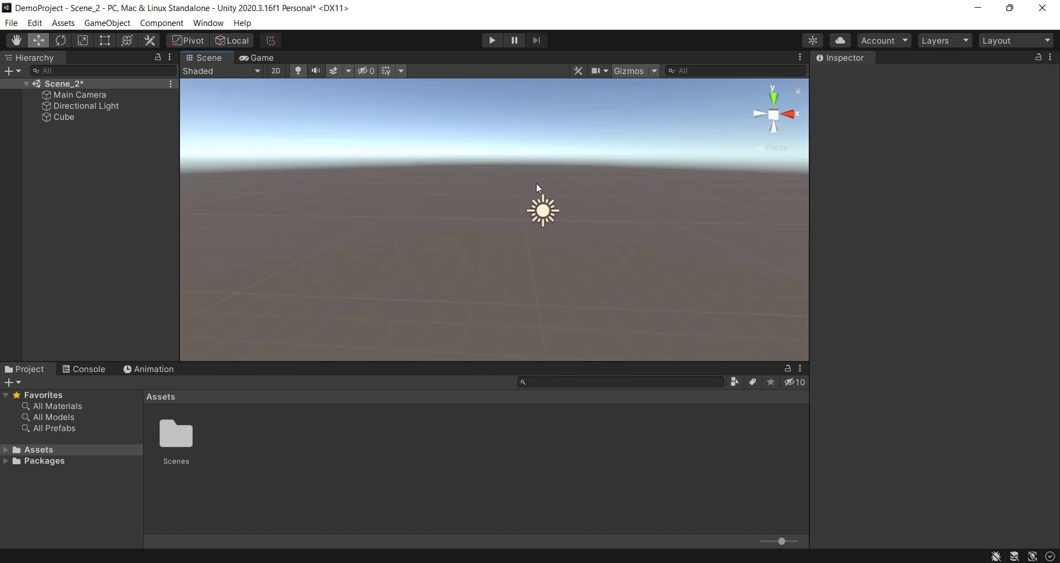
scroll(538, 187, "down", 4)
scroll(535, 185, "up", 2)
left_click_drag(508, 182, 672, 197, "alt")
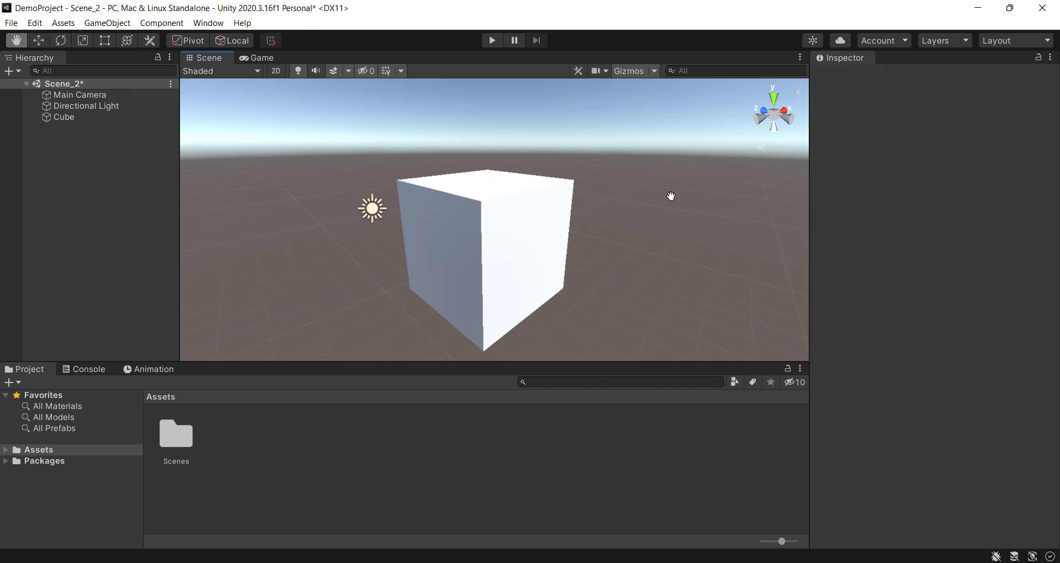
left_click_drag(320, 219, 454, 241, "alt")
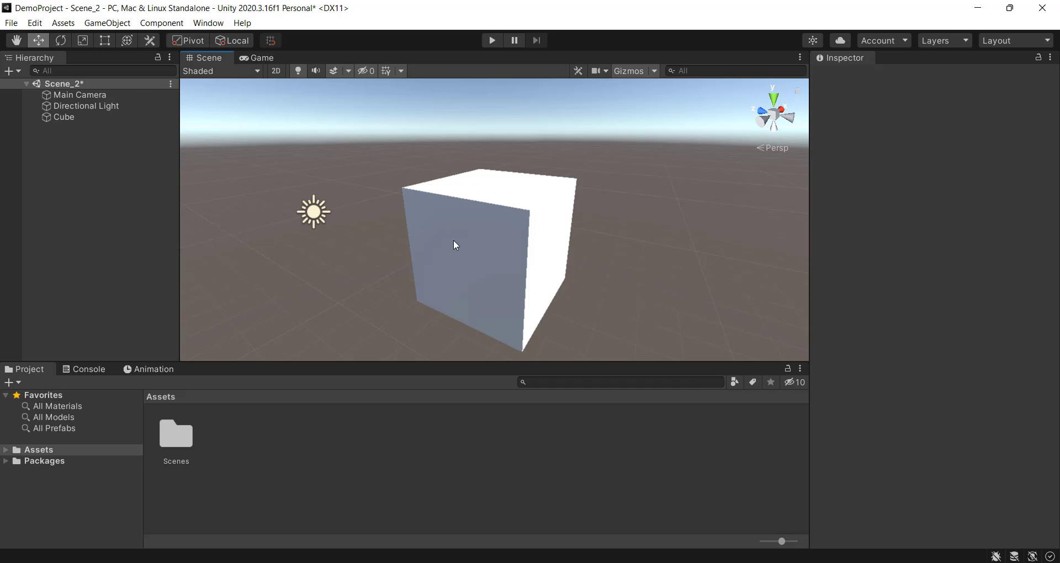
left_click(453, 243)
key("Delete")
left_click_drag(648, 213, 452, 215, "alt")
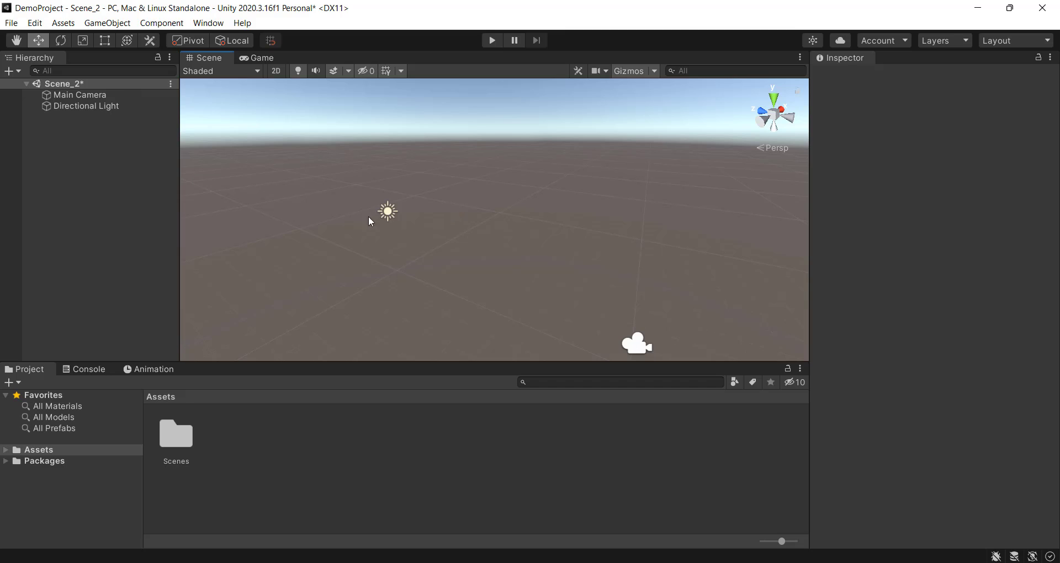
left_click_drag(558, 216, 456, 200, "alt")
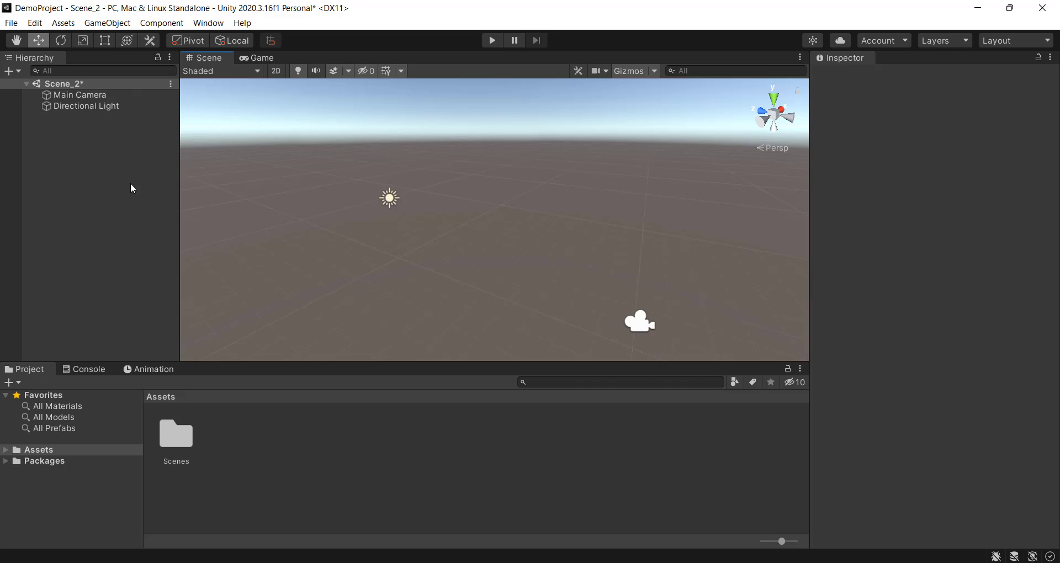
left_click(108, 23)
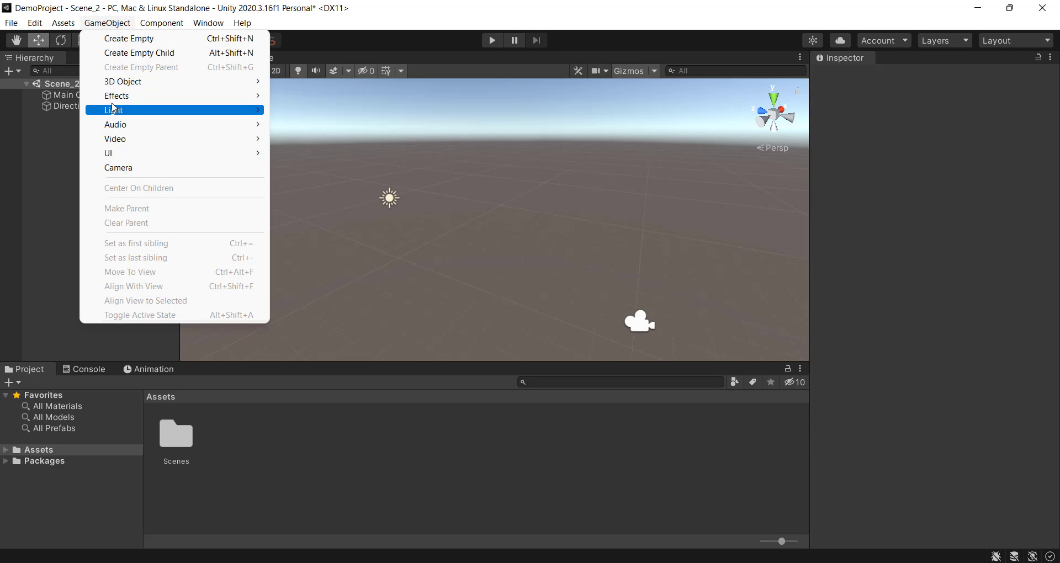
mouse_move(157, 86)
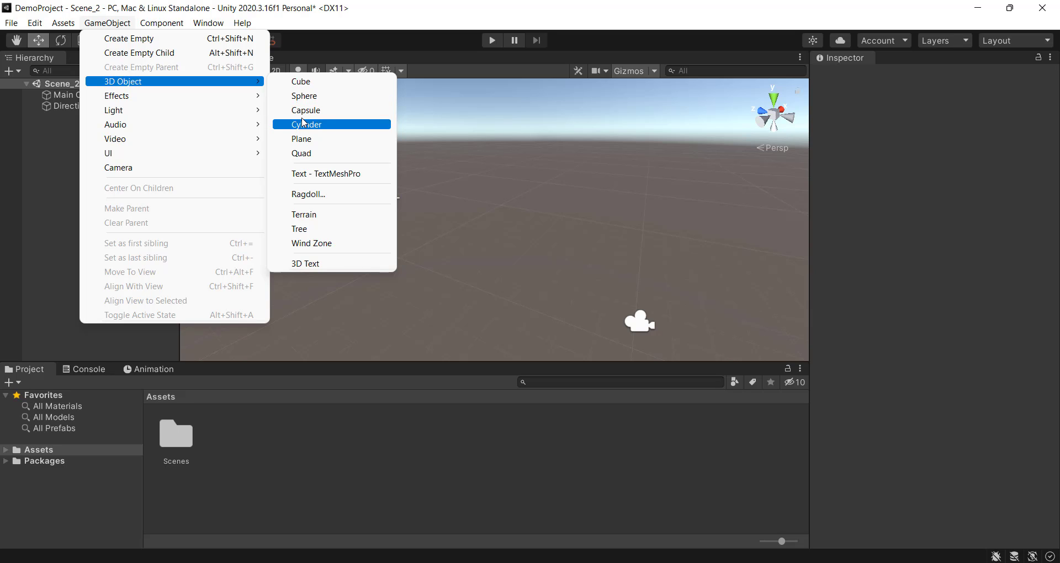
left_click(471, 119)
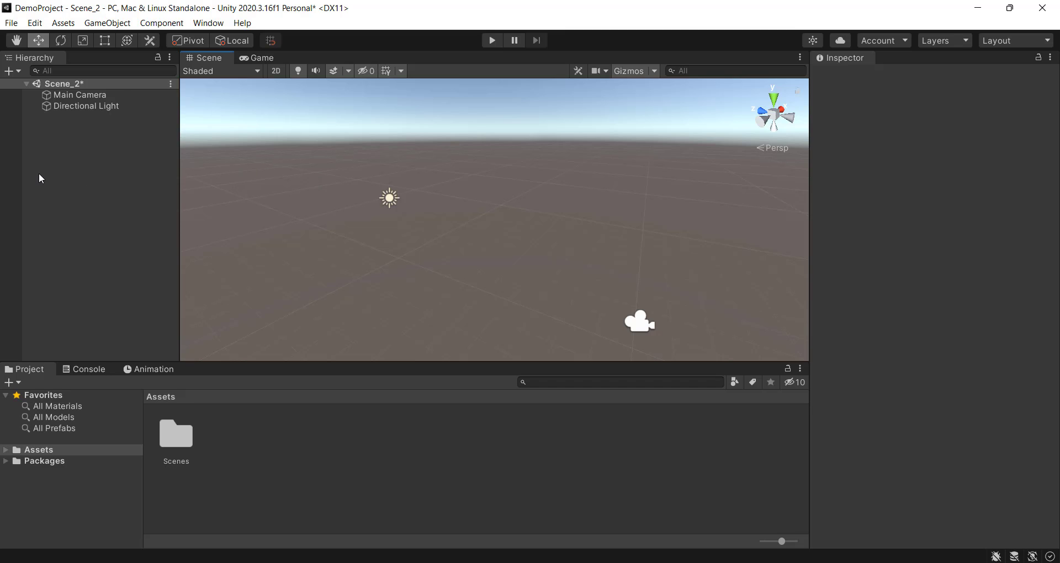
right_click(75, 171)
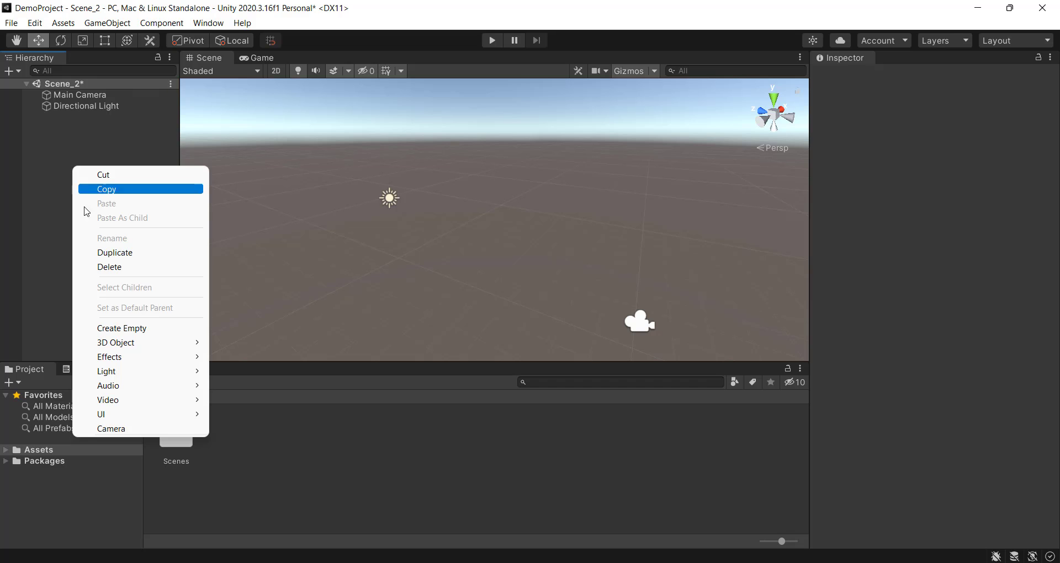
left_click(112, 25)
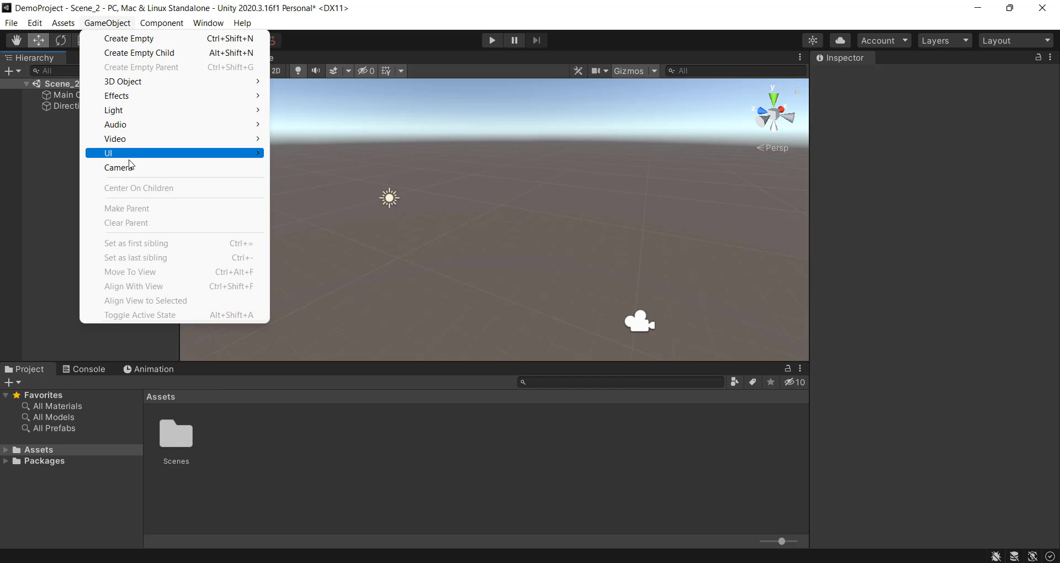
left_click(37, 144)
right_click(37, 144)
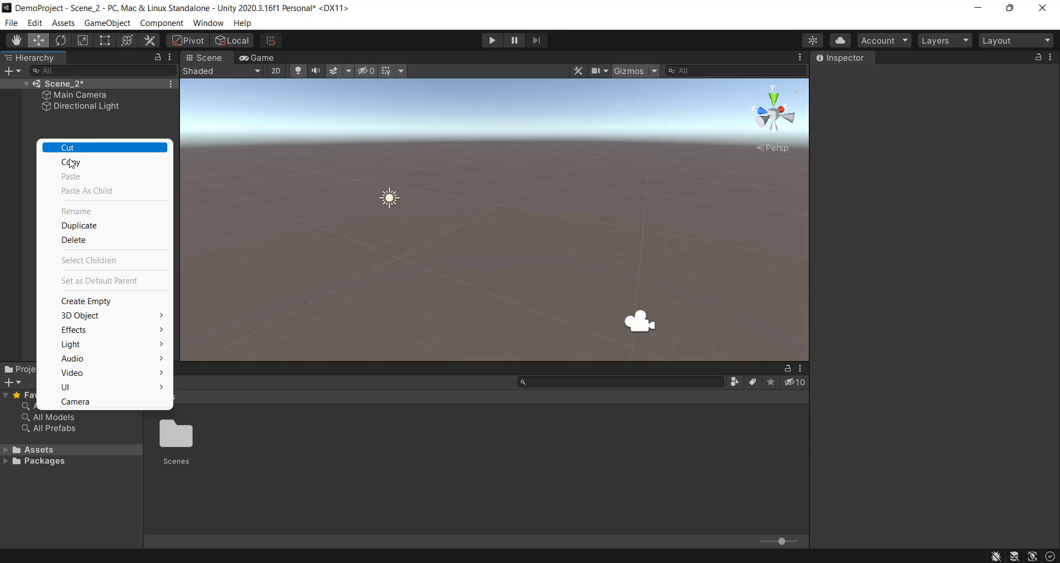
mouse_move(98, 319)
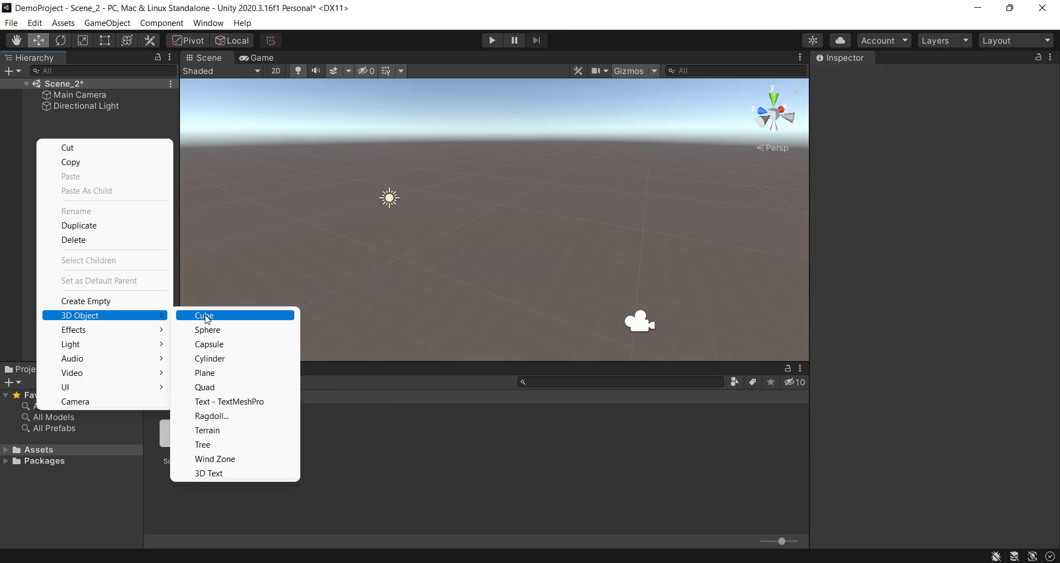
key("Escape")
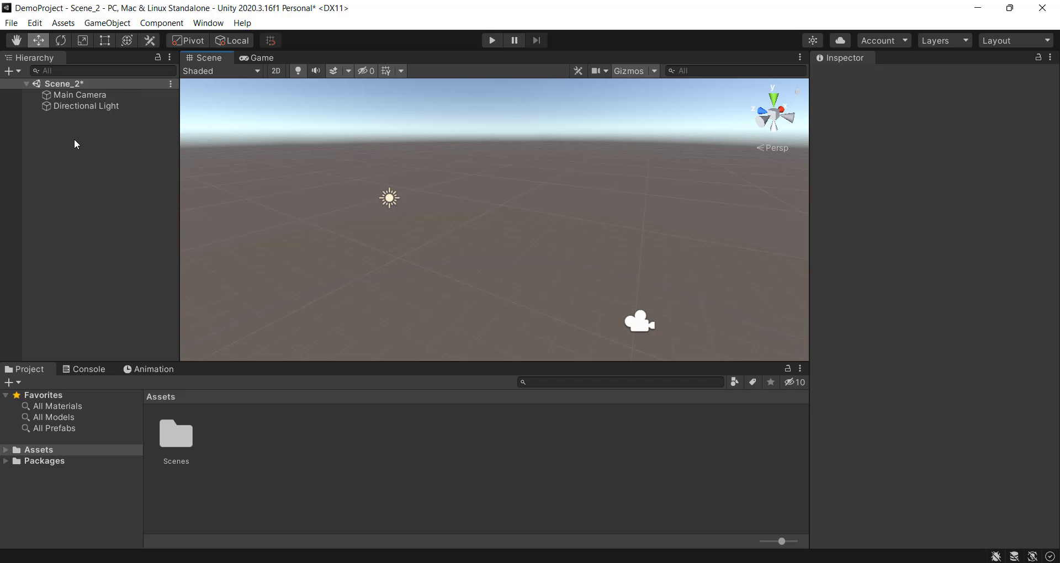
Step: Create a cube and a sphere as 3D objects in the scene
right_click(48, 131)
mouse_move(127, 308)
left_click(216, 303)
right_click(59, 162)
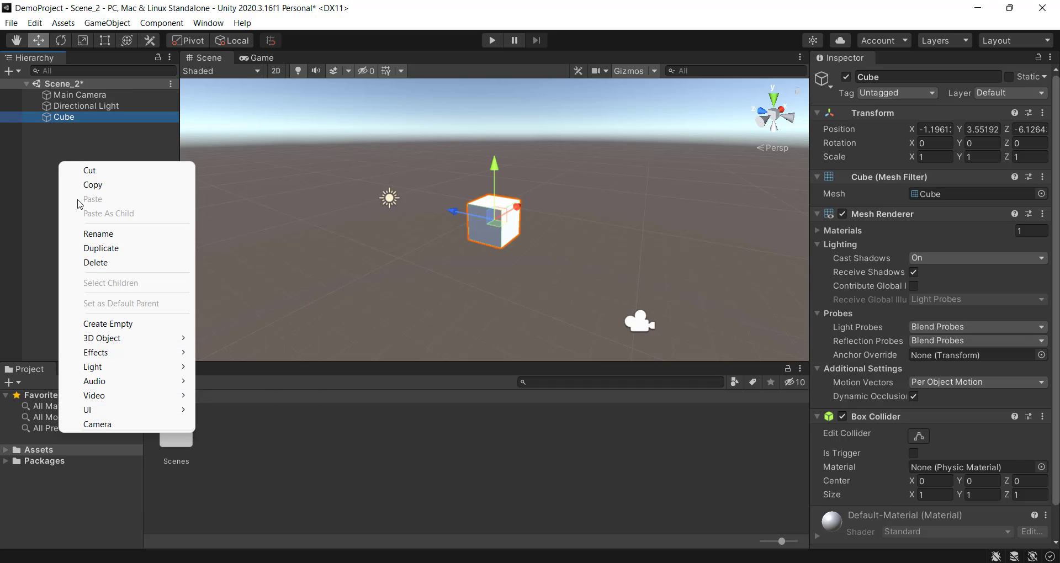
mouse_move(191, 340)
left_click(230, 352)
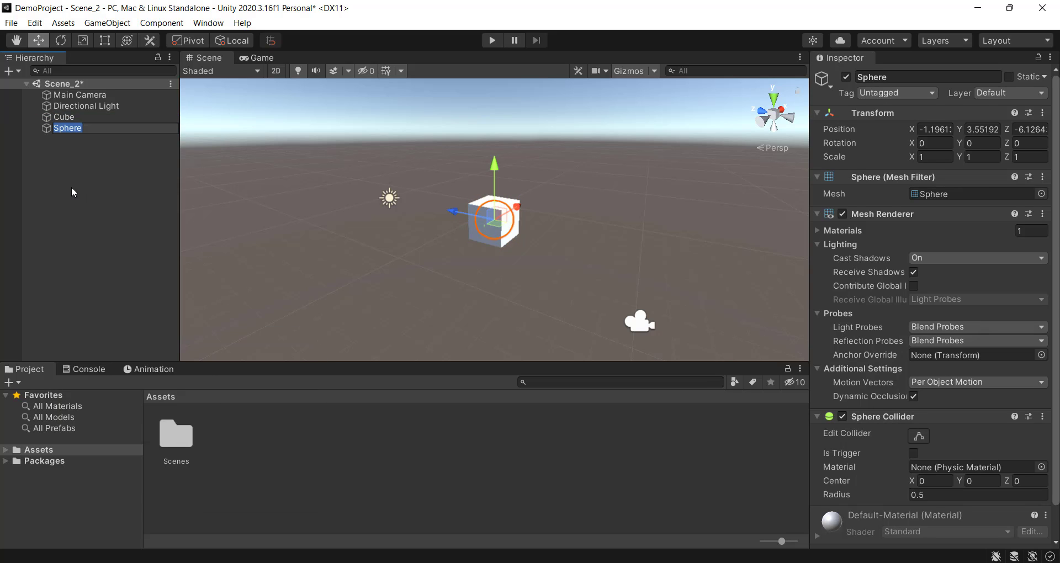
Step: Create a capsule as a 3D object in the scene, inspect it from above, and deselect it
right_click(72, 188)
mouse_move(121, 366)
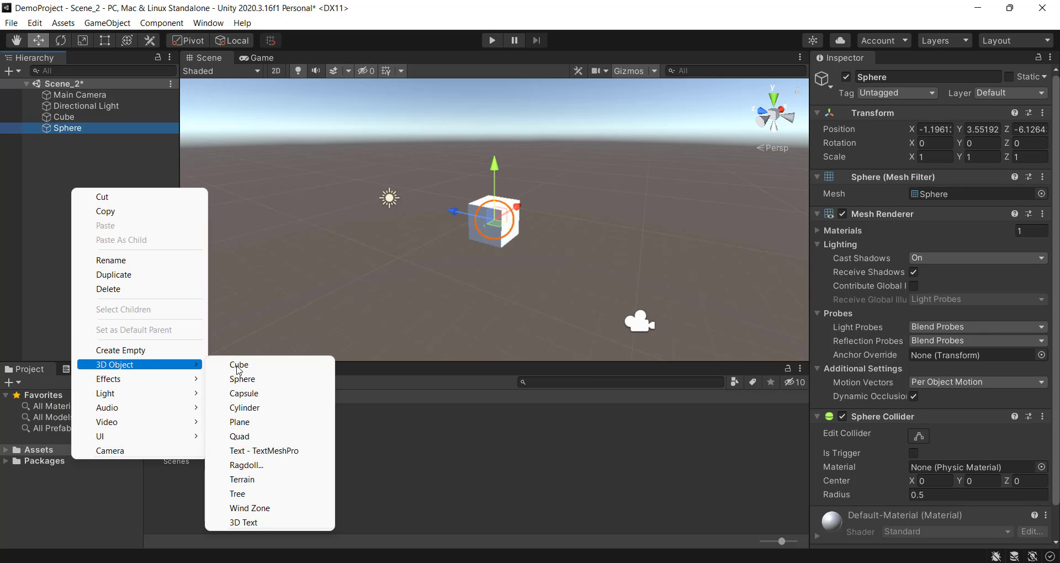
left_click(240, 394)
scroll(472, 253, "up", 5)
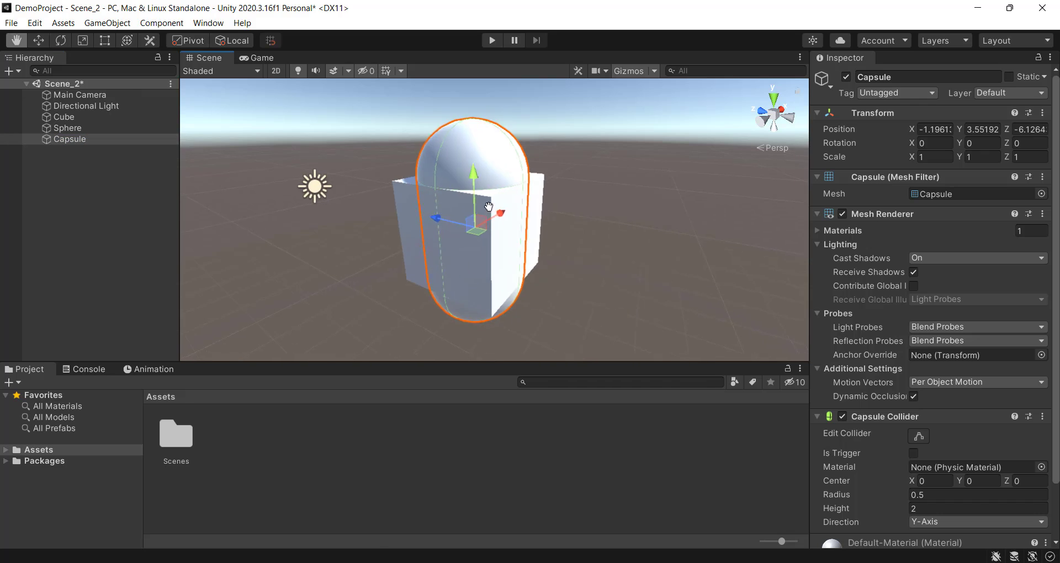
left_click_drag(448, 192, 534, 231, "alt")
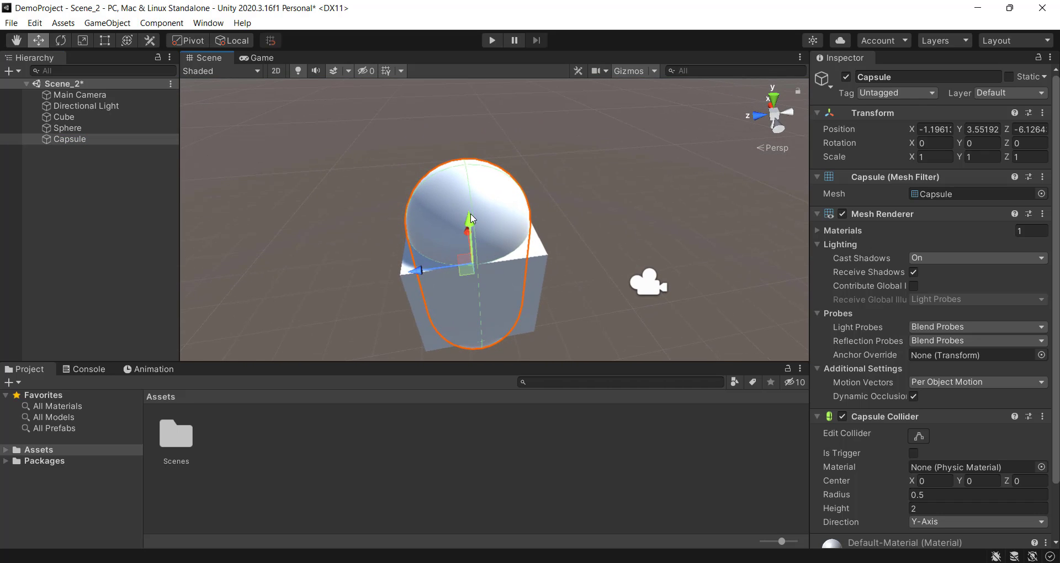
left_click(587, 183)
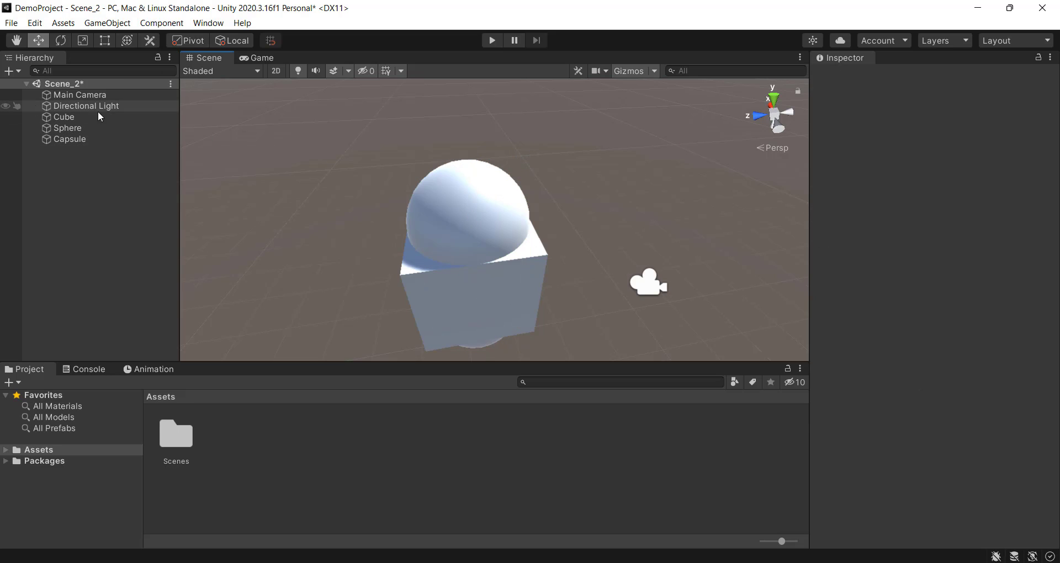
mouse_move(182, 81)
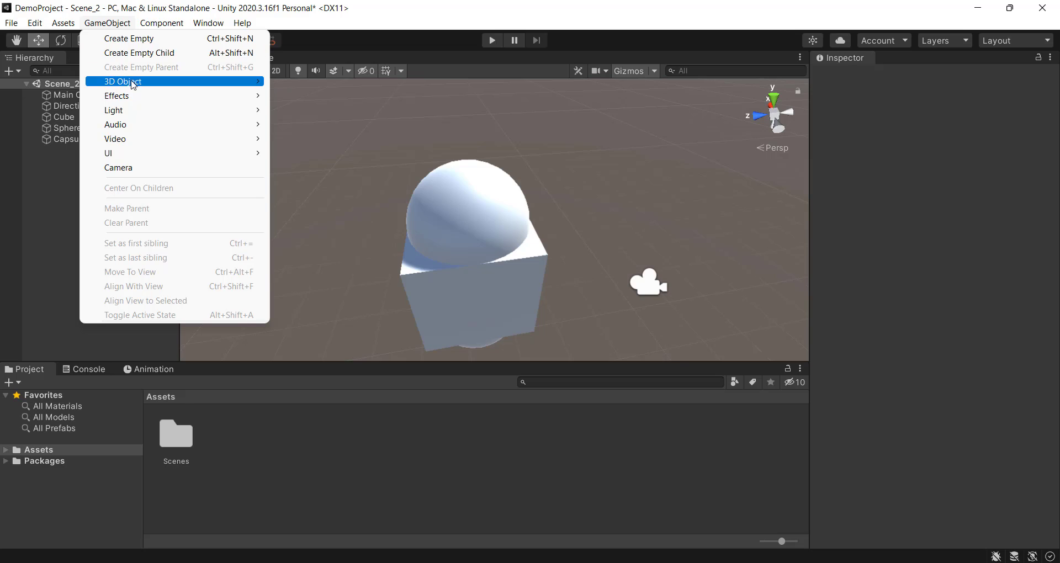
left_click(63, 177)
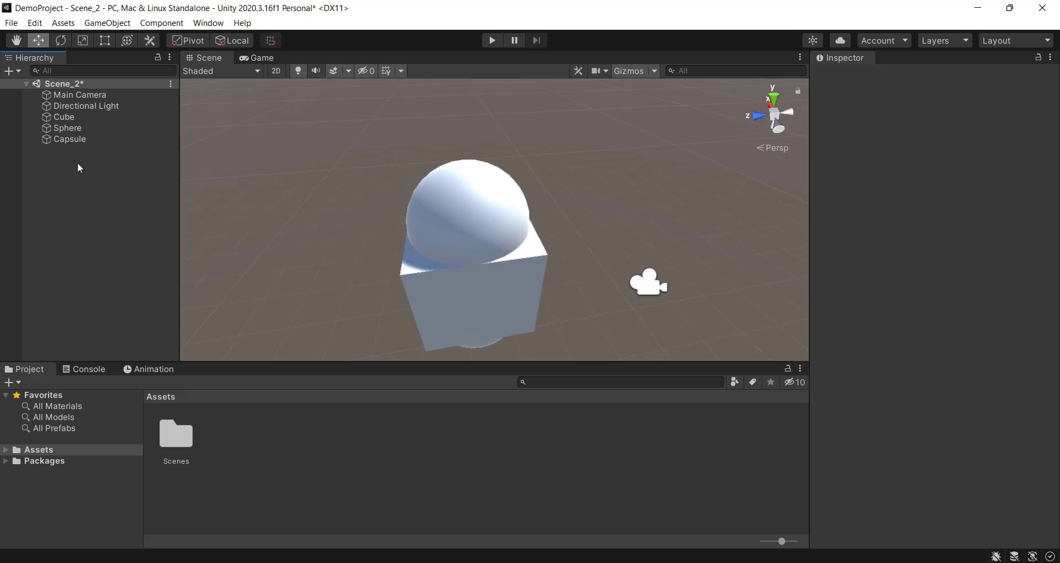
right_click(81, 167)
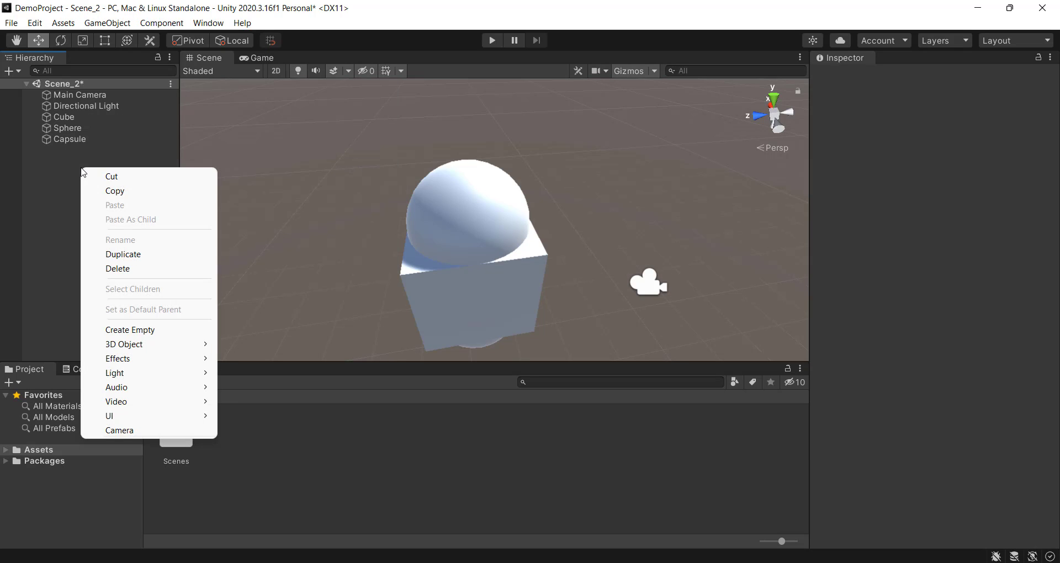
mouse_move(133, 343)
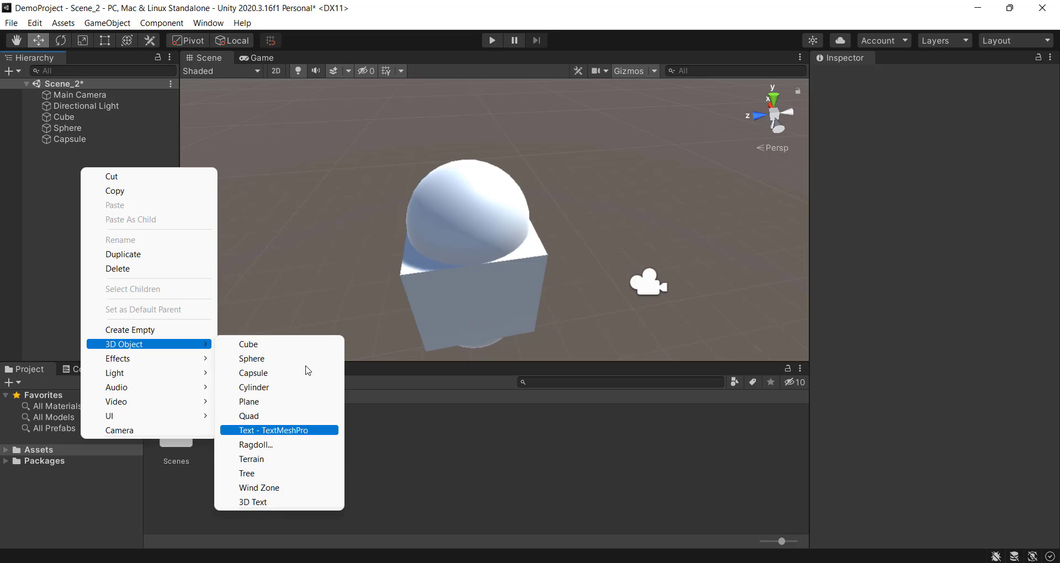
left_click(340, 235)
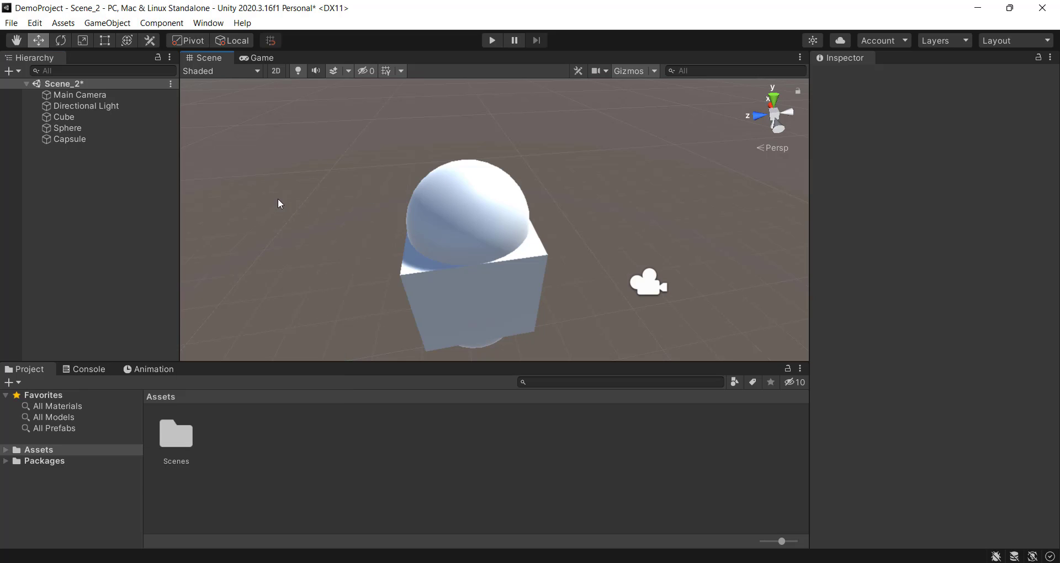
Step: Select the capsule, view it from another angle, and pan the Scene view with the Hand tool
left_click_drag(457, 208, 498, 213, "alt")
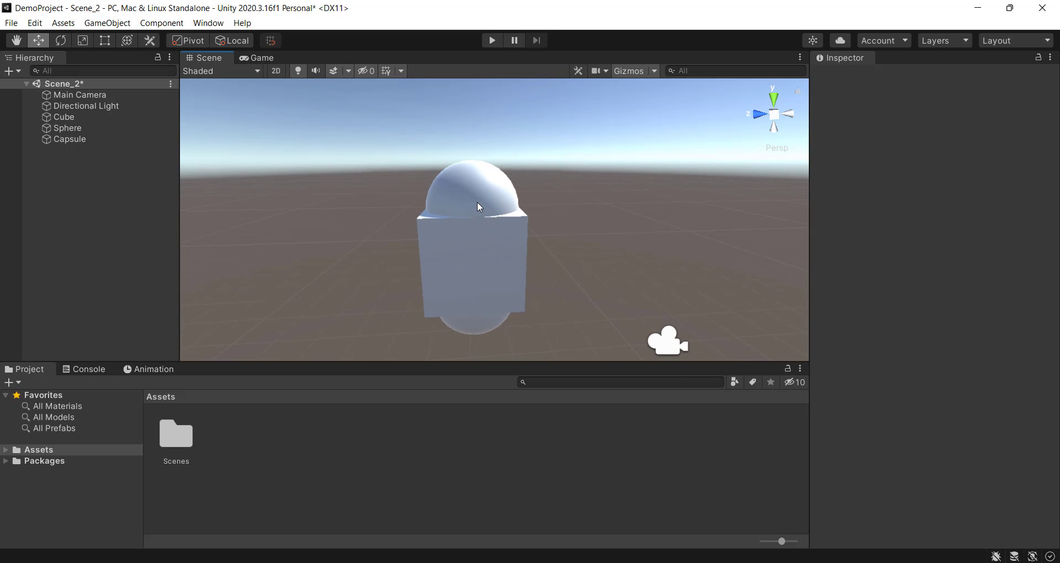
left_click(479, 208)
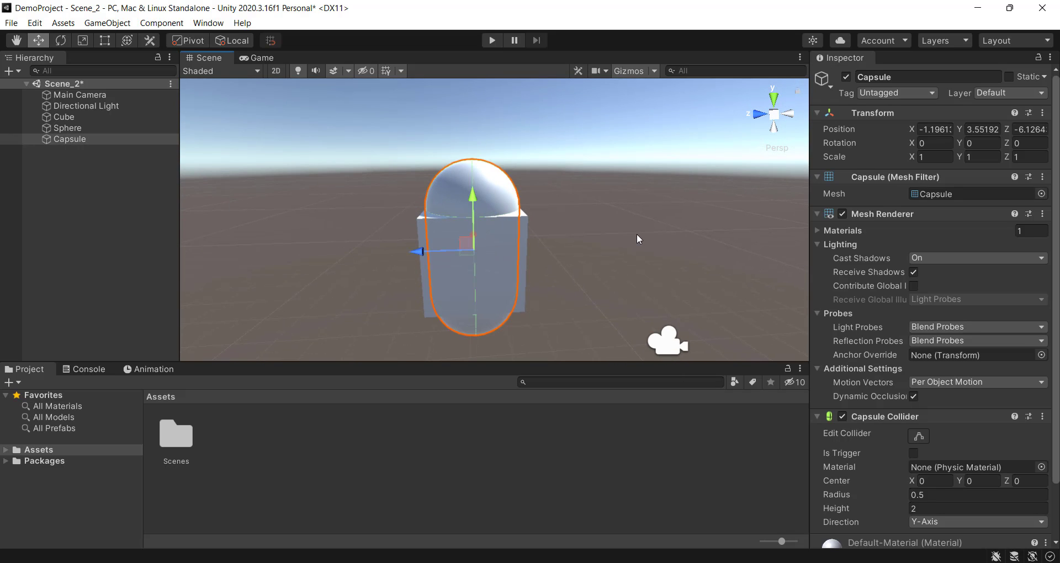
left_click_drag(464, 243, 303, 285, "alt")
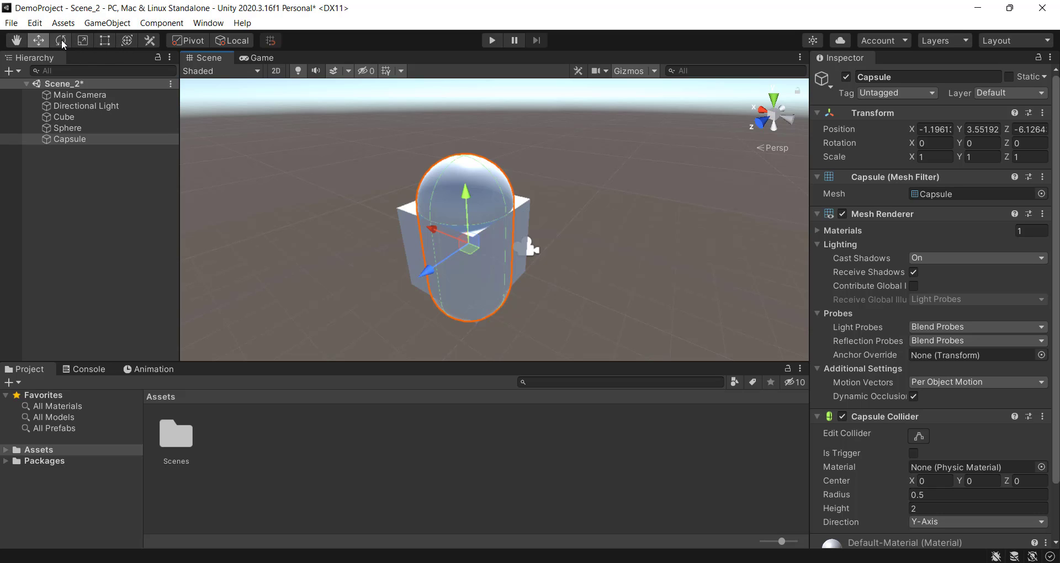
left_click(17, 40)
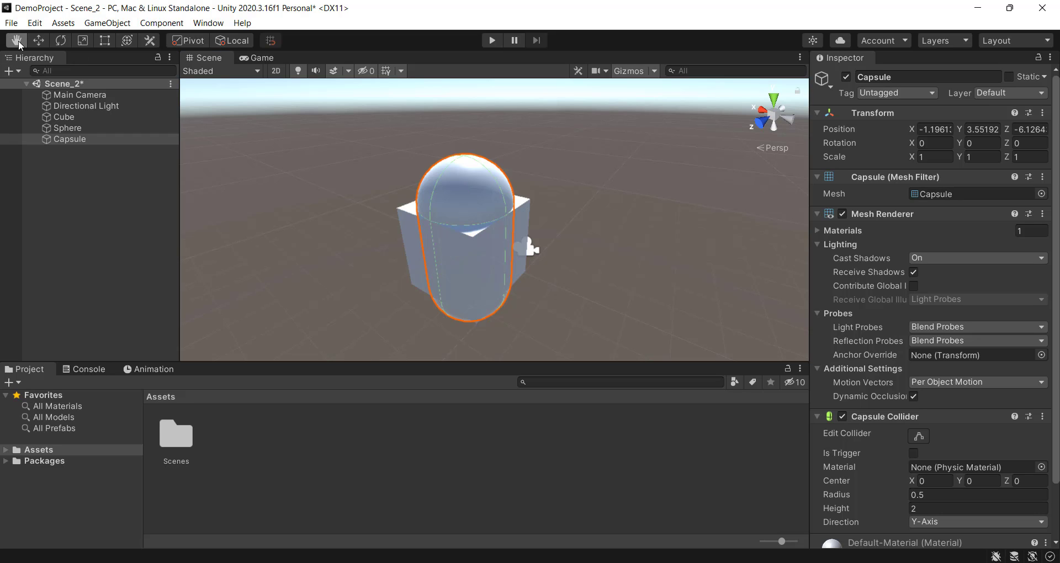
left_click_drag(591, 145, 562, 145)
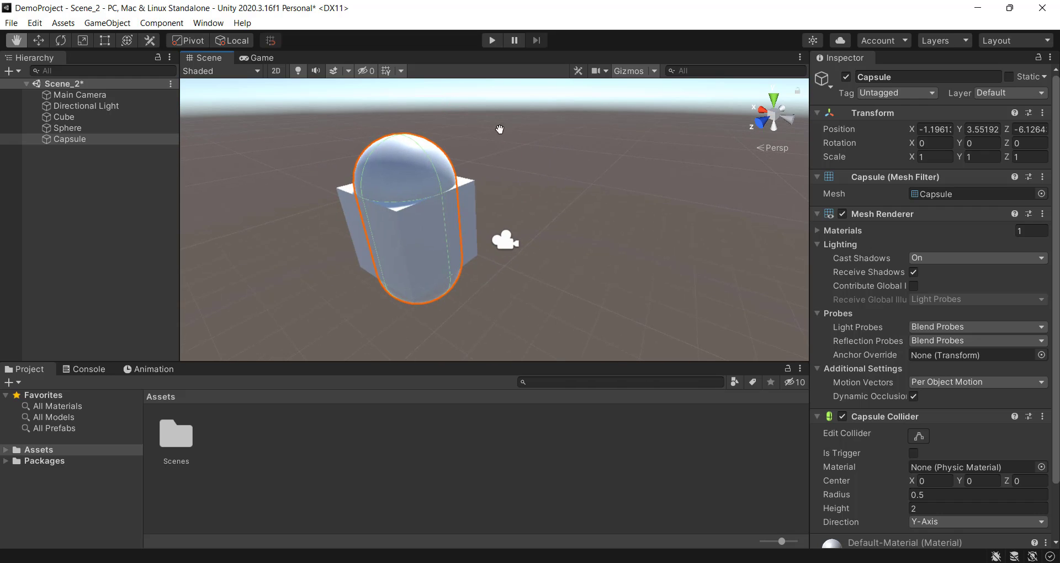
Step: Try moving the capsule along its X and Z axes with the Move tool, undoing each move
left_click(39, 41)
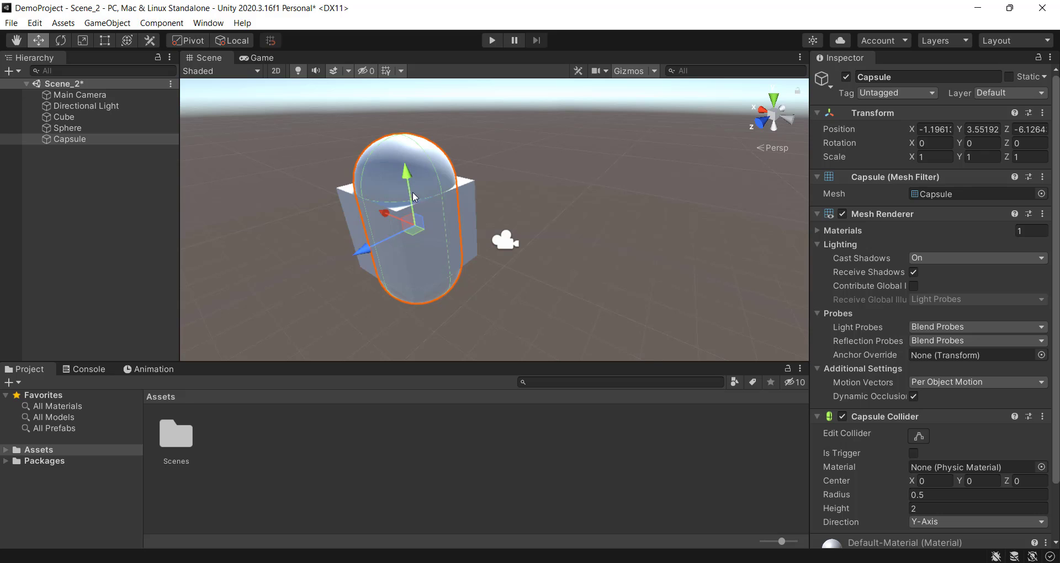
left_click_drag(372, 195, 452, 221, "alt")
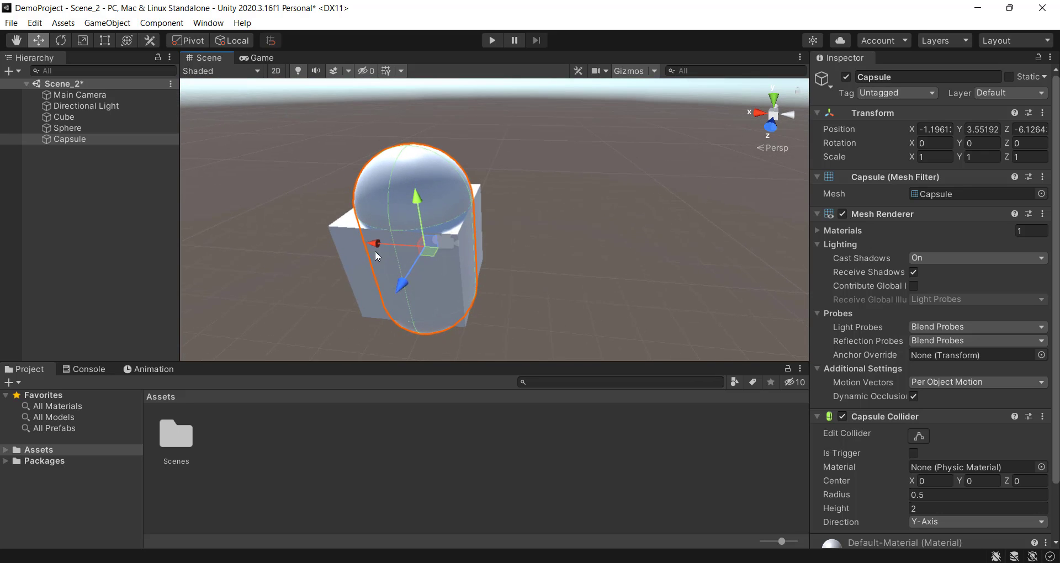
left_click_drag(379, 244, 314, 230)
key("ctrl+z")
left_click_drag(399, 293, 380, 340)
key("ctrl+z")
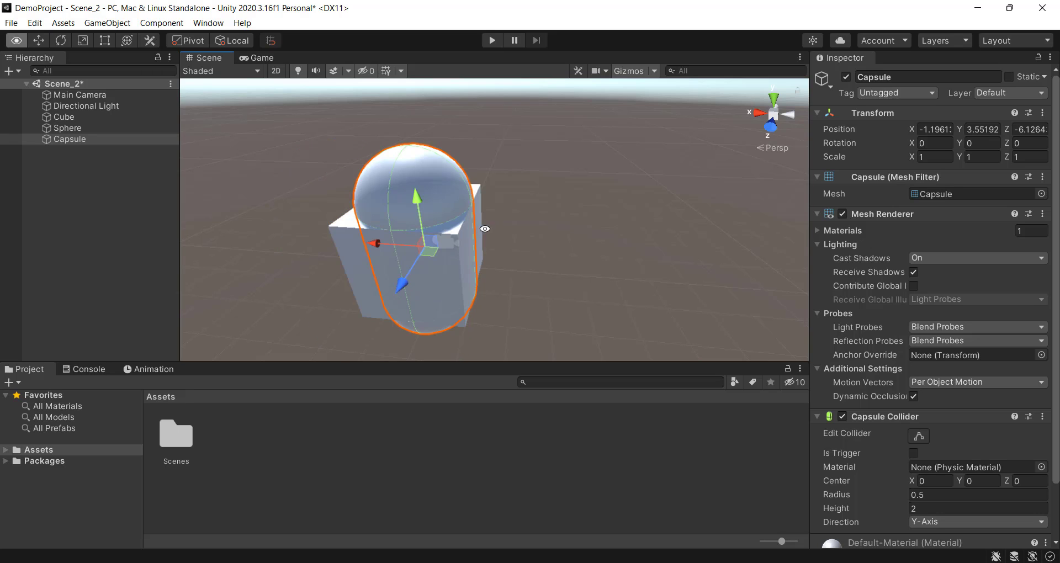
Step: Switch the tool handle position from Pivot to Center and reselect the capsule
left_click_drag(482, 229, 393, 176, "alt")
left_click(418, 101)
key("z")
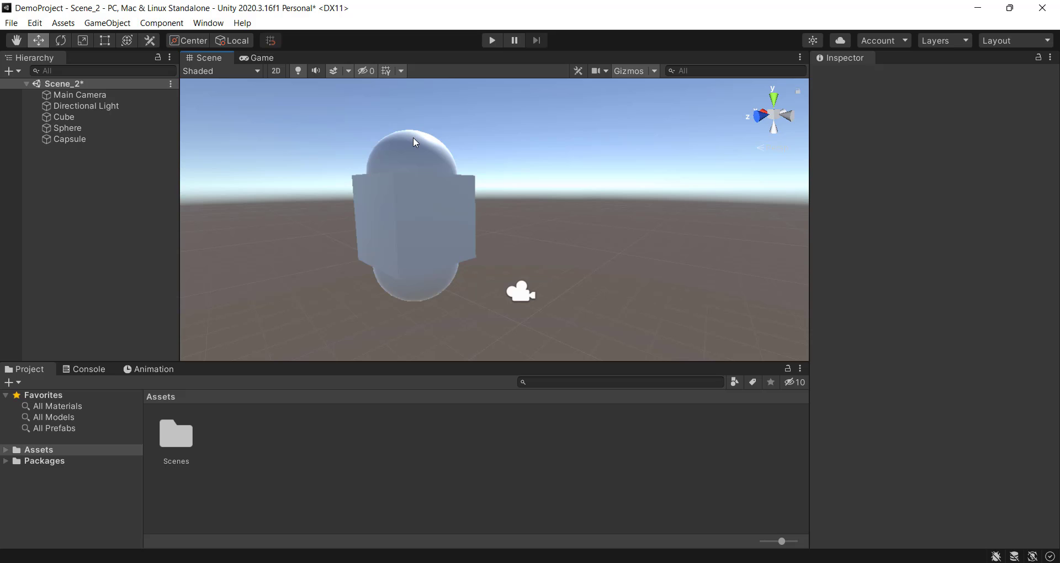
left_click(414, 140)
left_click_drag(414, 140, 451, 163)
mouse_move(496, 182)
left_mouse_down("alt")
mouse_move(553, 211)
mouse_move(436, 269)
mouse_move(505, 224)
mouse_move(507, 165)
left_mouse_up("alt")
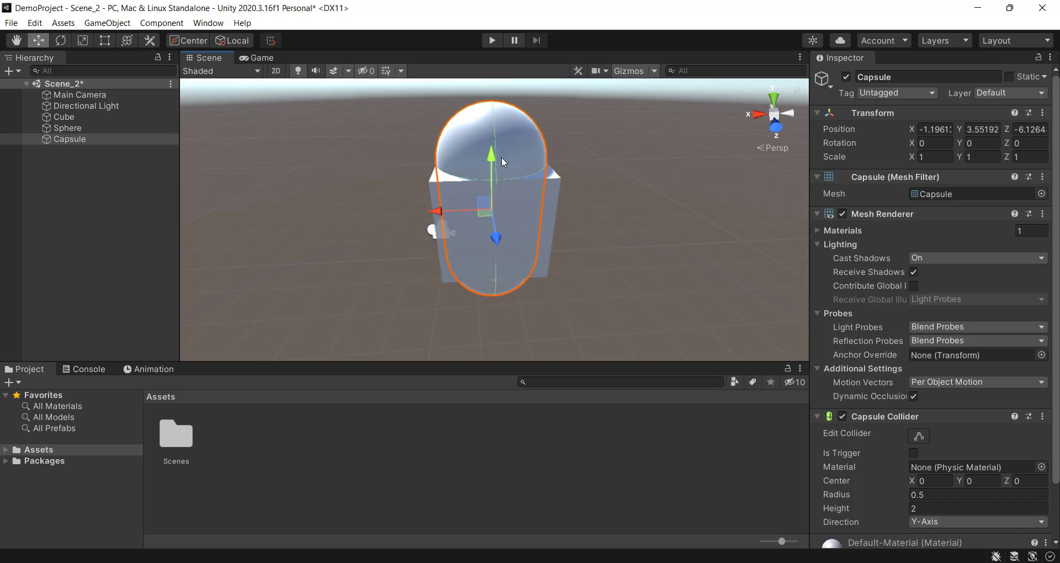
left_click_drag(496, 239, 298, 248)
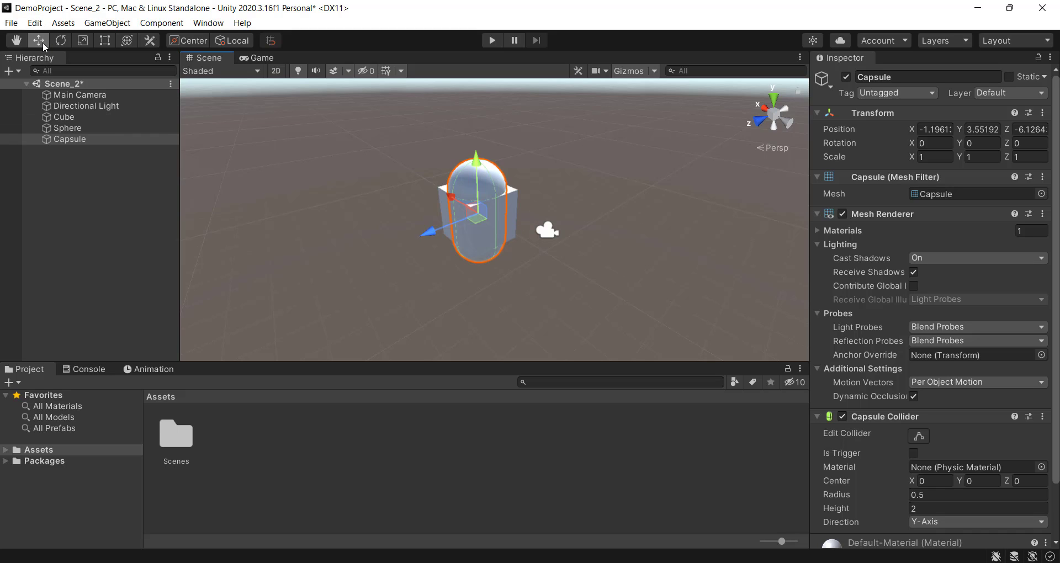
Step: Rotate the capsule about its Y axis to about -4.895 degrees with the Rotate tool
key("e")
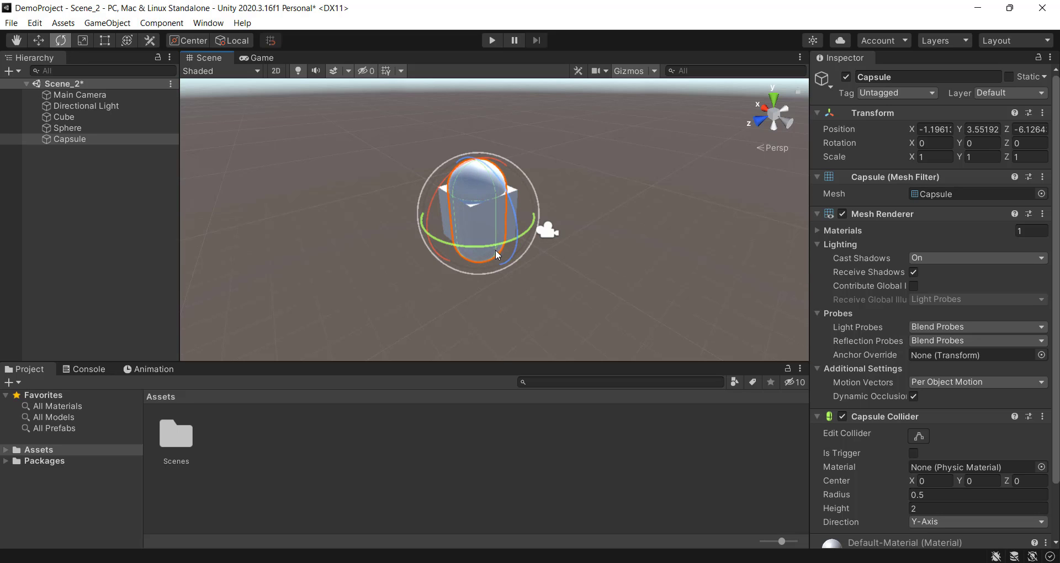
left_click_drag(482, 245, 539, 225)
key("ctrl+z")
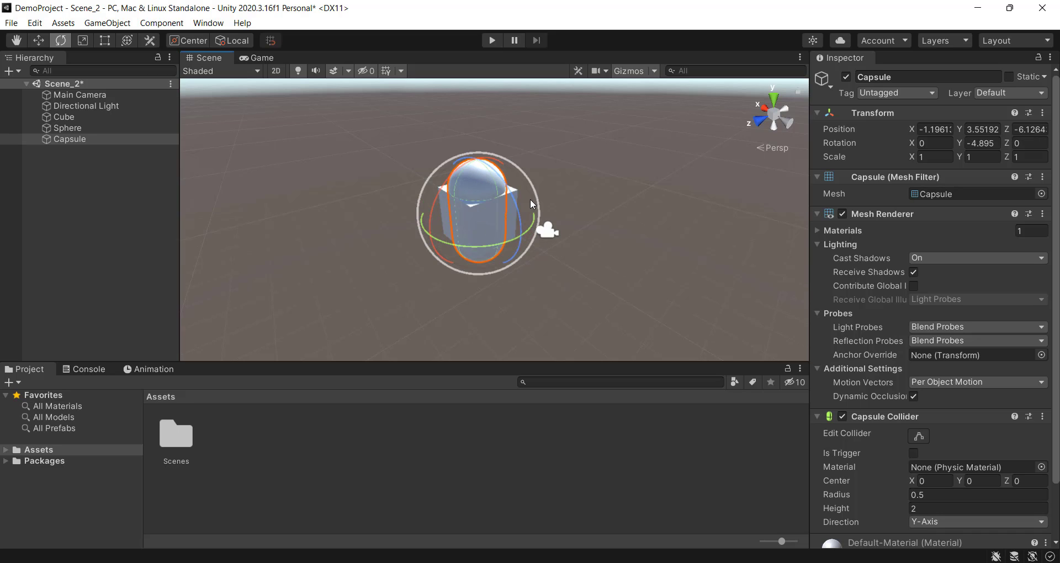
Step: Try scaling the capsule uniformly with the Scale tool, undo it, and cycle through the Move, Rotate and Scale handles
key("r")
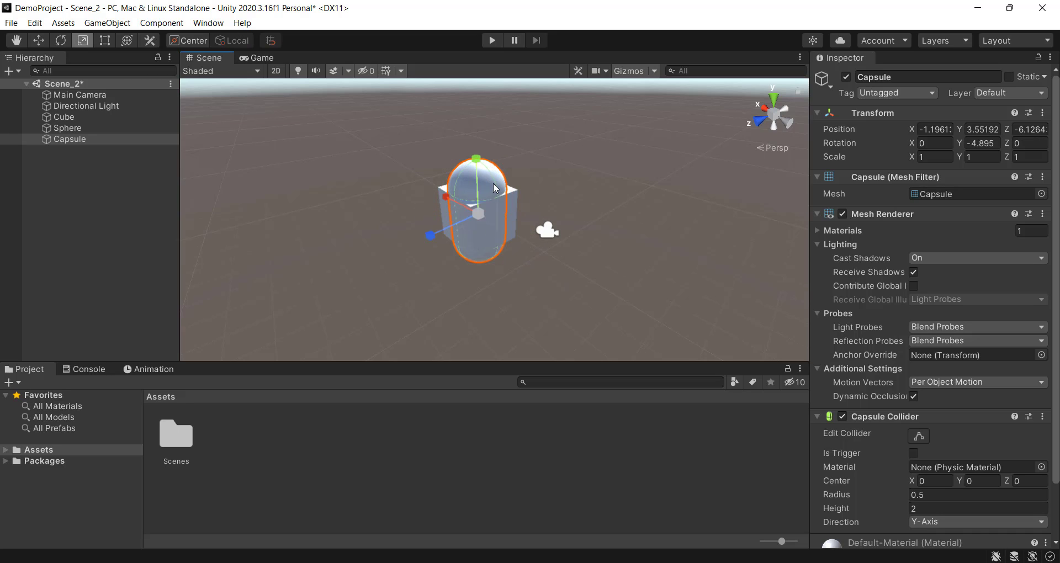
left_click_drag(483, 213, 478, 181)
key("ctrl+z")
key("w")
key("e")
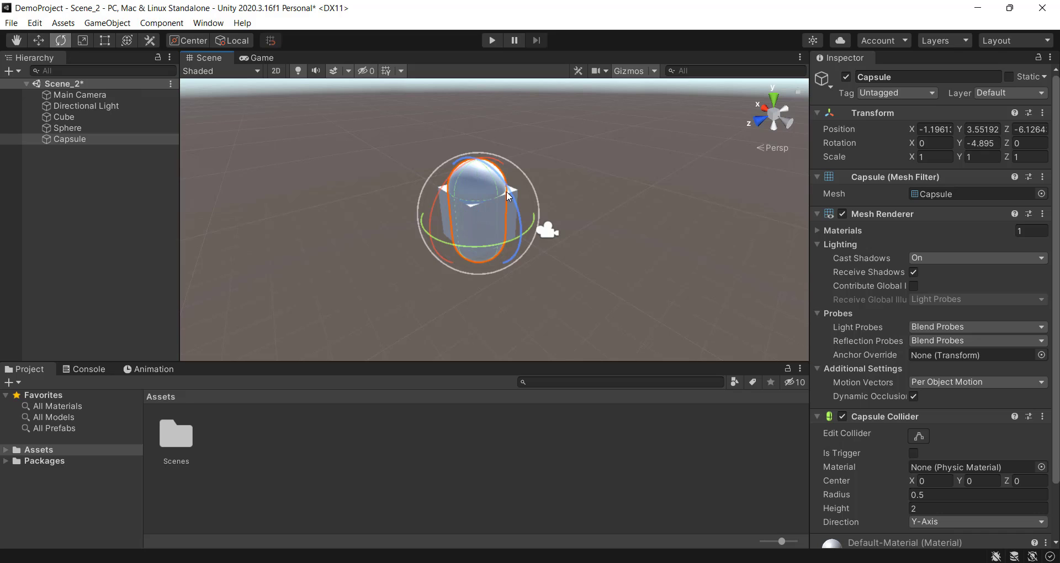
key("r")
scroll(518, 197, "up", 3)
Step: Move the capsule away from the cube to about X -1.44, Z -3.26 with the Move tool
key("w")
scroll(505, 239, "down", 3)
left_click_drag(505, 239, 211, 293, "alt")
Step: Move the cube along the Z axis to about -9.64, away from the sphere
left_click(465, 224)
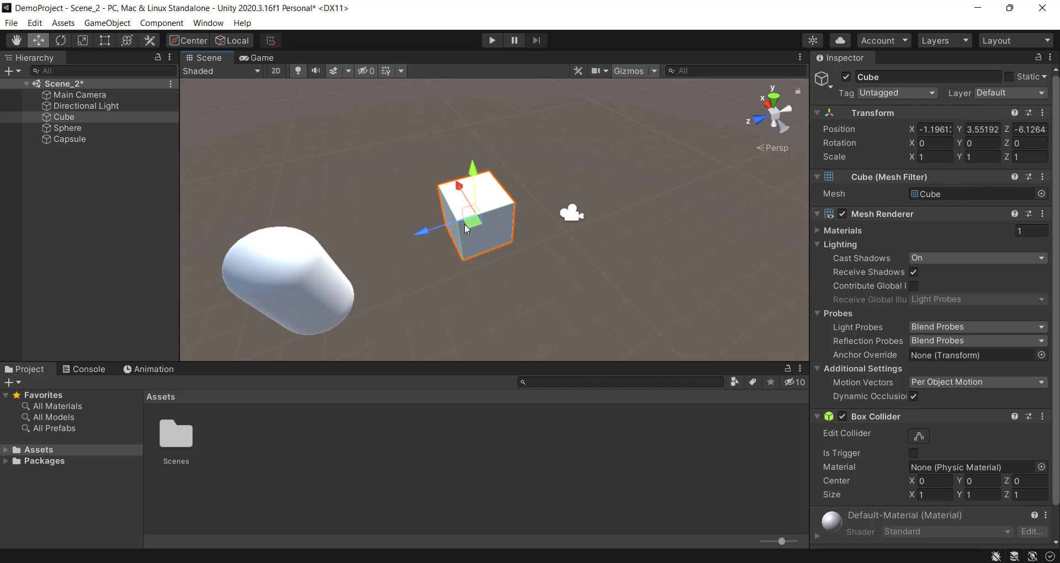
left_click_drag(465, 224, 574, 209)
left_click_drag(574, 210, 401, 171, "alt")
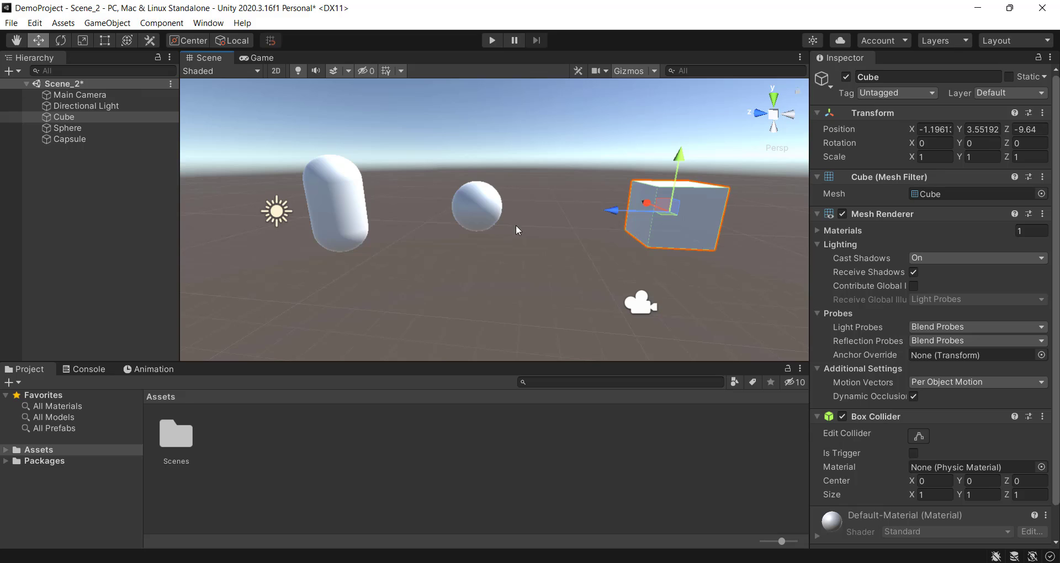
Step: Show the Rotate handles on the sphere and the Scale handles on the capsule, and return to the Move tool
left_click(495, 210)
key("e")
left_click(348, 196)
key("r")
scroll(424, 227, "down", 2)
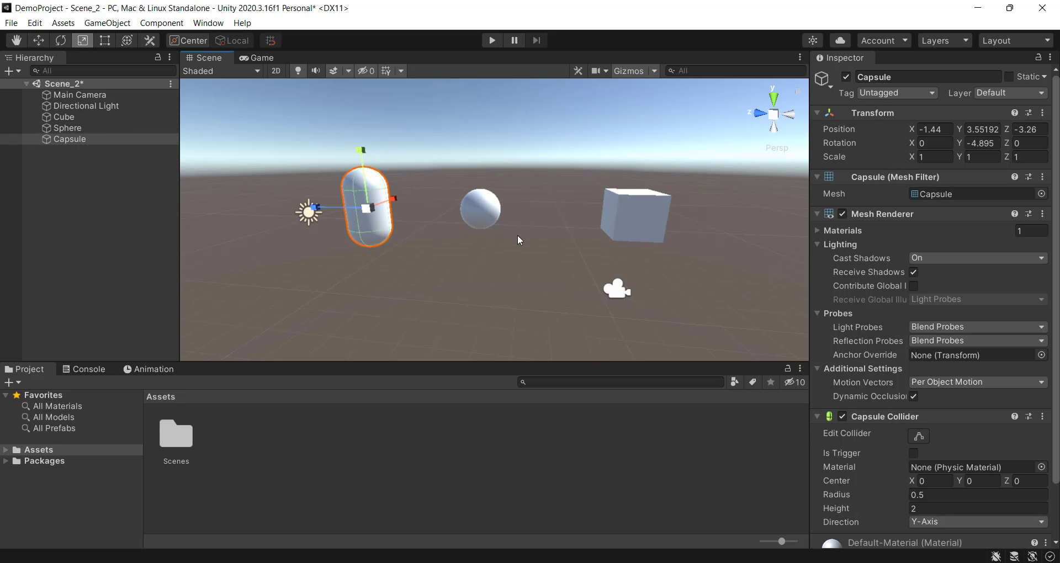
key("w")
left_click_drag(515, 269, 464, 278, "alt")
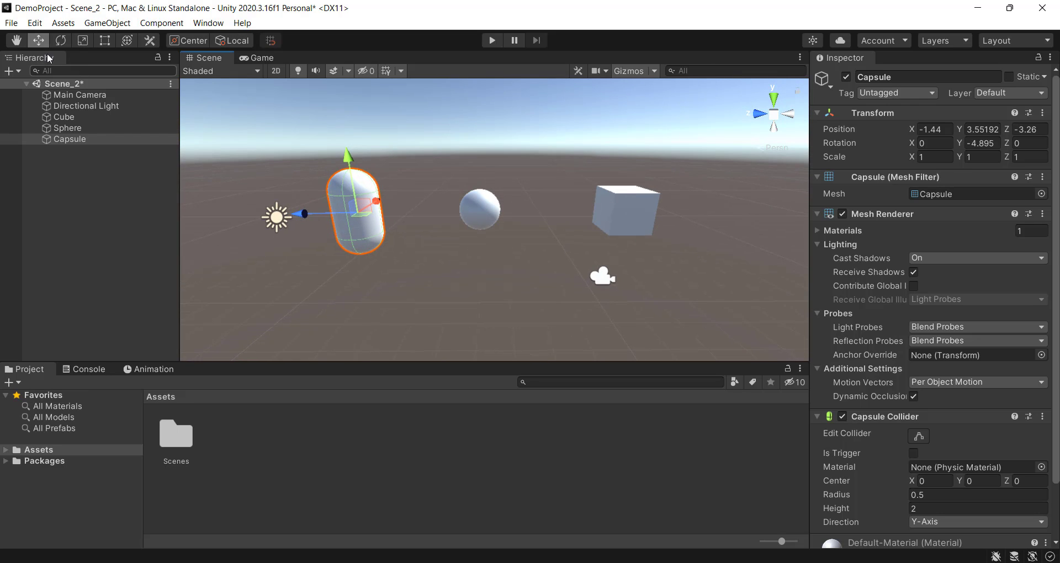
Step: Move the capsule with the Rect tool to about X -1.45, Y 3.69, Z -3.52, and return to the Move tool
left_click(101, 43)
mouse_move(371, 204)
left_mouse_down()
mouse_move(450, 207)
mouse_move(365, 212)
left_mouse_up()
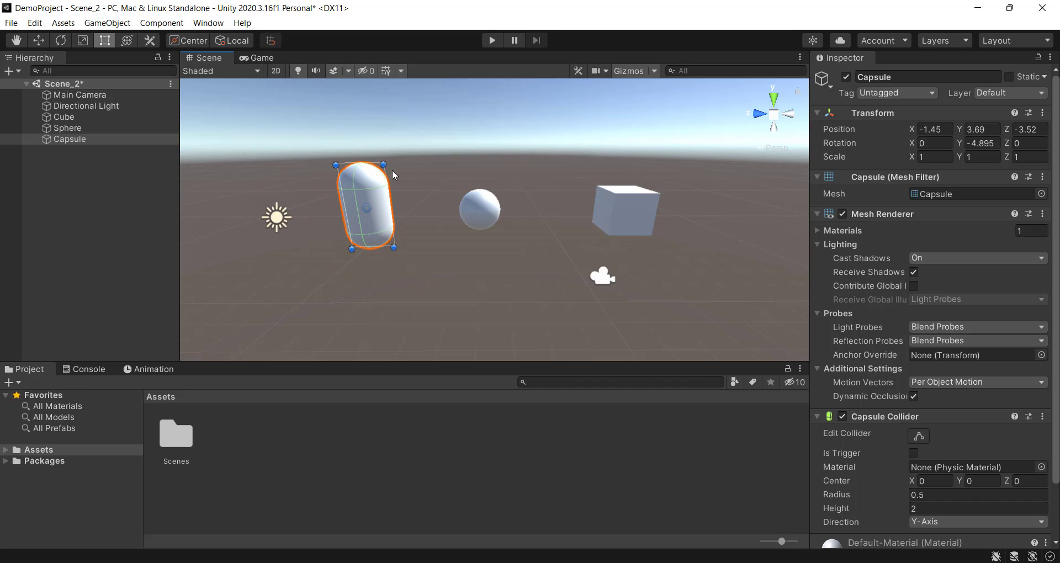
left_click_drag(384, 172, 399, 270)
key("w")
left_click_drag(389, 215, 368, 133, "alt")
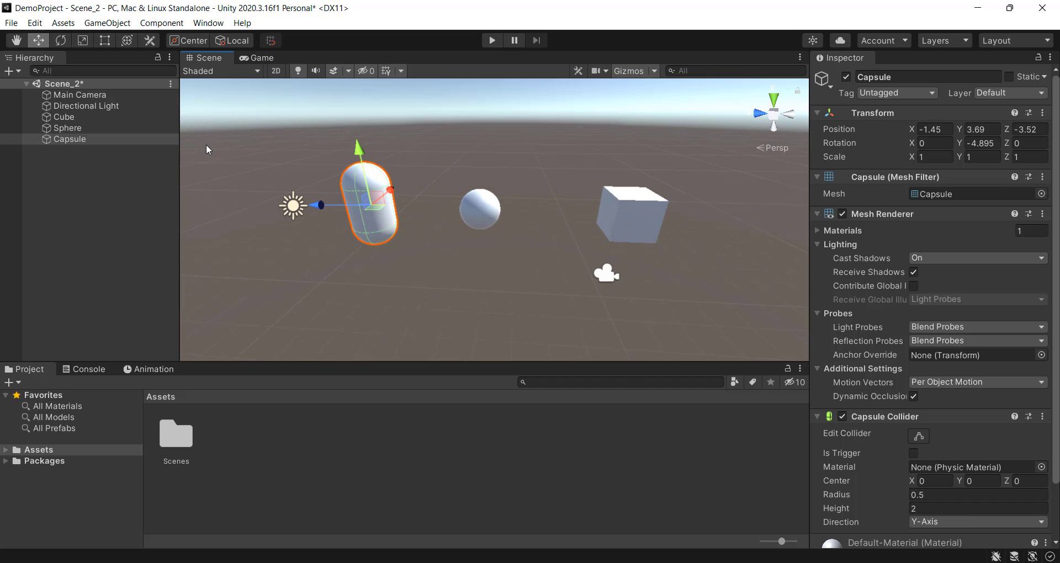
Step: Show the combined move, rotate and scale handles on the capsule, and return to the Move tool
left_click(126, 41)
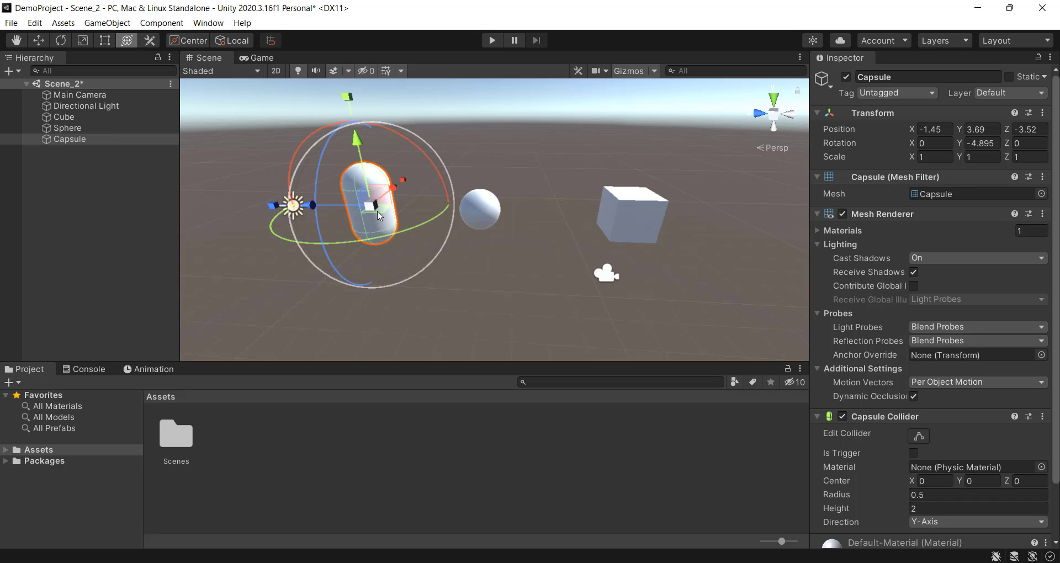
left_click_drag(367, 200, 529, 216, "alt")
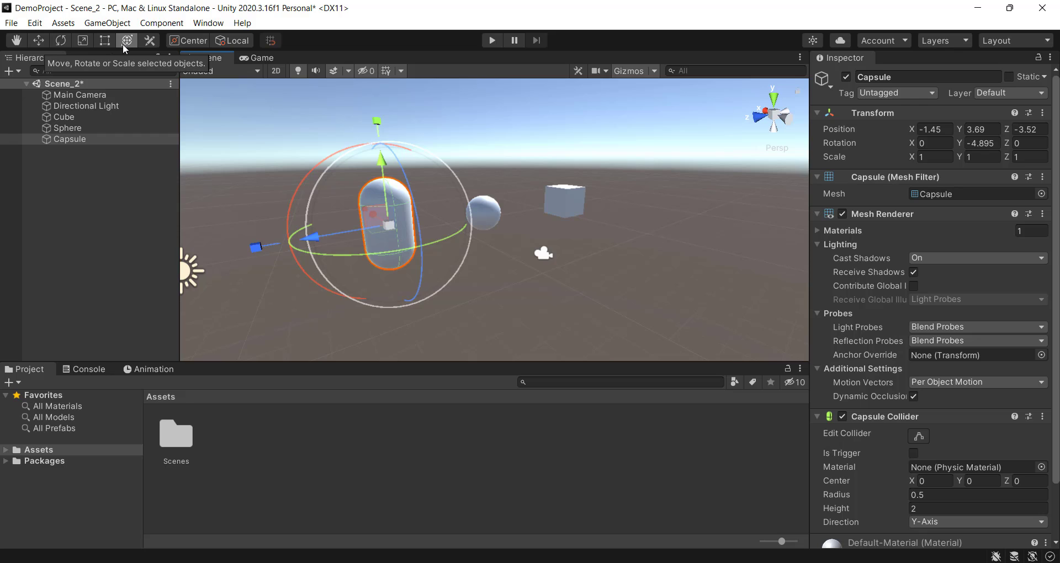
left_click(39, 42)
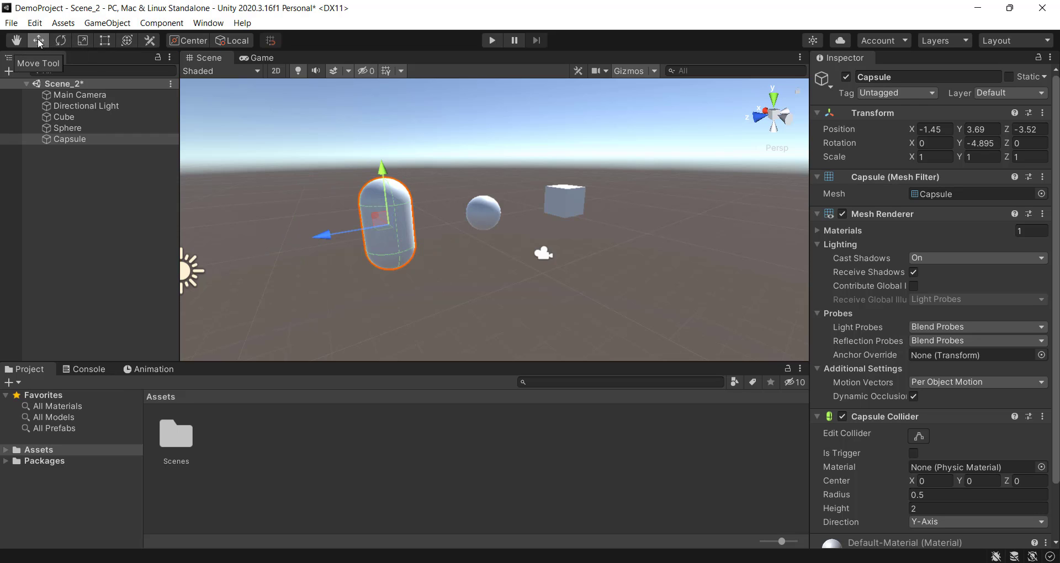
left_click(440, 153)
left_click(390, 207)
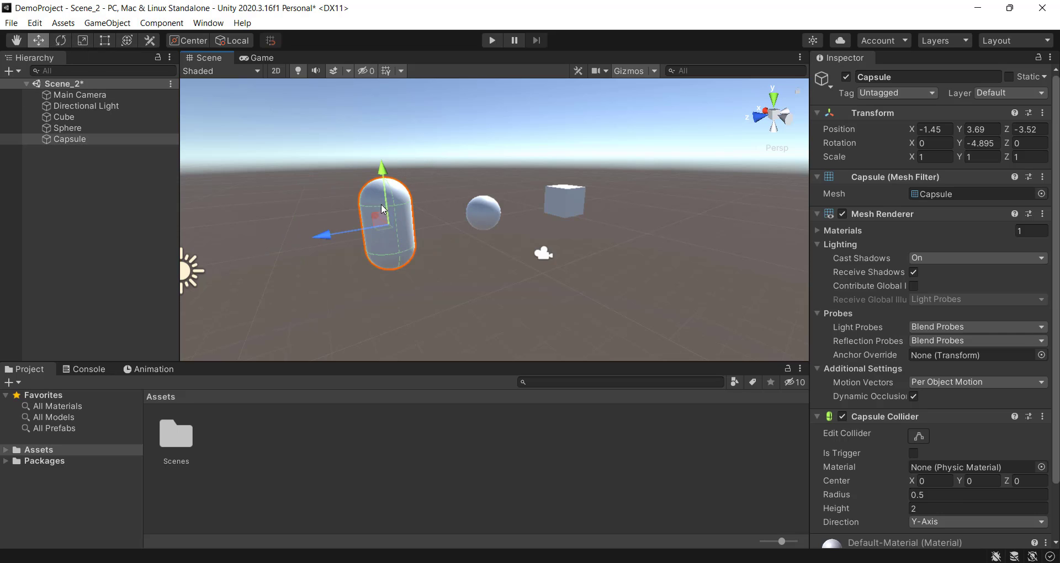
Step: Delete the cube, the sphere and the capsule from the scene
left_click_drag(574, 166, 620, 166, "alt")
left_click(588, 201)
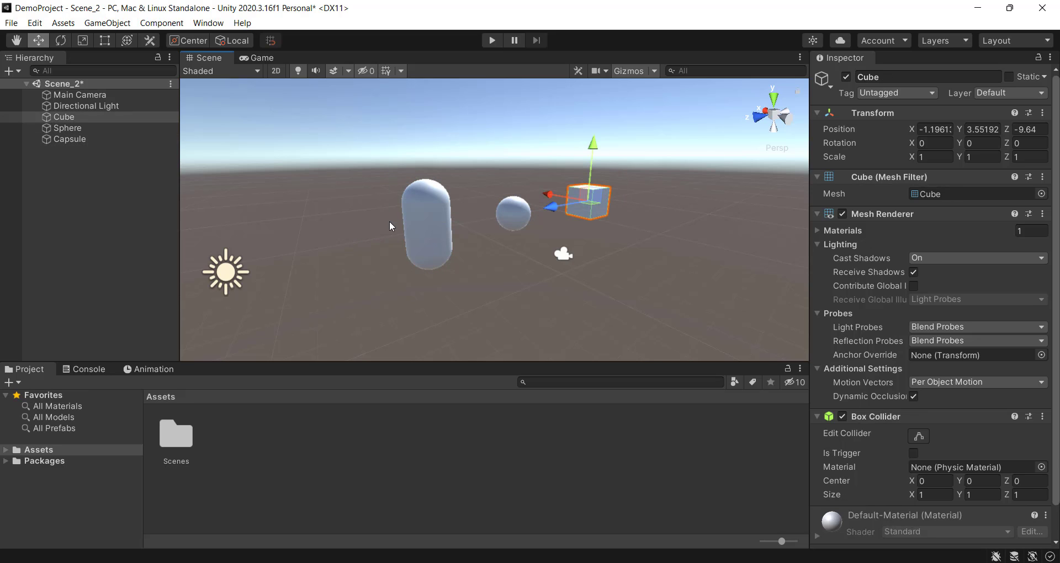
key("Delete")
left_click(511, 215)
key("Delete")
left_click(437, 214)
key("Delete")
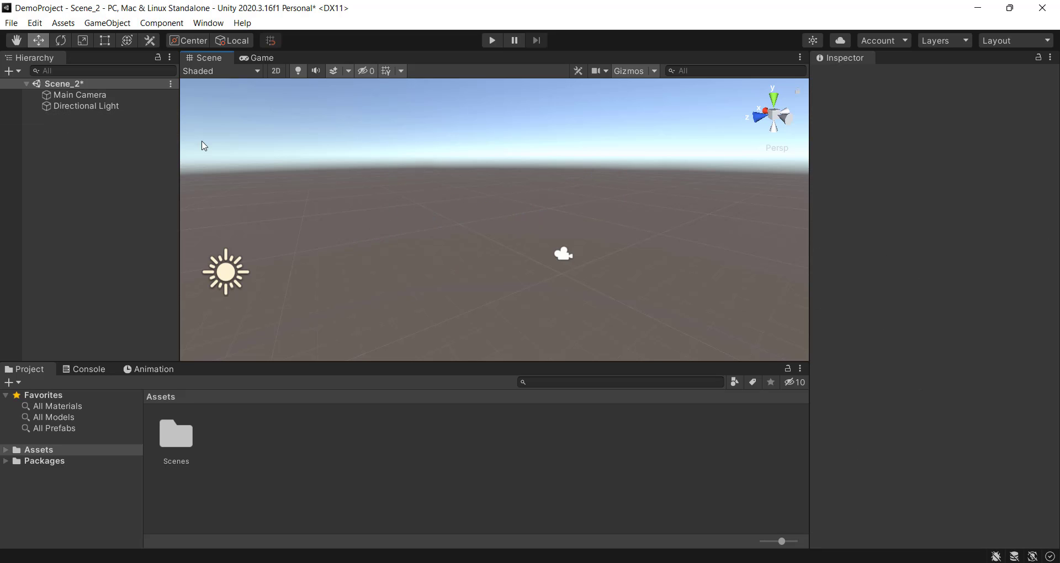
Step: Examine the commands for creating 3D objects and for managing scenes and projects
right_click(90, 166)
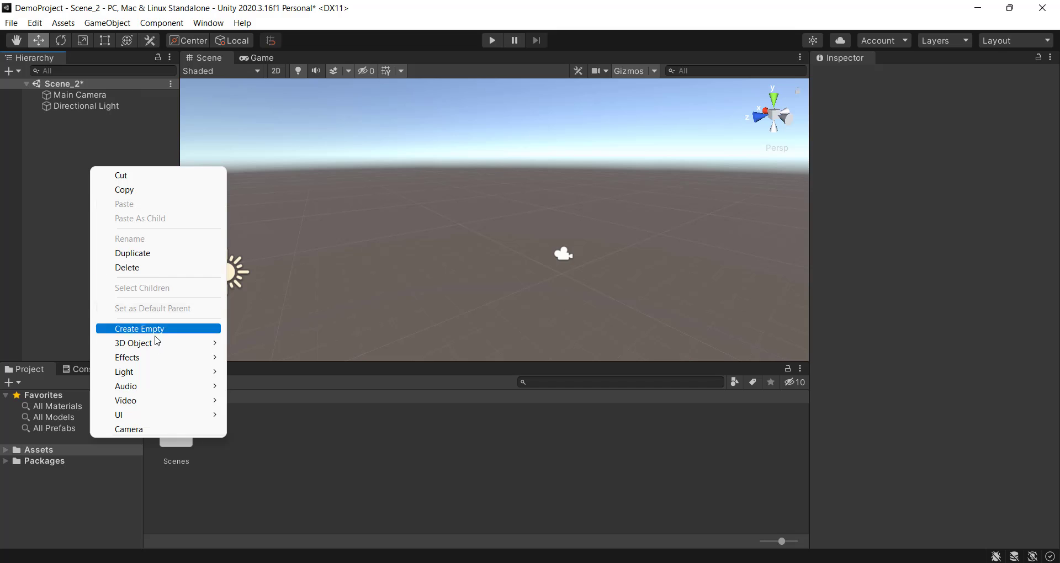
mouse_move(160, 343)
left_click(230, 159)
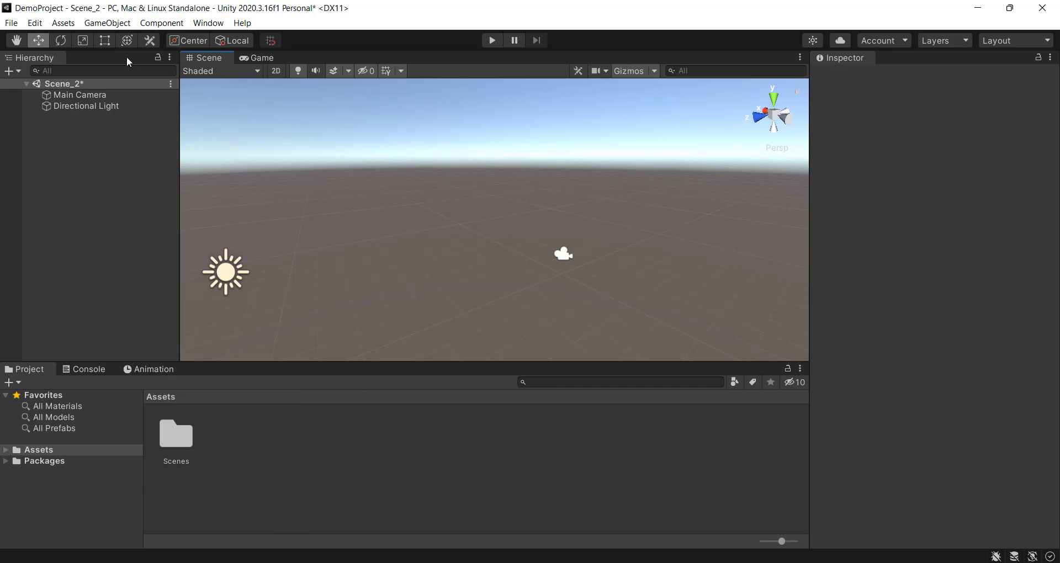
left_click(111, 24)
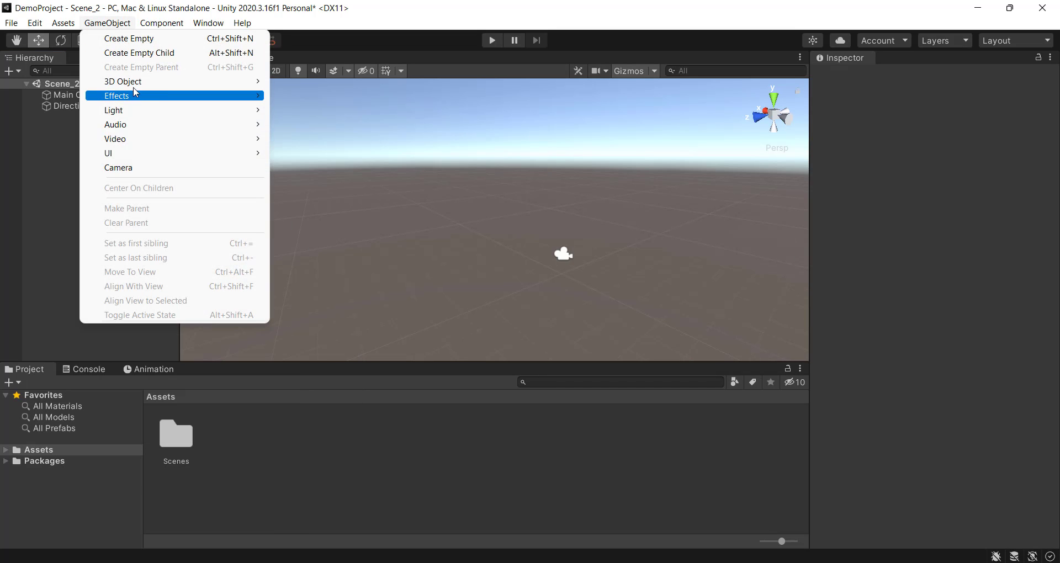
mouse_move(137, 81)
left_click(500, 159)
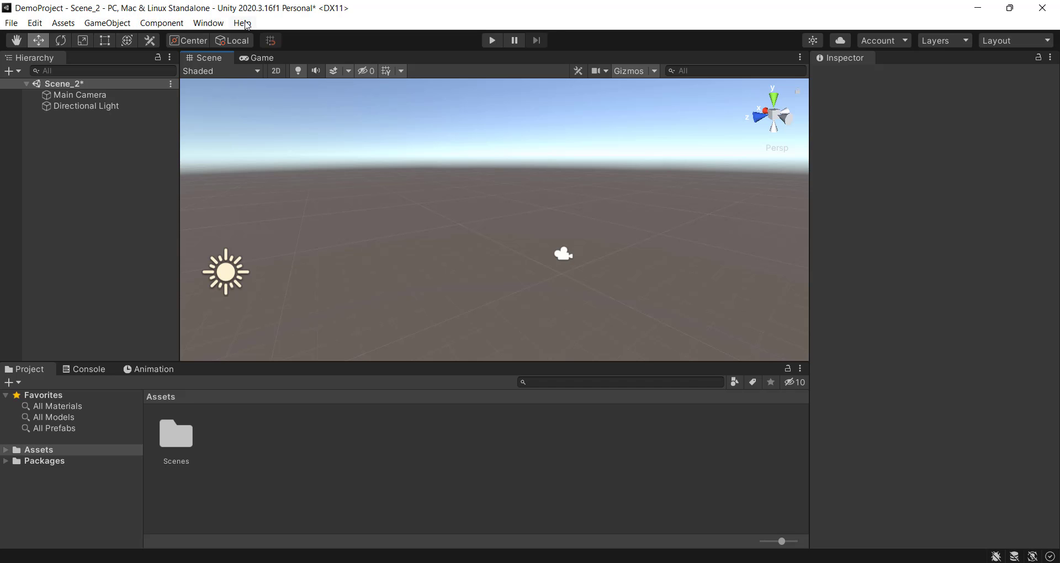
left_click(11, 24)
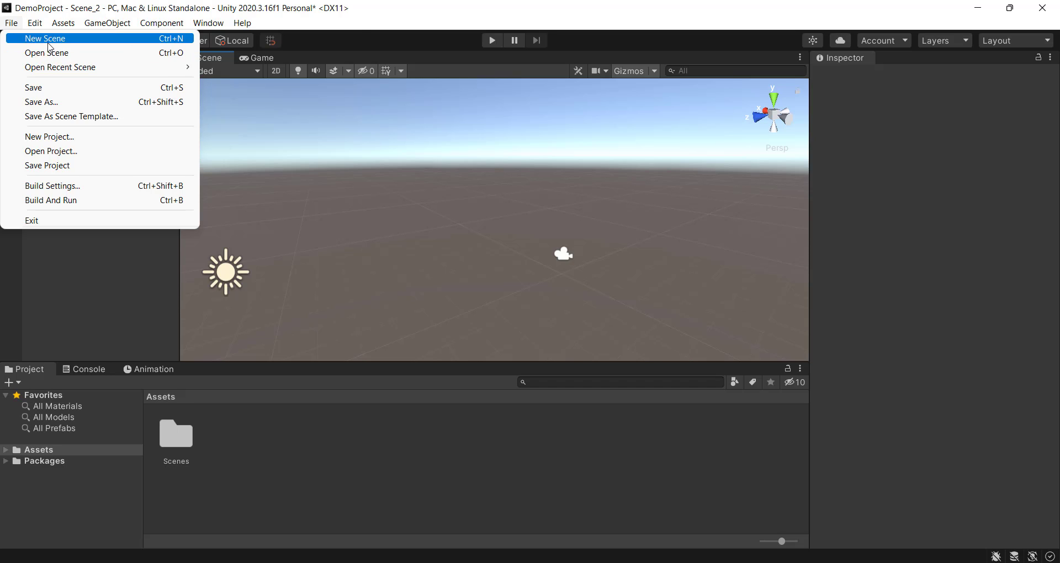
left_click(449, 33)
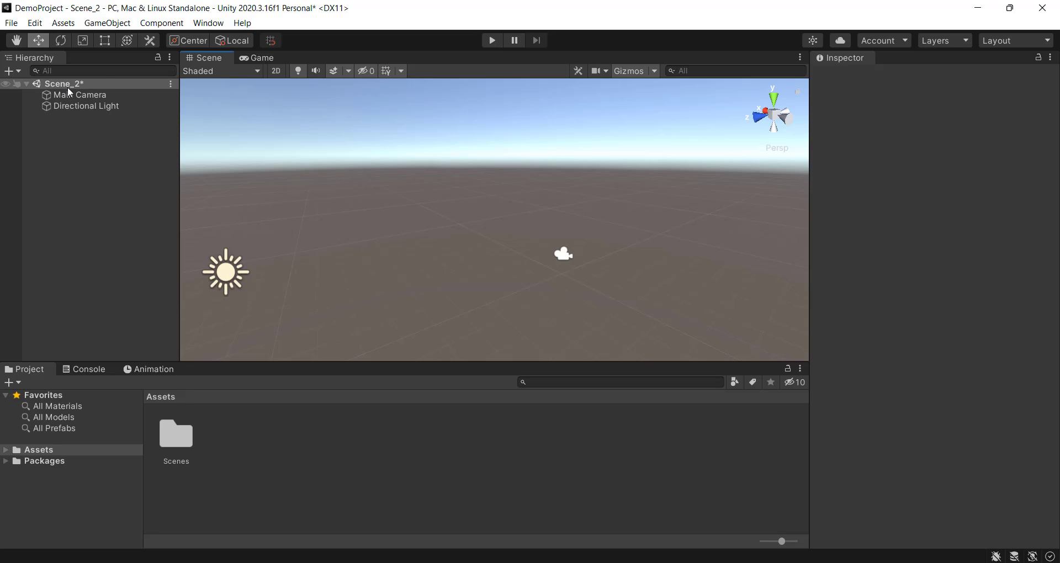
Step: Open SampleScene from the Scenes folder, saving the changes made in Scene_2
double_click(165, 442)
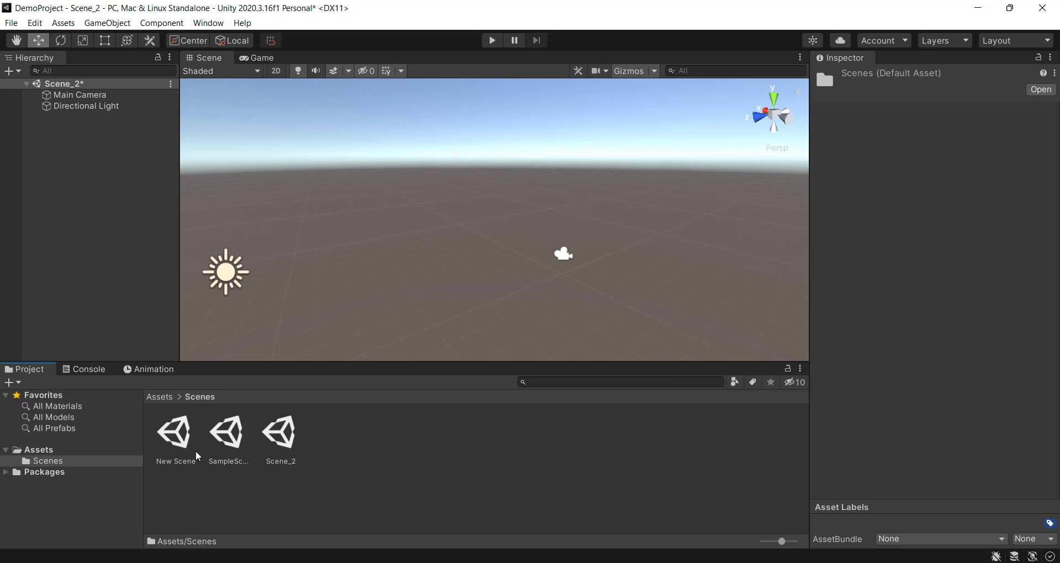
double_click(236, 435)
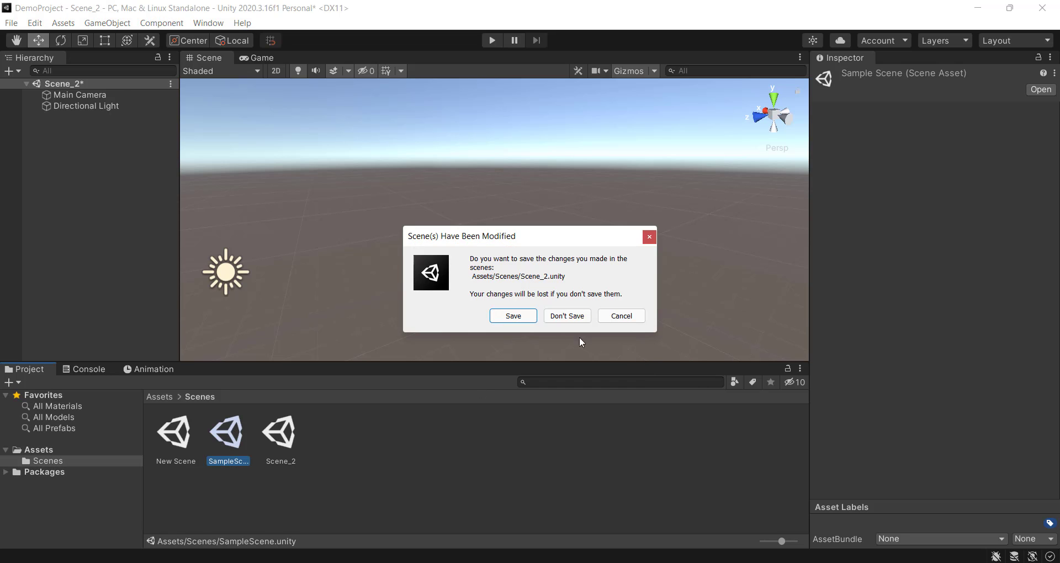
left_click(518, 316)
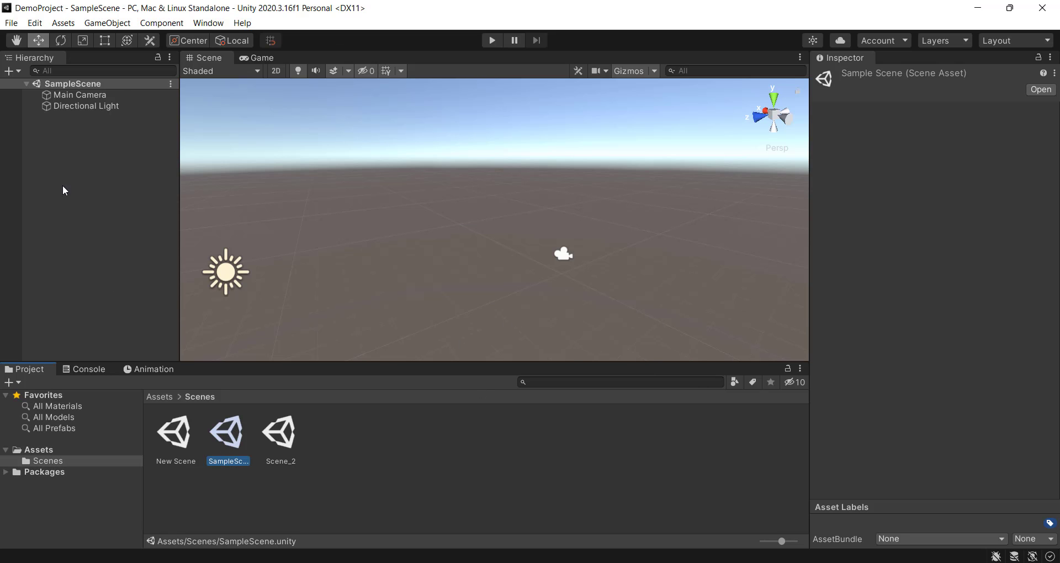
Step: Switch back and forth between Scene_2 and SampleScene, finishing with Scene_2 open
double_click(295, 429)
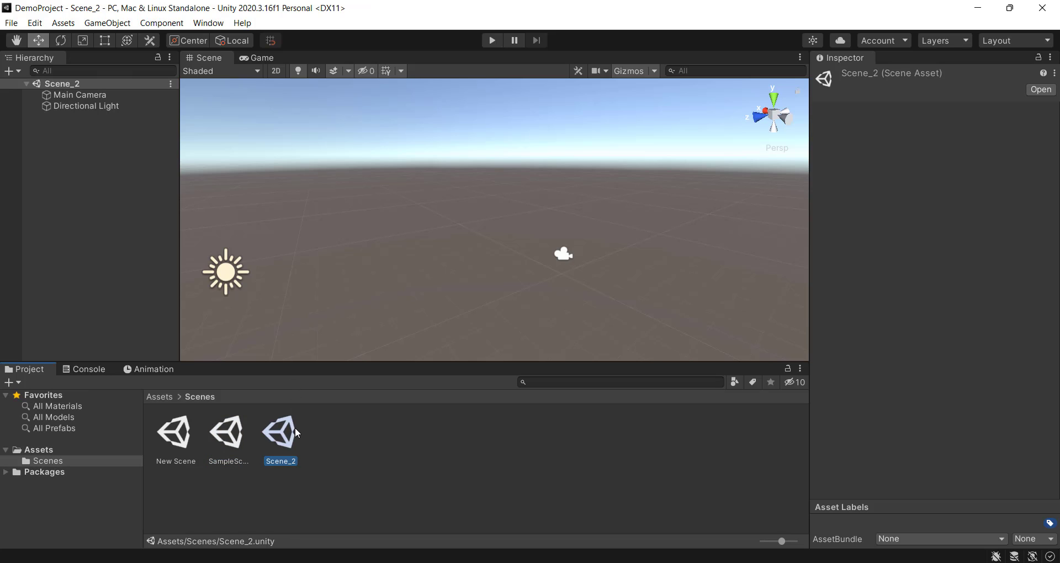
double_click(224, 437)
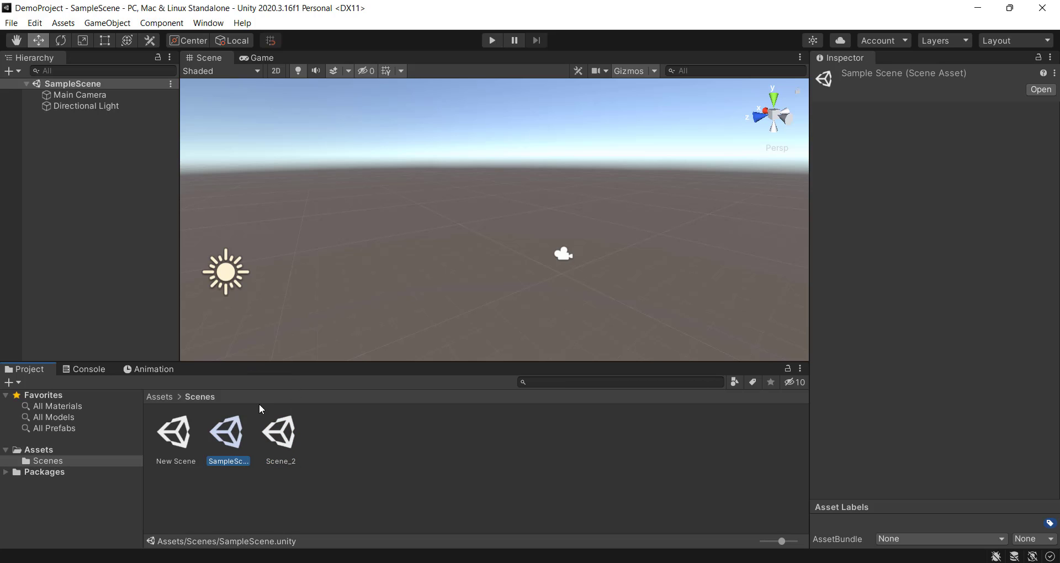
double_click(279, 432)
double_click(223, 448)
left_click(278, 433)
left_click(226, 433)
double_click(289, 430)
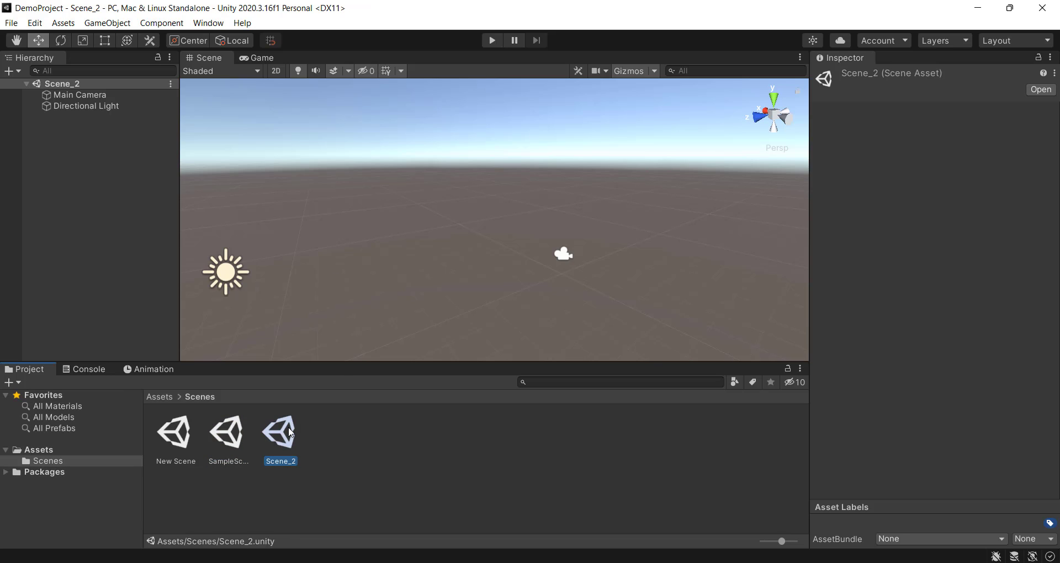
left_click(226, 443)
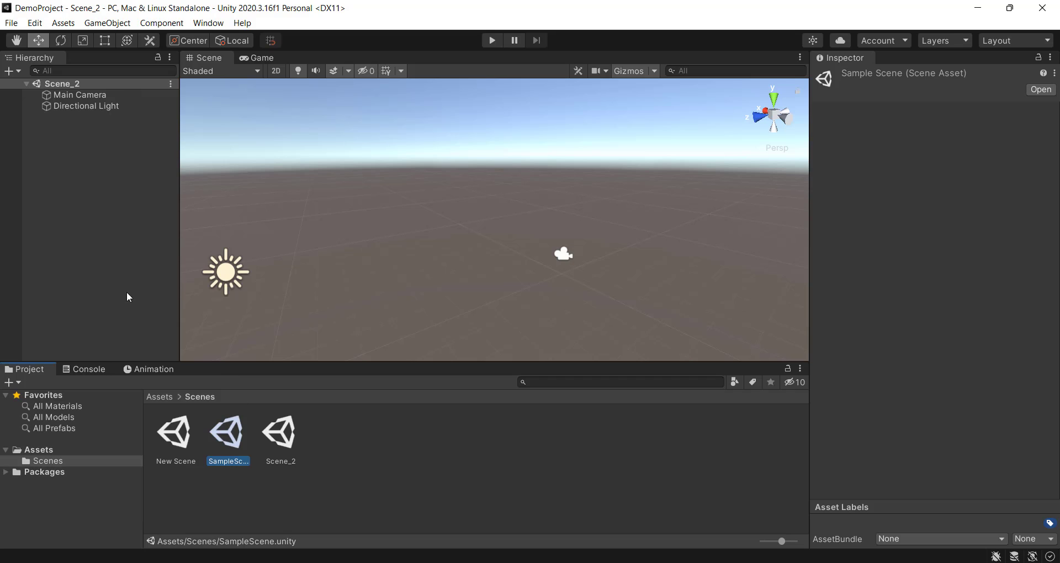
left_click(17, 25)
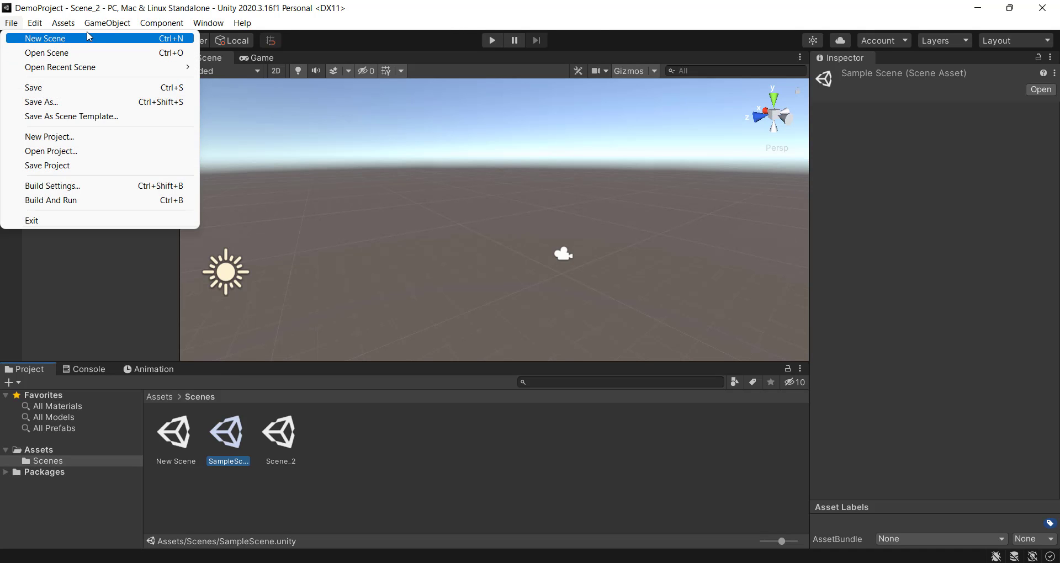
left_click(60, 39)
left_click(594, 31)
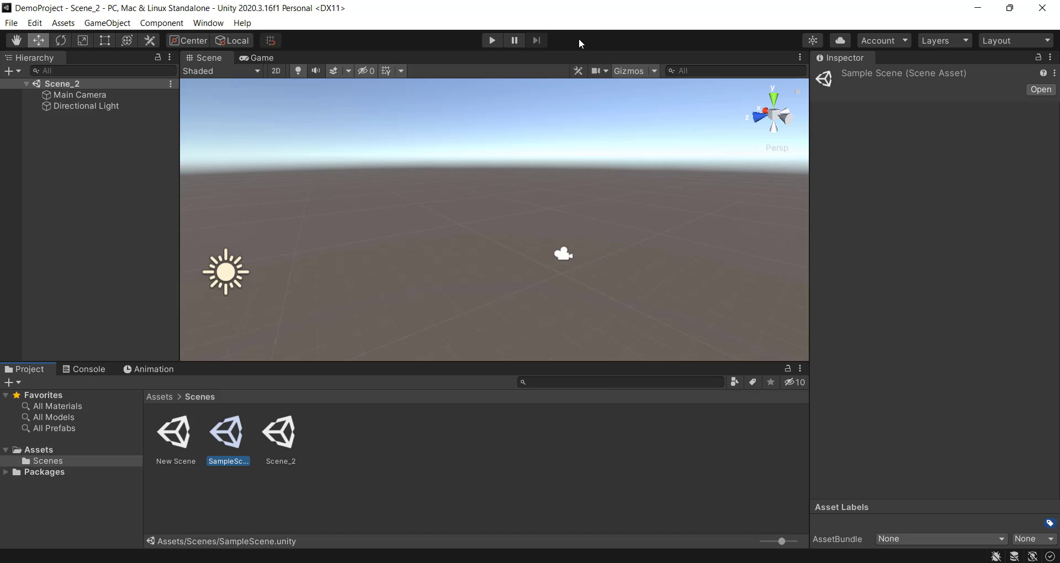
Step: Save the project
left_click(6, 25)
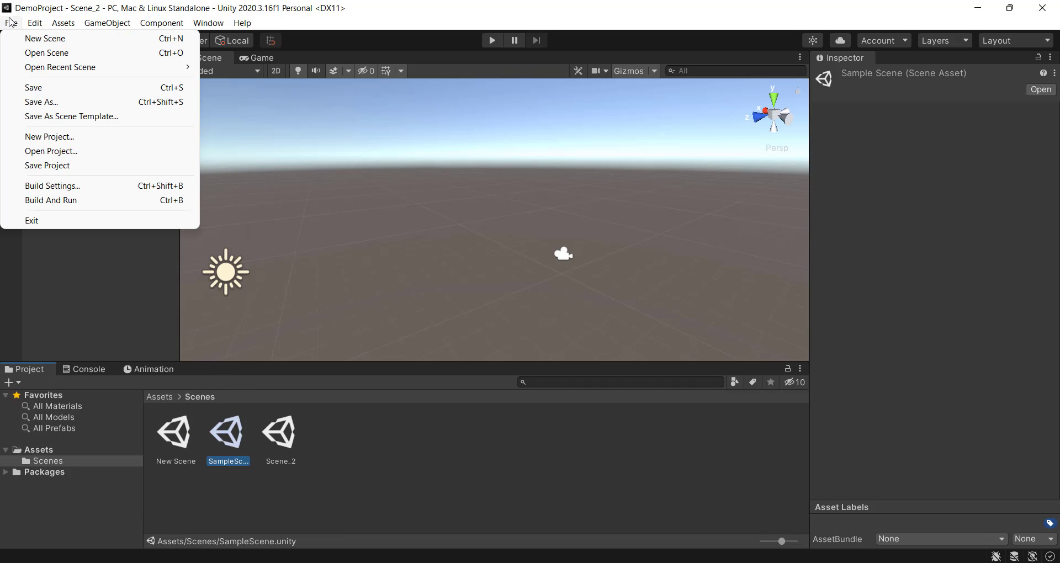
left_click(38, 164)
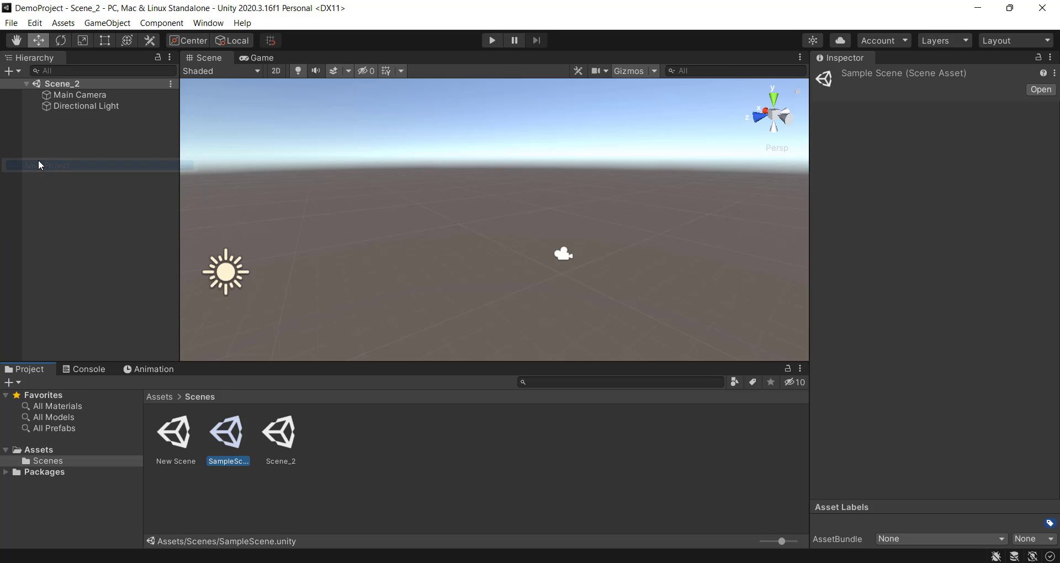
Step: Examine the build settings, close them, and look over the available editing commands
left_click(12, 23)
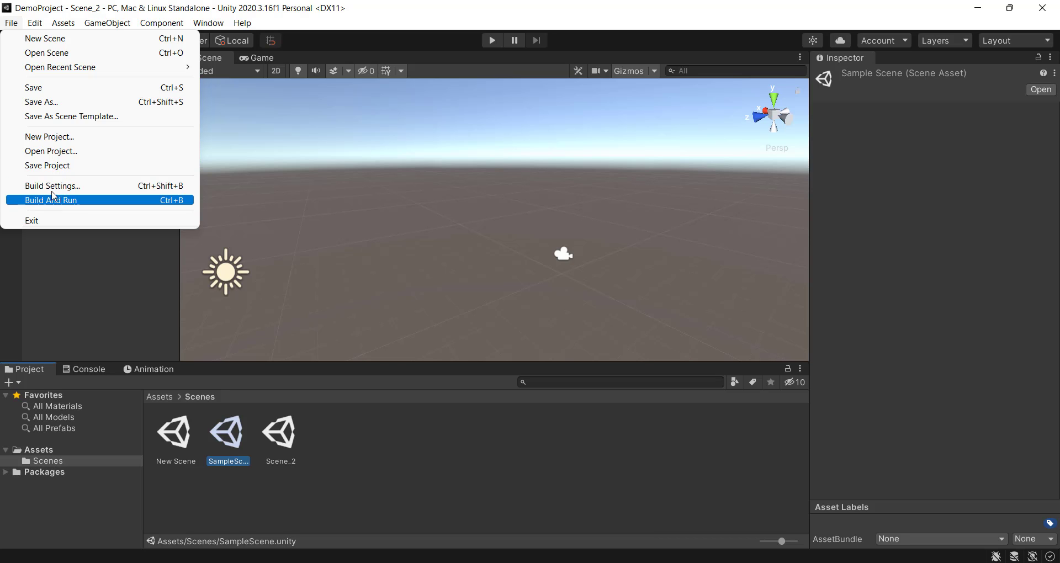
left_click(55, 186)
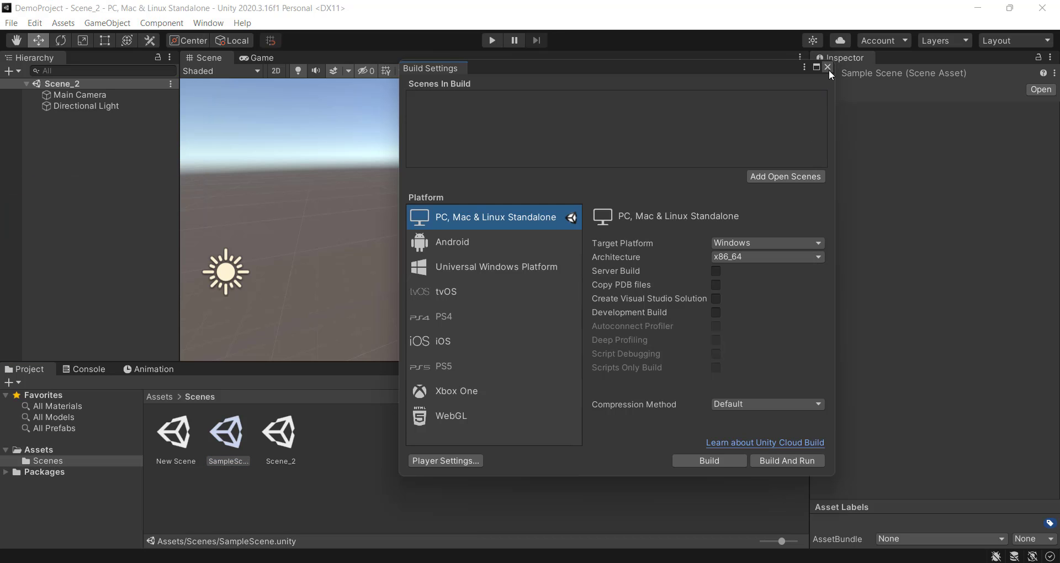
left_click(827, 67)
left_click(37, 23)
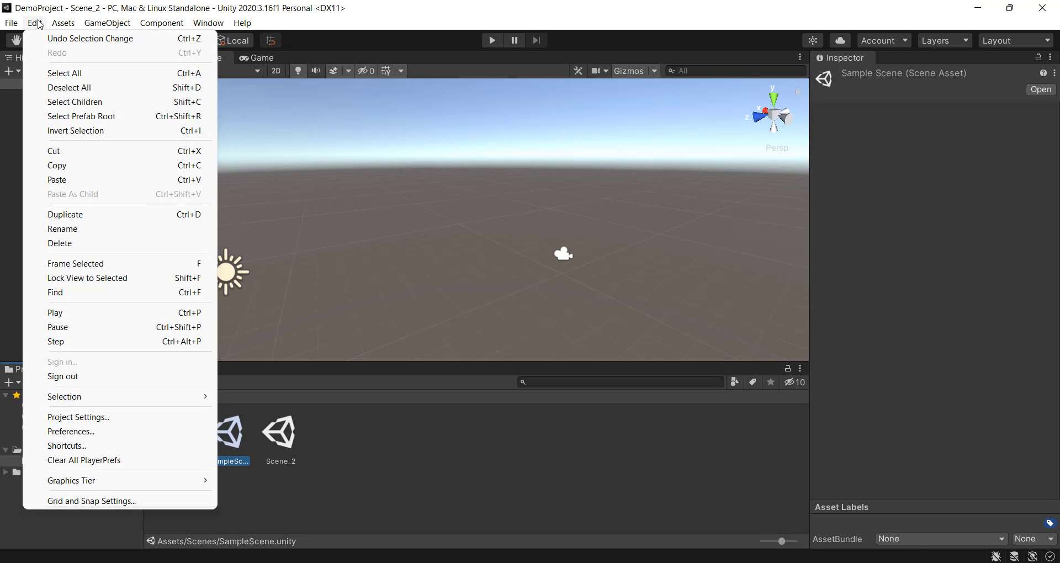
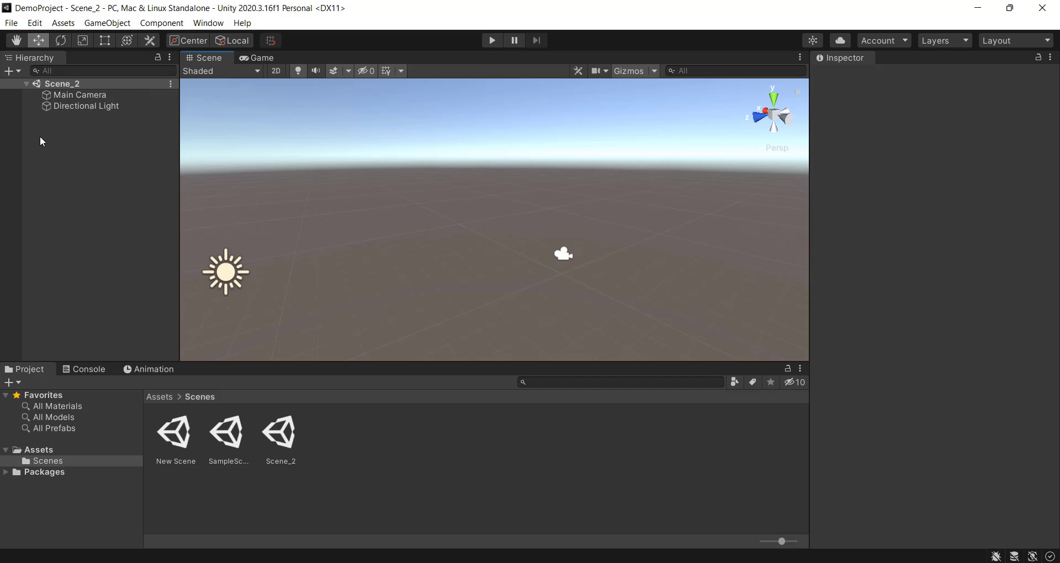
Step: Create a 3D cube in Scene_2
right_click(40, 139)
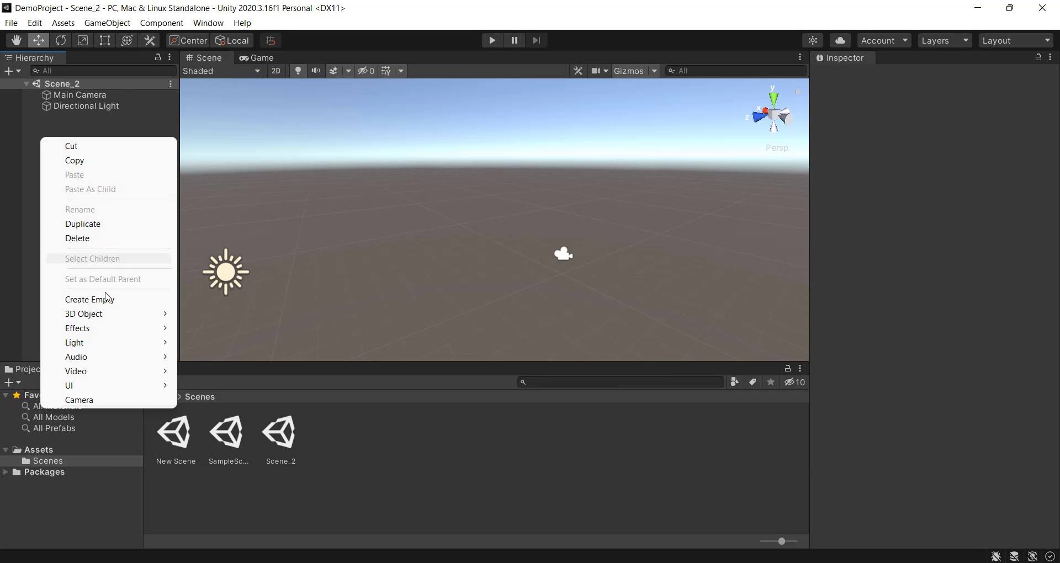
mouse_move(106, 313)
left_click(256, 317)
middle_click_drag(594, 250, 509, 226)
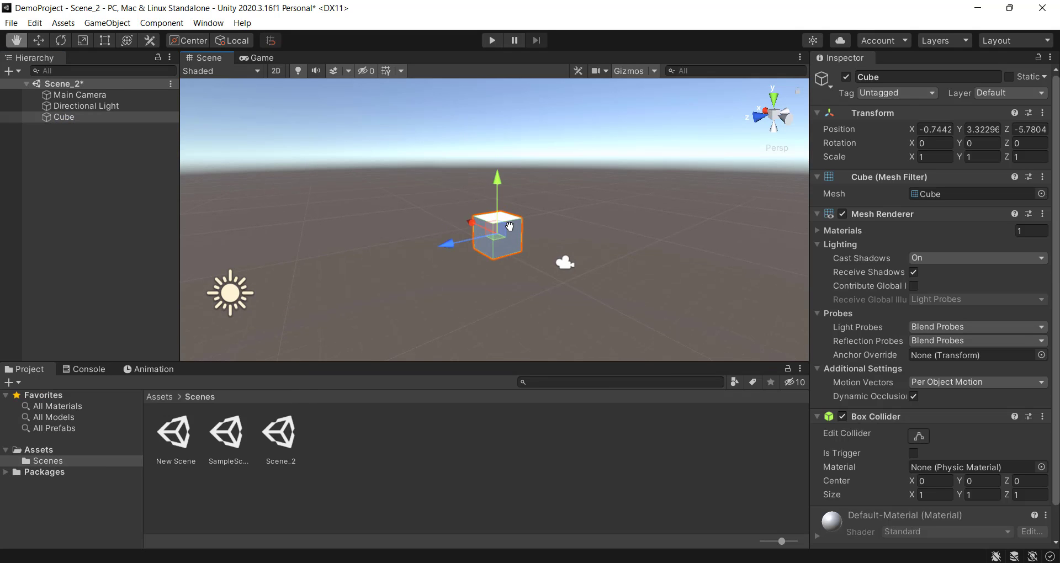
left_click_drag(509, 227, 314, 184, "alt")
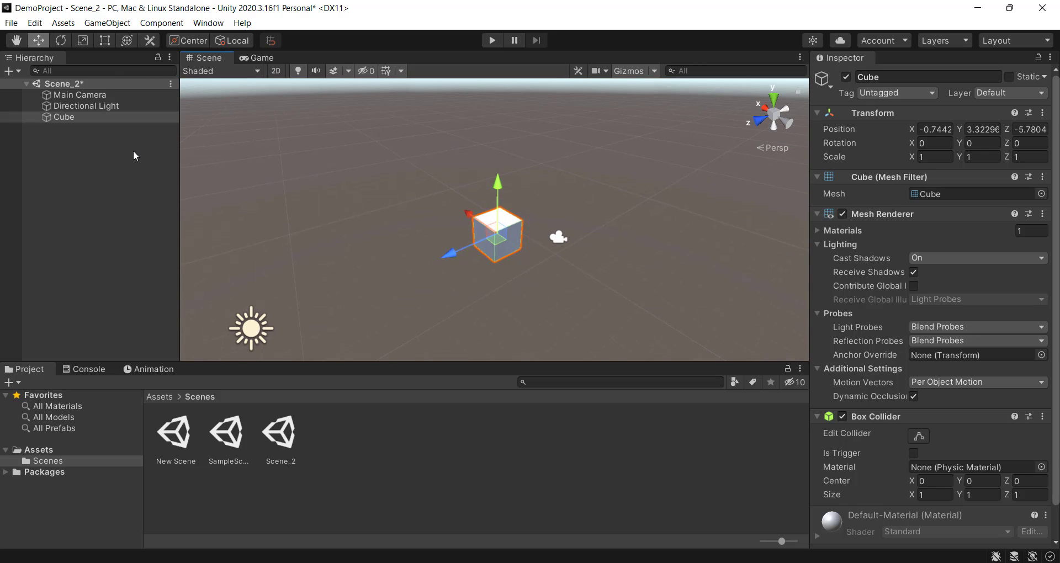
Step: Duplicate the cube and move the copy along the Z axis to about -7.47
key("ctrl+d")
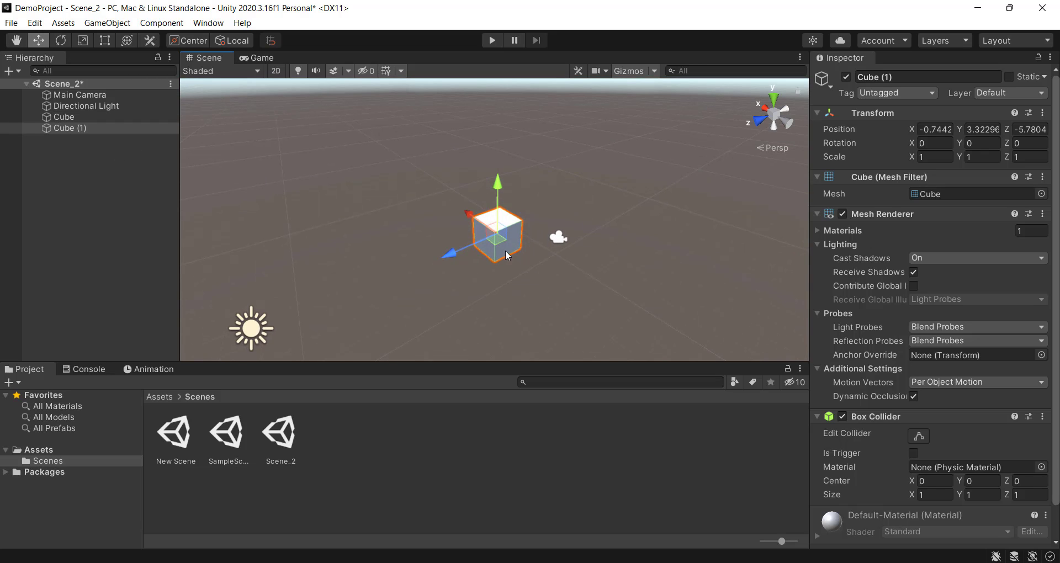
left_click_drag(445, 259, 546, 207)
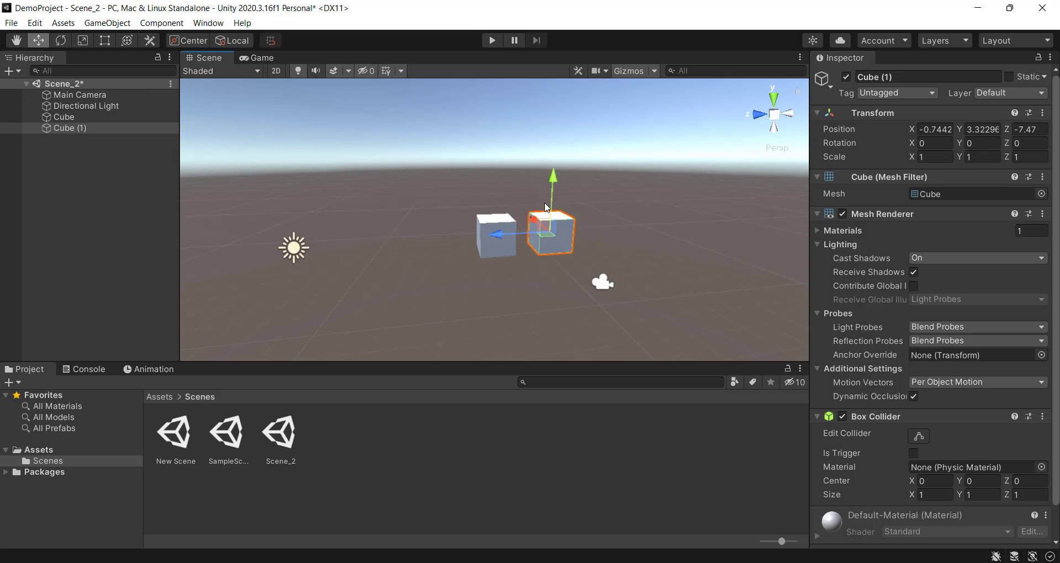
Step: Duplicate the second cube, try moving the new copy along the Z axis to about -10.39, and undo that move
key("ctrl+d")
left_click_drag(493, 234, 676, 243)
key("ctrl+z")
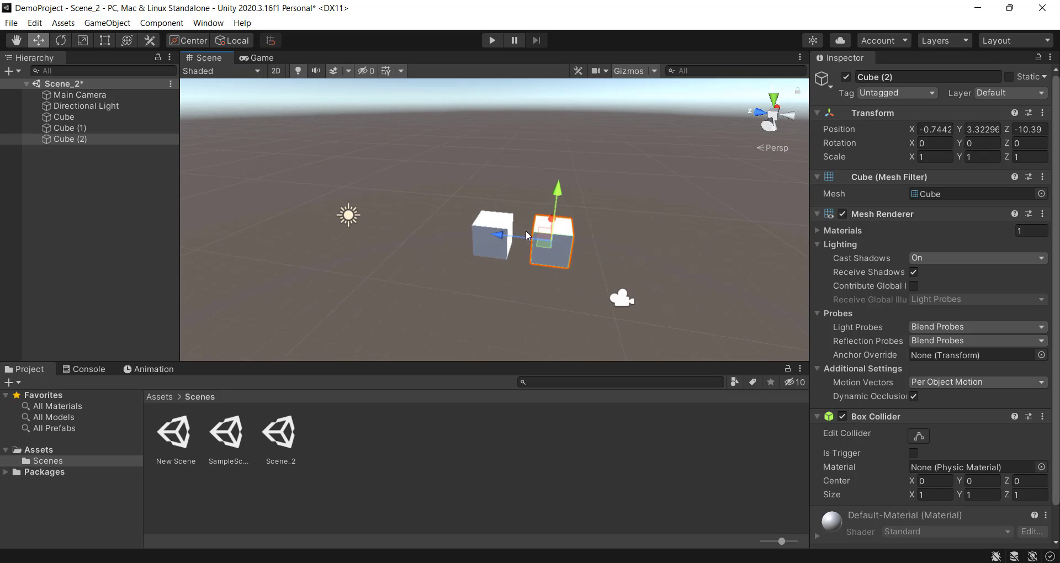
Step: Remove the two cube copies from the scene, keeping only the original cube
key("ctrl+z")
key("ctrl+z")
key("ctrl+z")
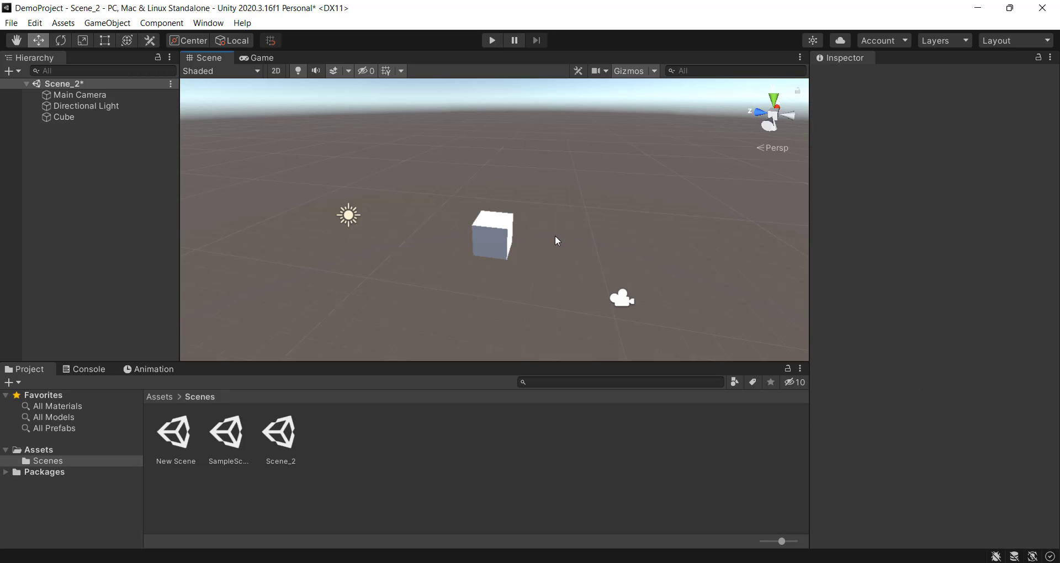
Step: Look over the editing and asset commands, and add a Particle System effect to the scene
left_click(35, 23)
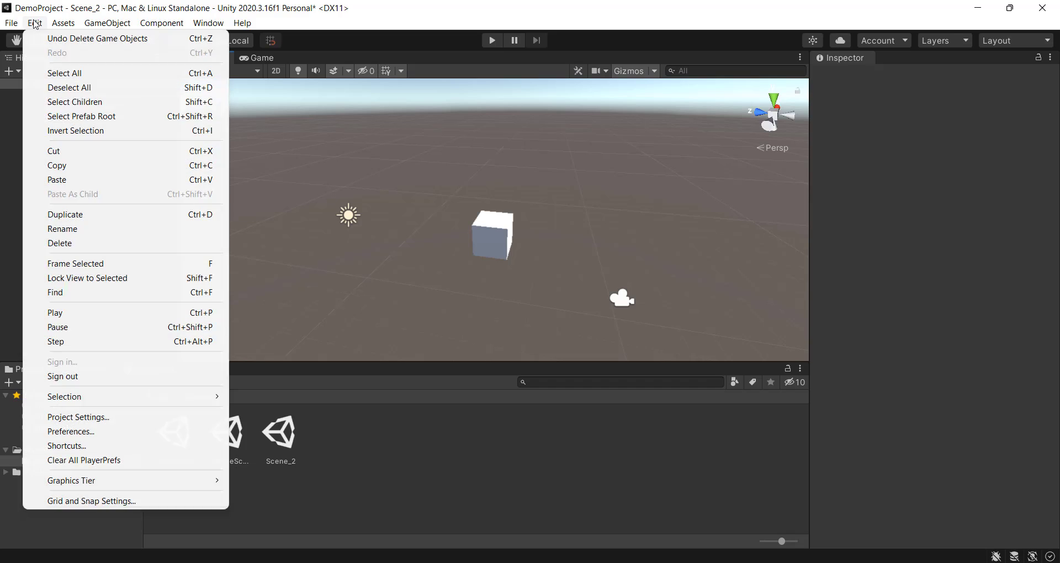
mouse_move(64, 23)
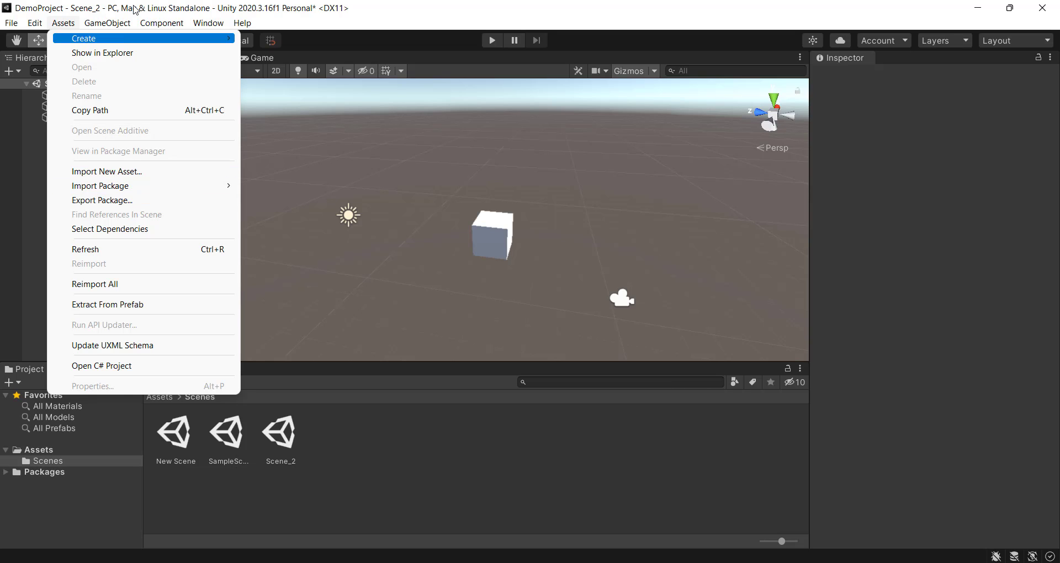
mouse_move(161, 22)
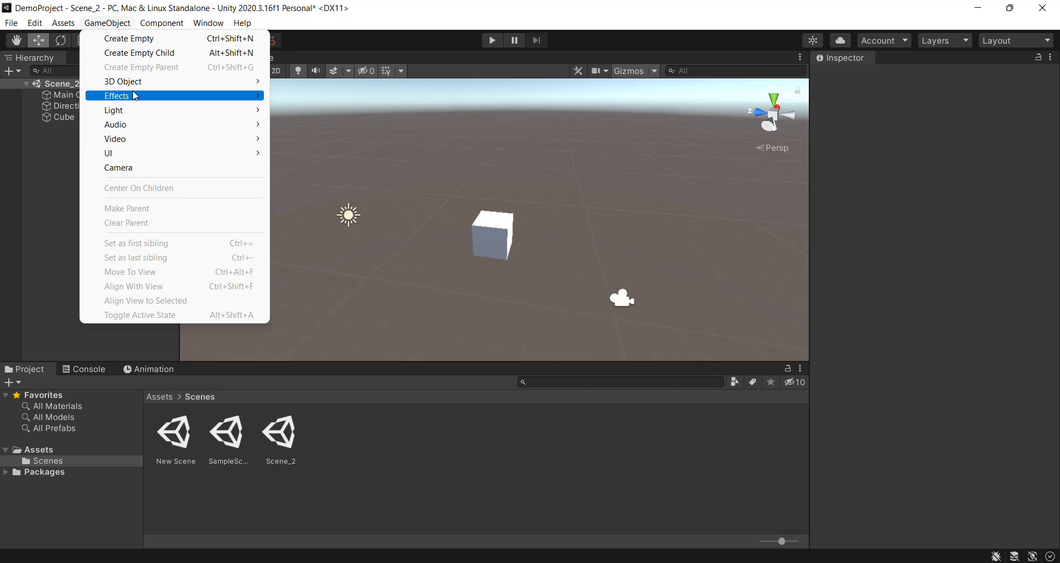
mouse_move(127, 97)
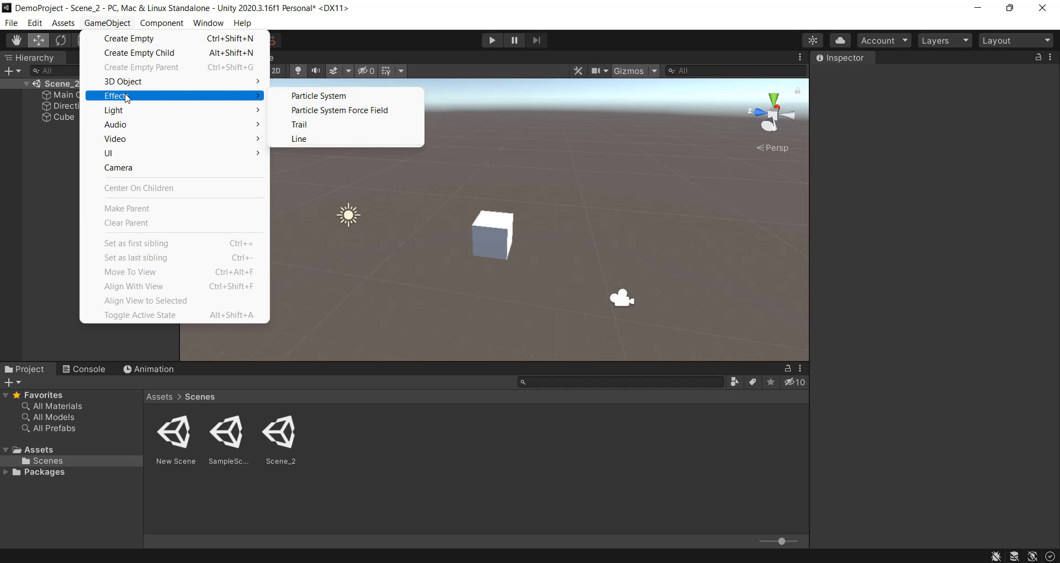
left_click(303, 98)
right_click(68, 173)
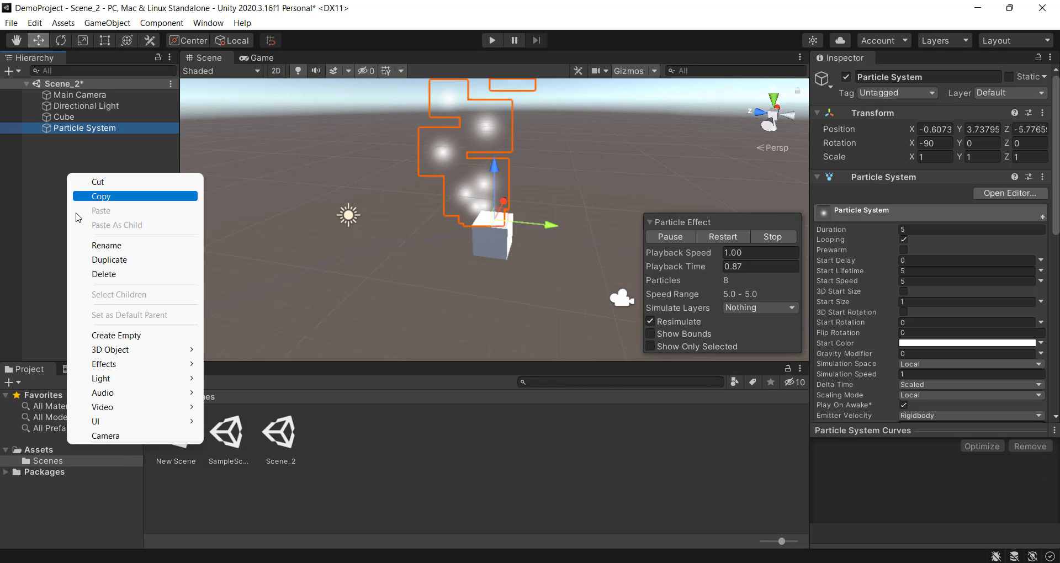
Step: Look over the light, audio and video object types, and delete the cube and the particle system from Scene_2
left_click(108, 23)
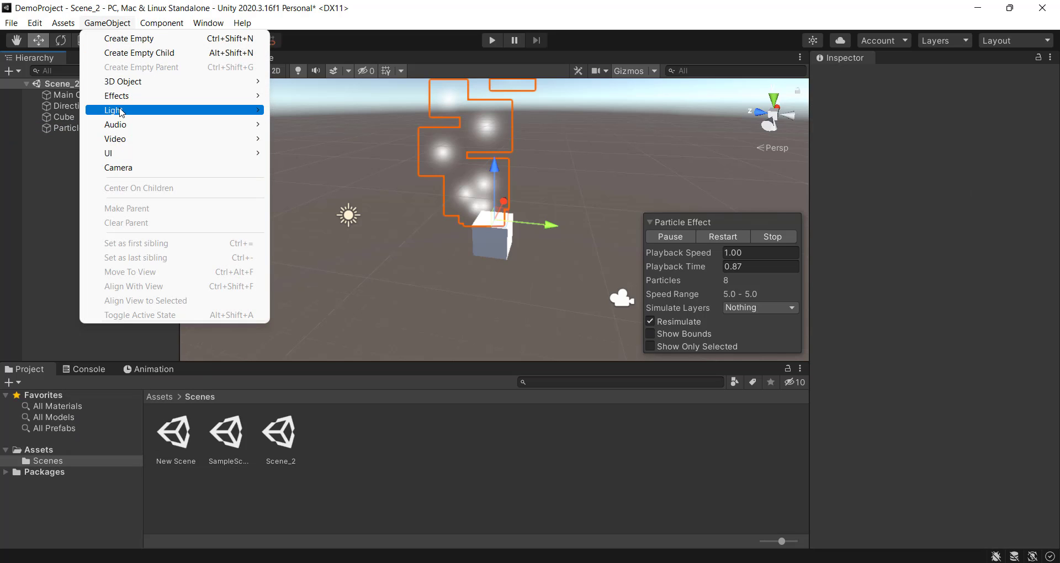
mouse_move(121, 112)
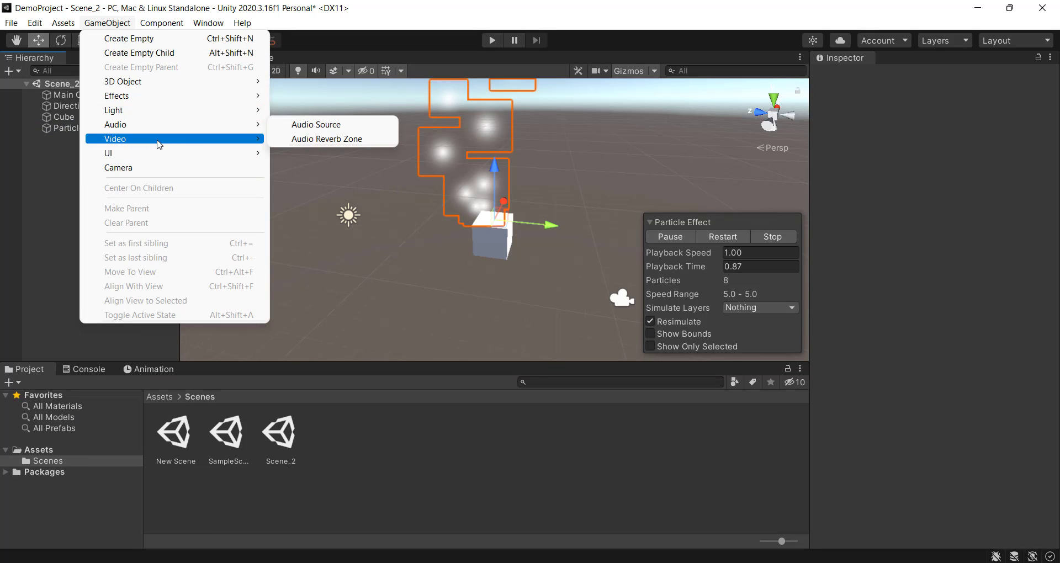
left_click(65, 116)
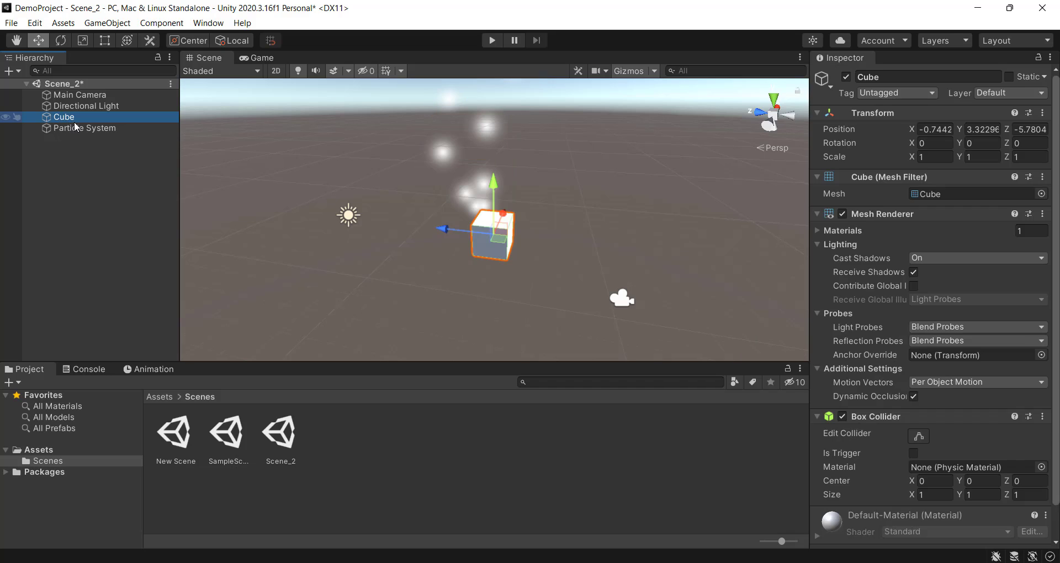
key("Delete")
left_click(76, 117)
key("Delete")
Step: Examine the components of the Directional Light and Main Camera, and the component categories available to add
left_click(161, 23)
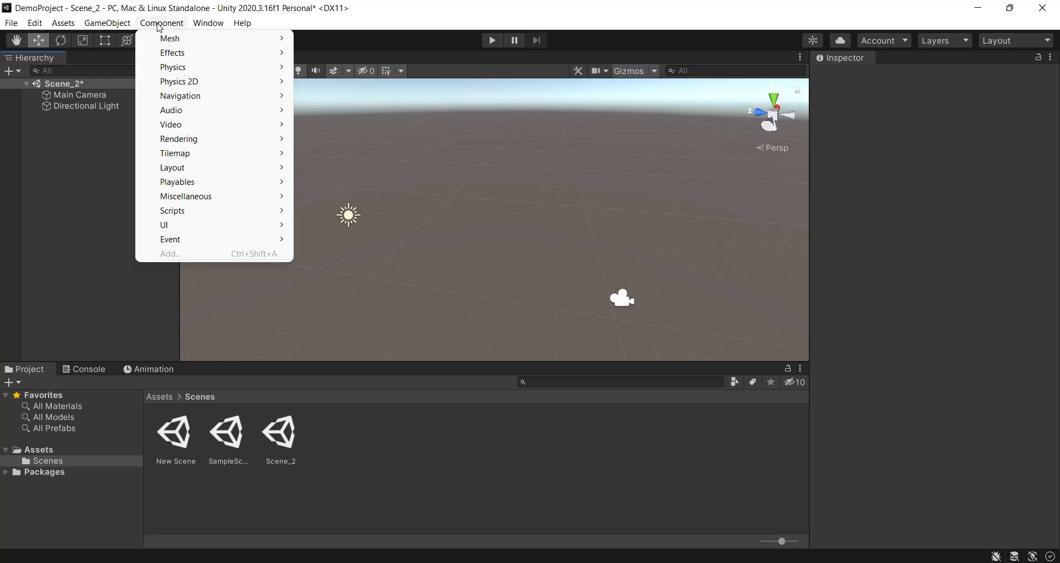
left_click(91, 105)
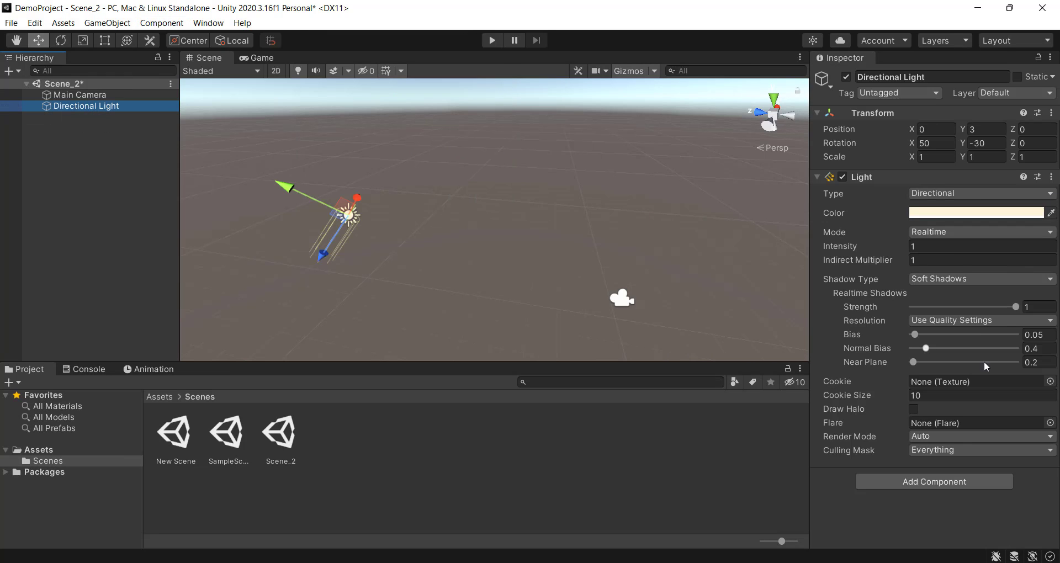
left_click(83, 95)
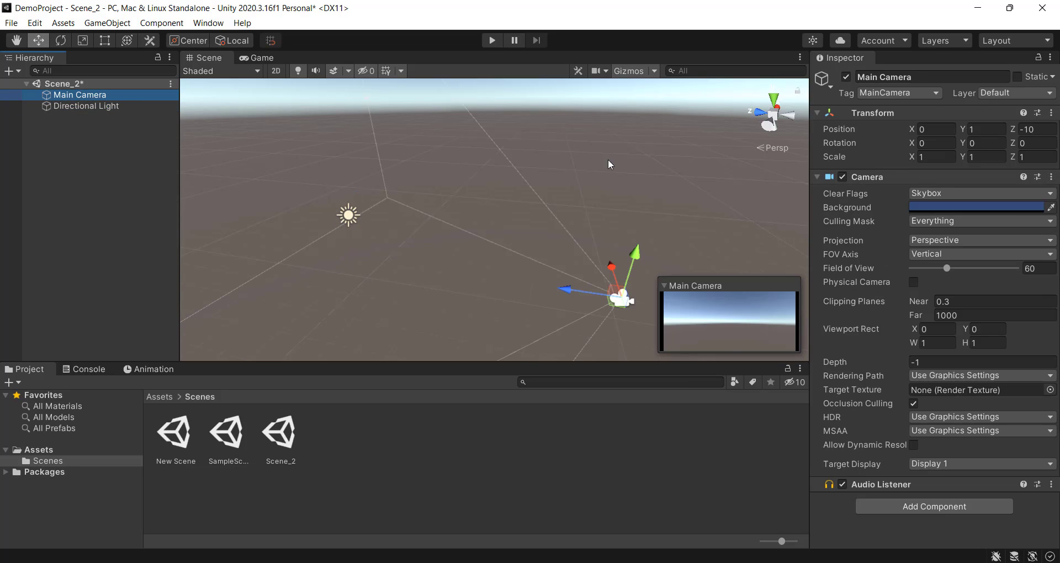
left_click(173, 25)
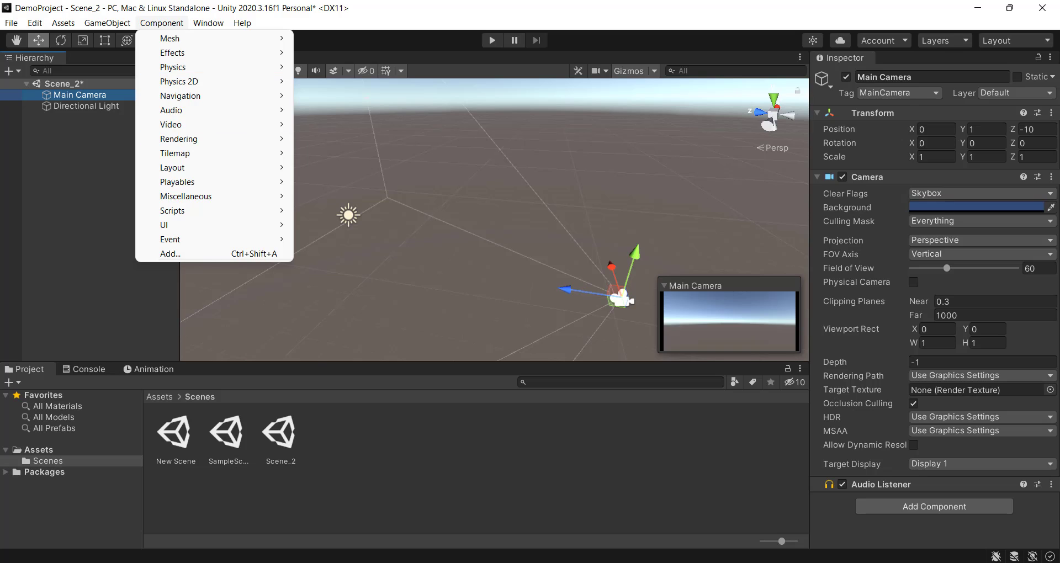
key("Right")
key("Left")
mouse_move(110, 26)
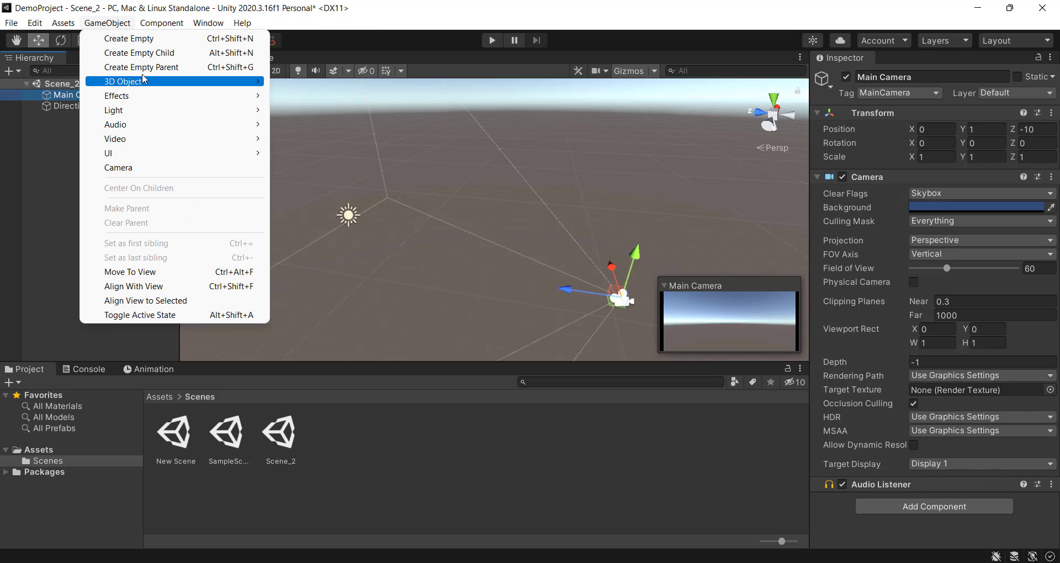
key("Escape")
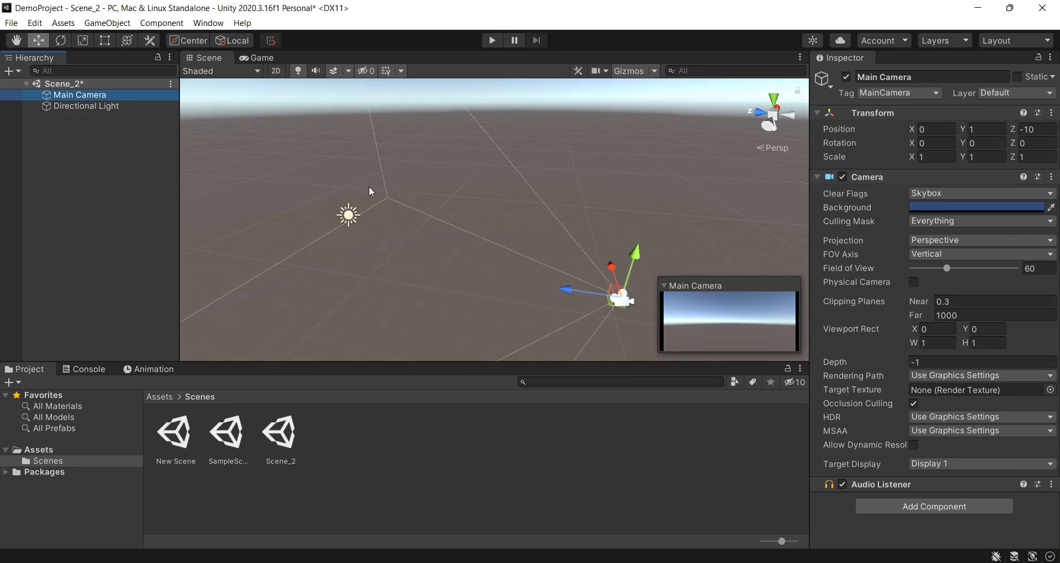
left_click_drag(361, 195, 559, 255, "alt")
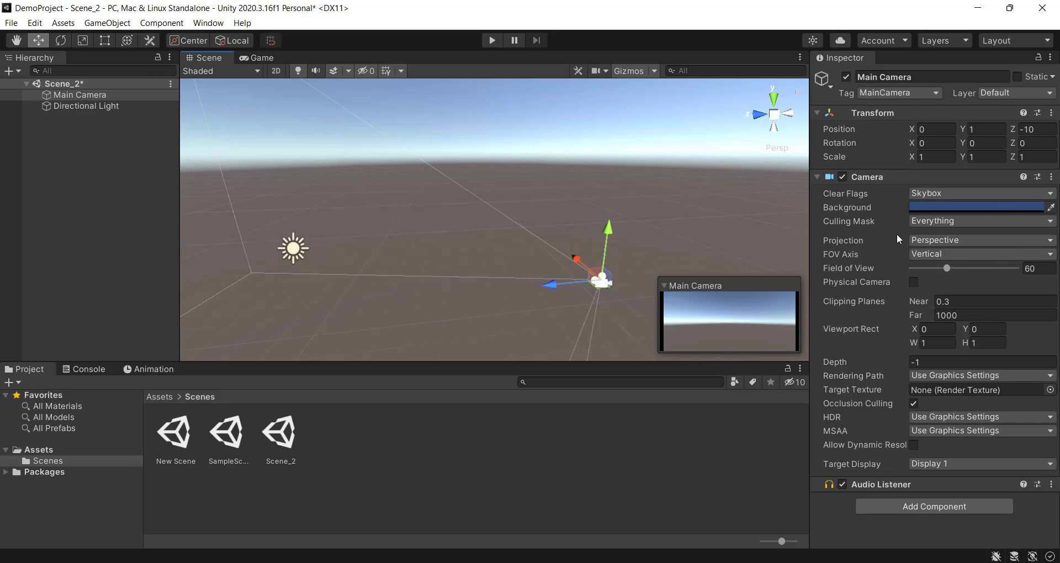
left_click(162, 23)
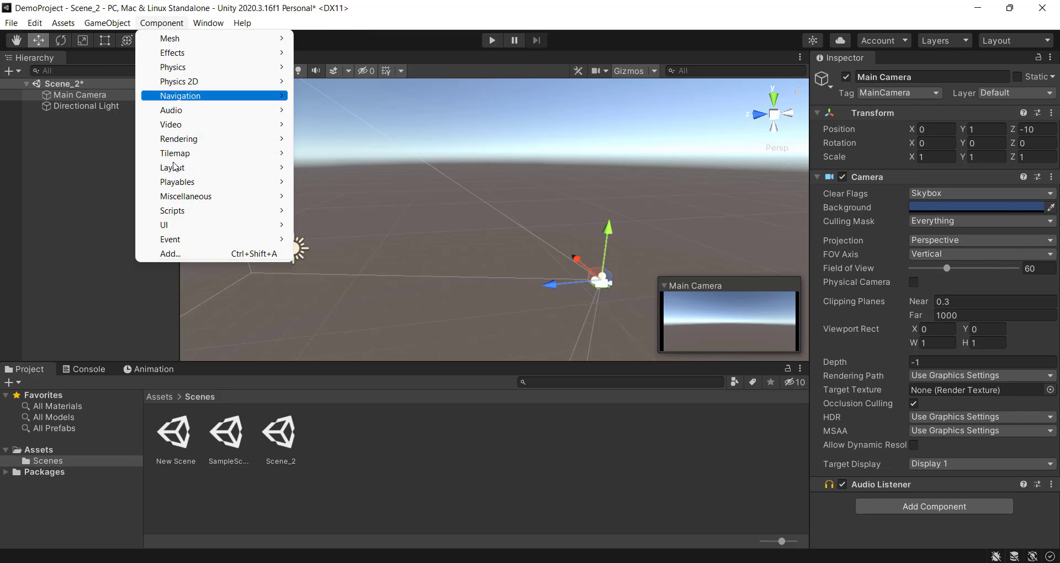
mouse_move(243, 38)
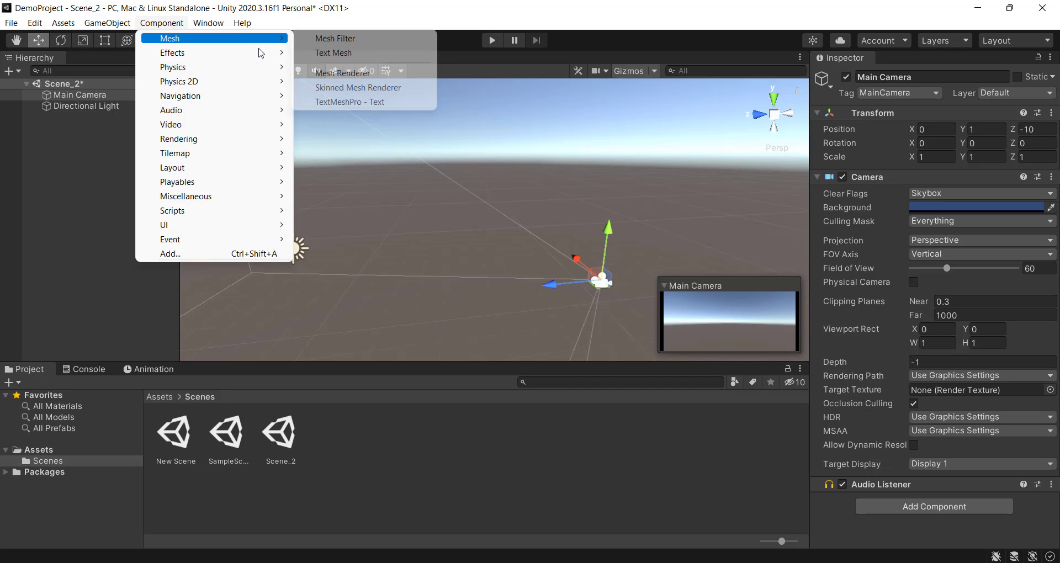
Step: Open the Lighting settings window, dock it beside the Scene and Game views, and return to the Scene view
left_click(220, 27)
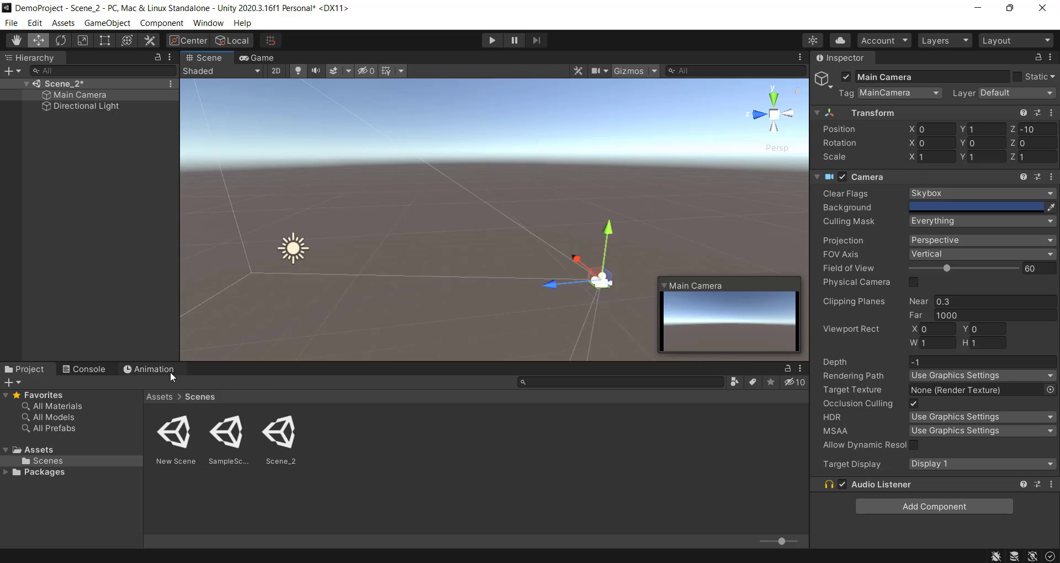
left_click(225, 24)
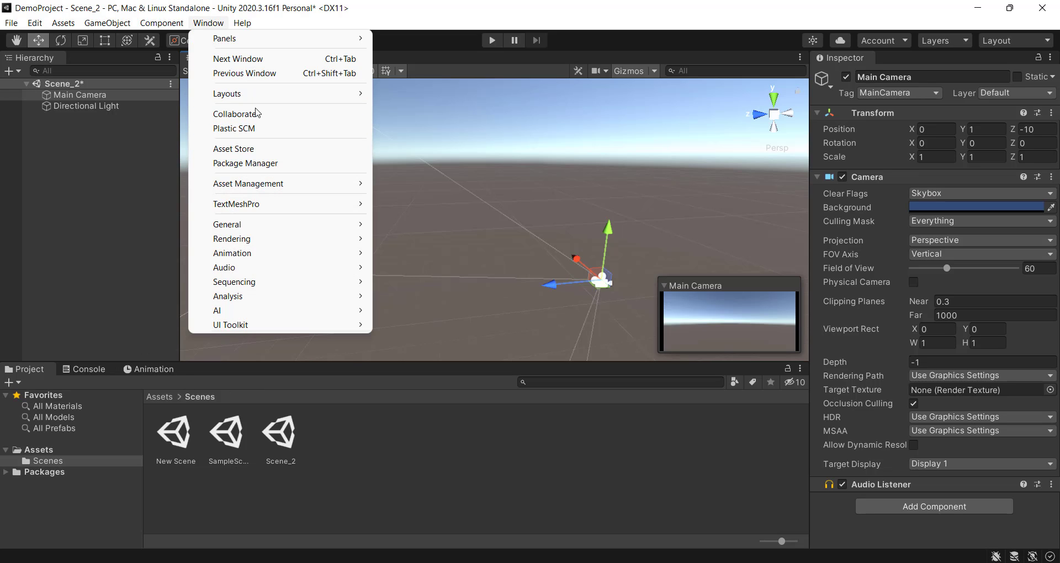
mouse_move(274, 239)
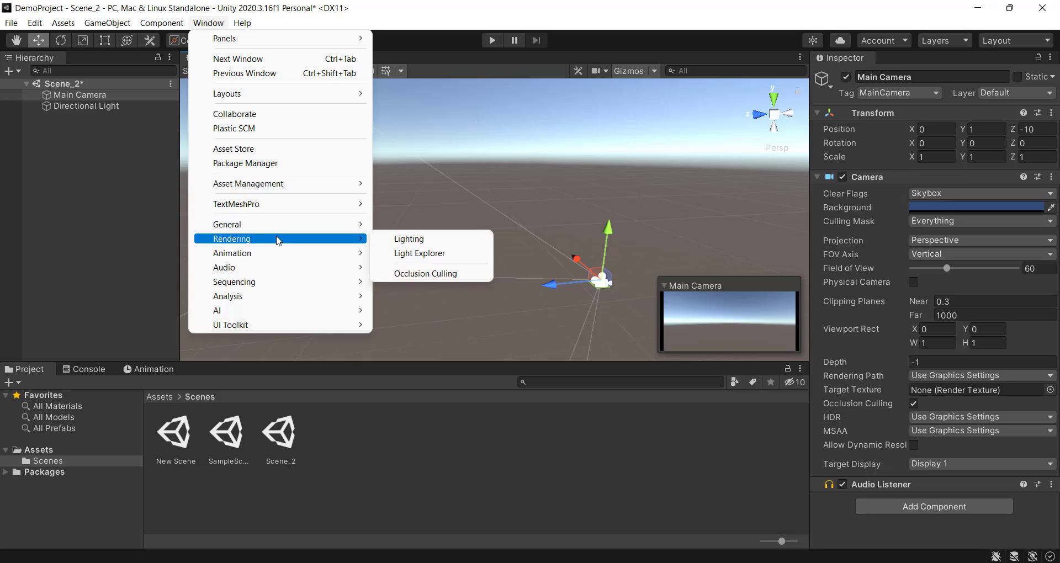
left_click(422, 239)
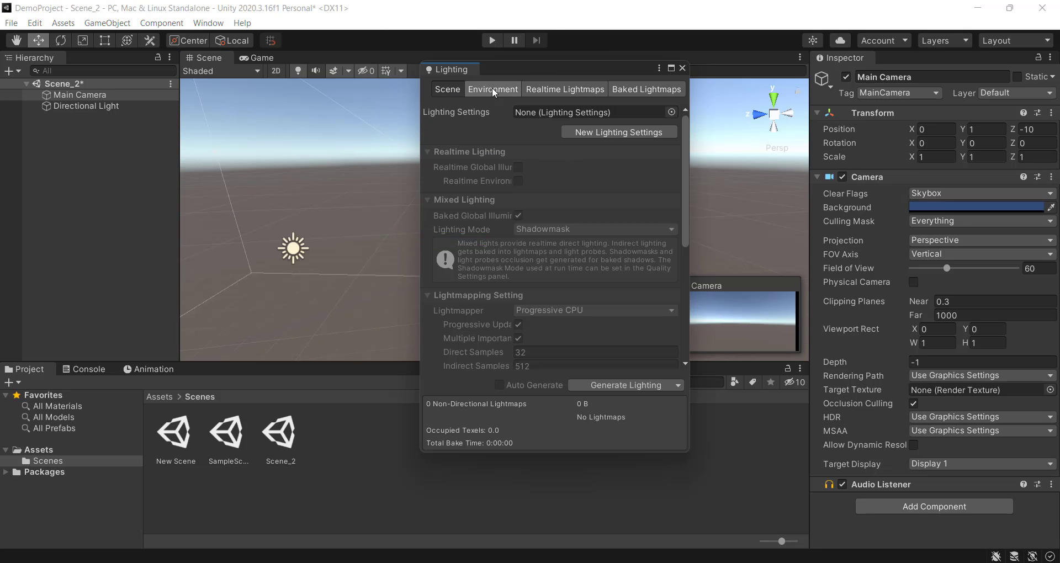
left_click_drag(455, 72, 331, 57)
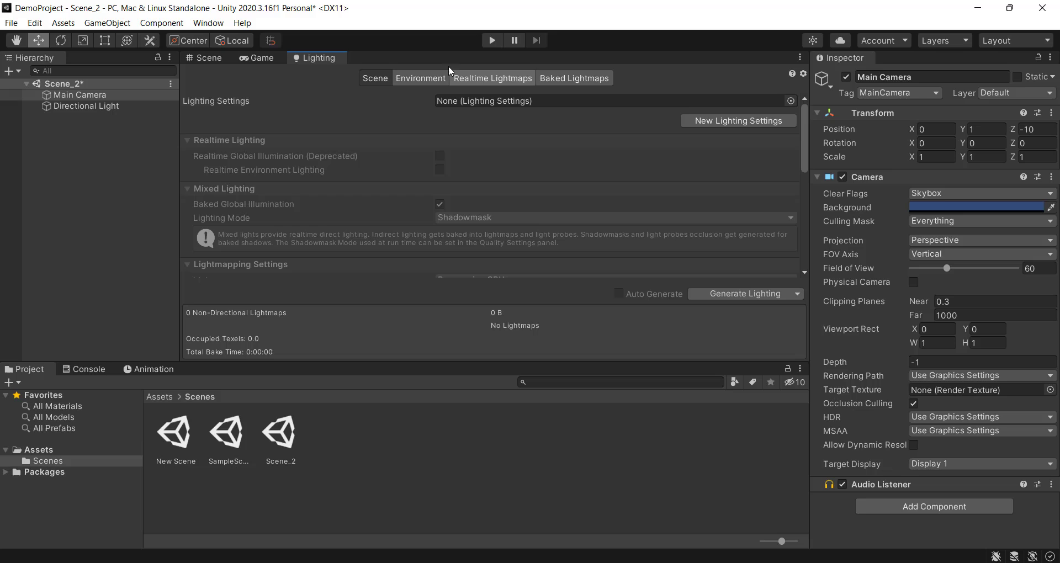
left_click(216, 58)
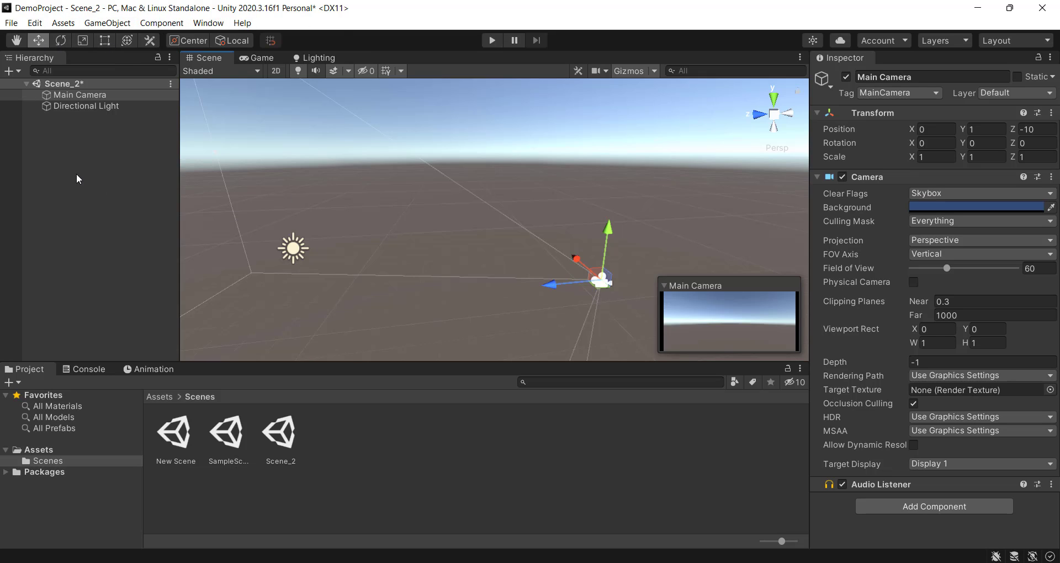
Step: Examine the commands for creating and importing assets and packages, and clear the Main Camera selection
left_click(63, 23)
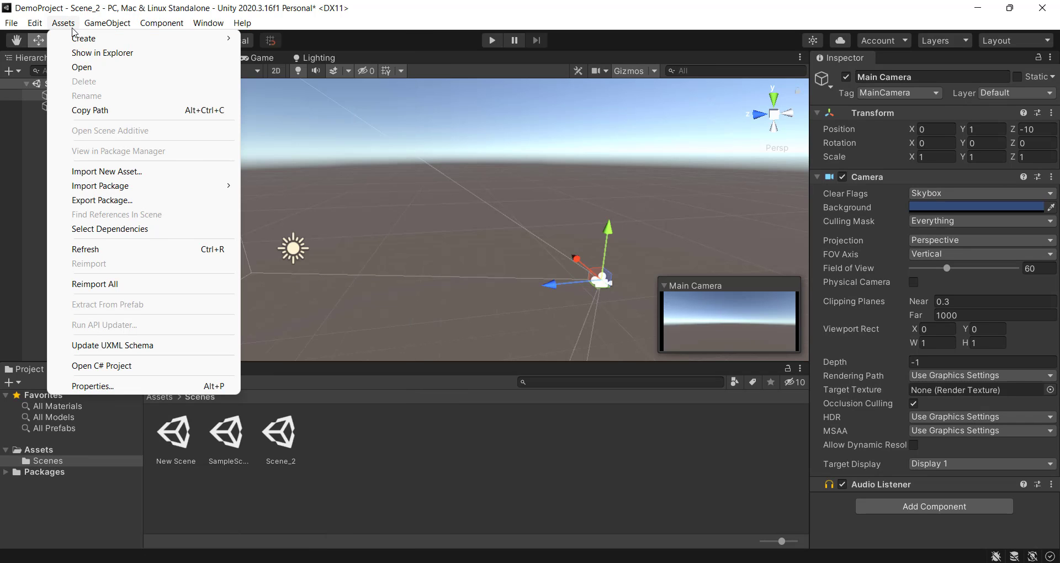
mouse_move(83, 39)
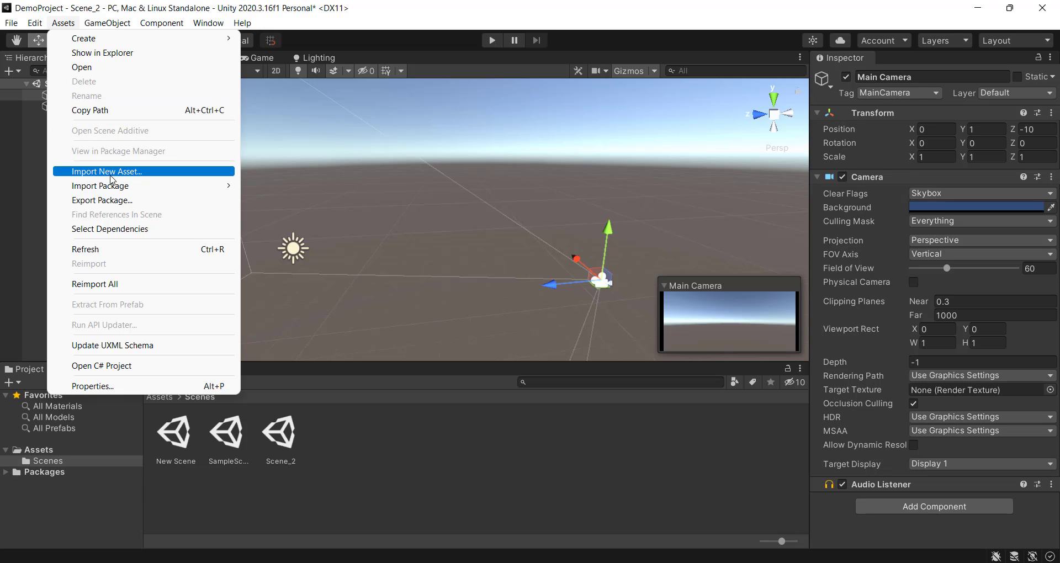
mouse_move(109, 187)
mouse_move(191, 185)
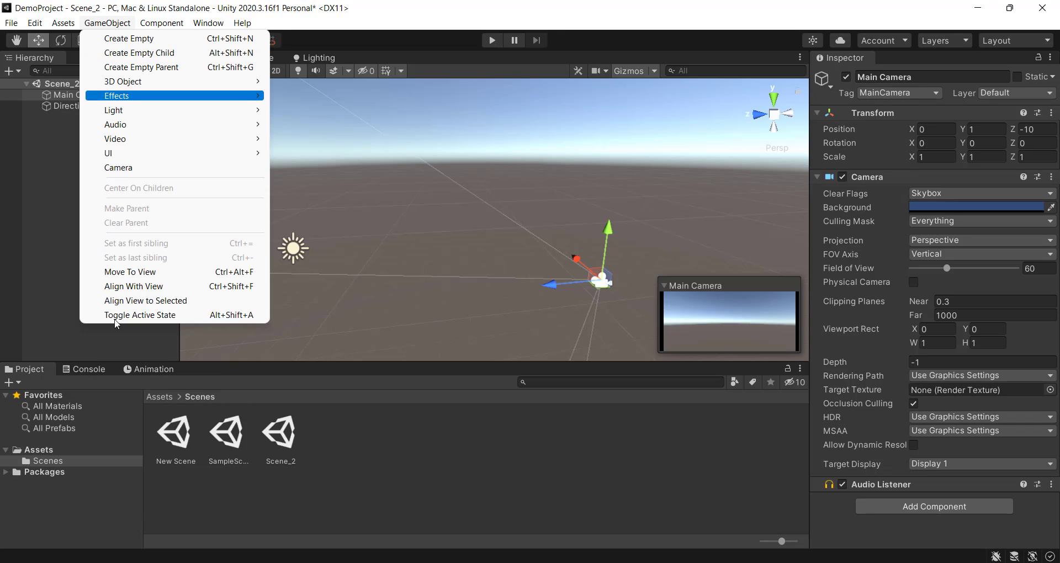
left_click(27, 253)
left_click(373, 418)
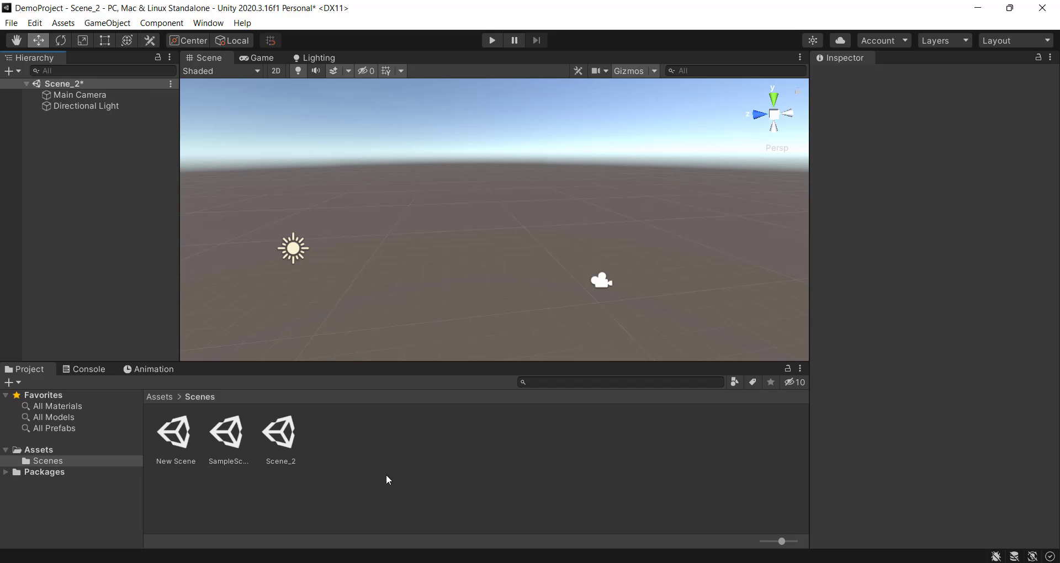
Step: Switch to File Explorer and open the 2D game art' folder on New Volume (E:)
key("alt+Tab")
left_click(504, 243)
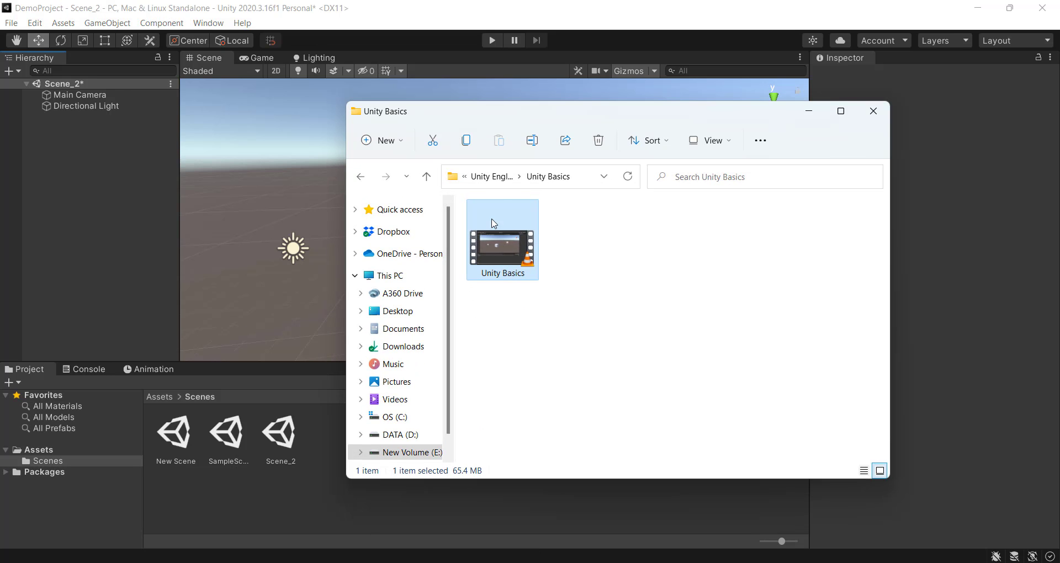
left_click(497, 177)
left_click(402, 279)
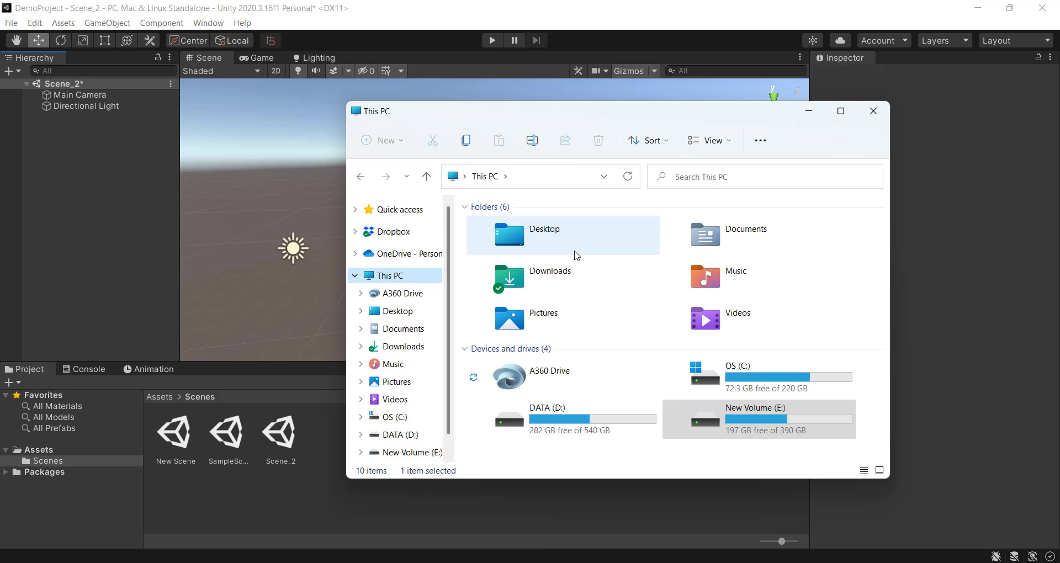
double_click(757, 430)
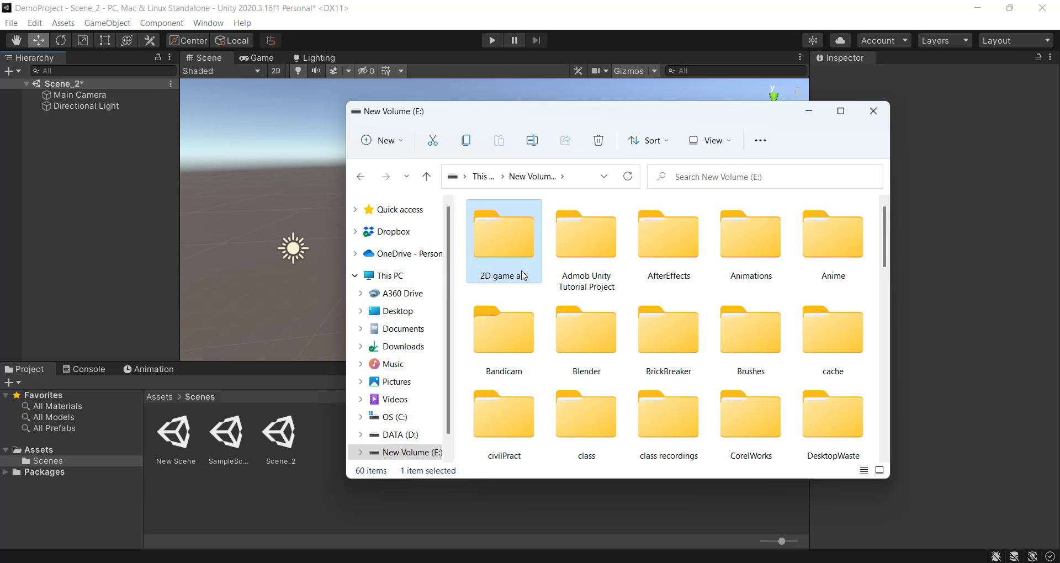
double_click(505, 240)
Step: Import the Leftbutton image from the 2D game art' folder into the project's Scenes folder
scroll(665, 326, "down", 5)
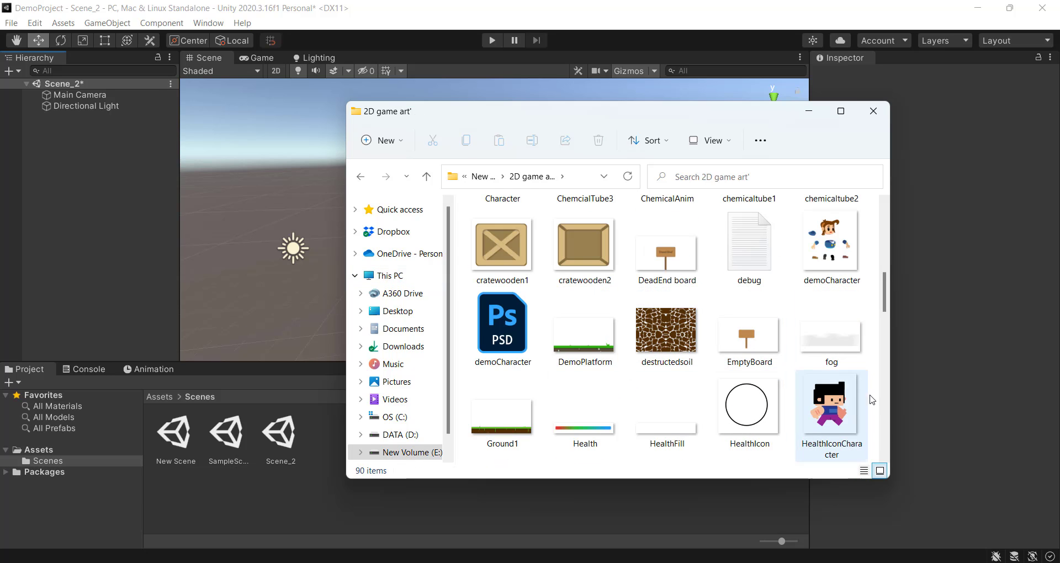
scroll(720, 309, "down", 2)
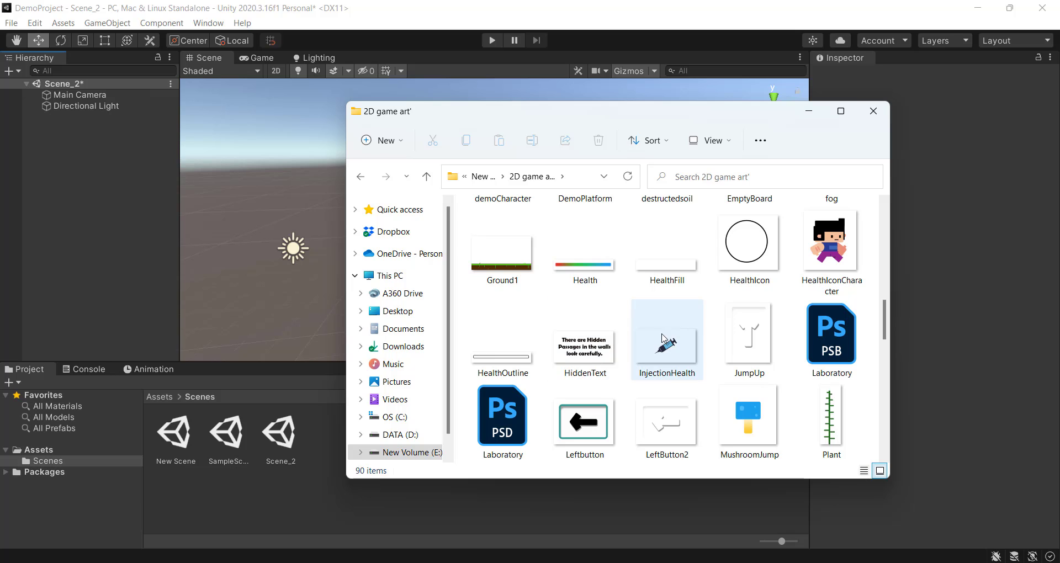
scroll(673, 348, "down", 2)
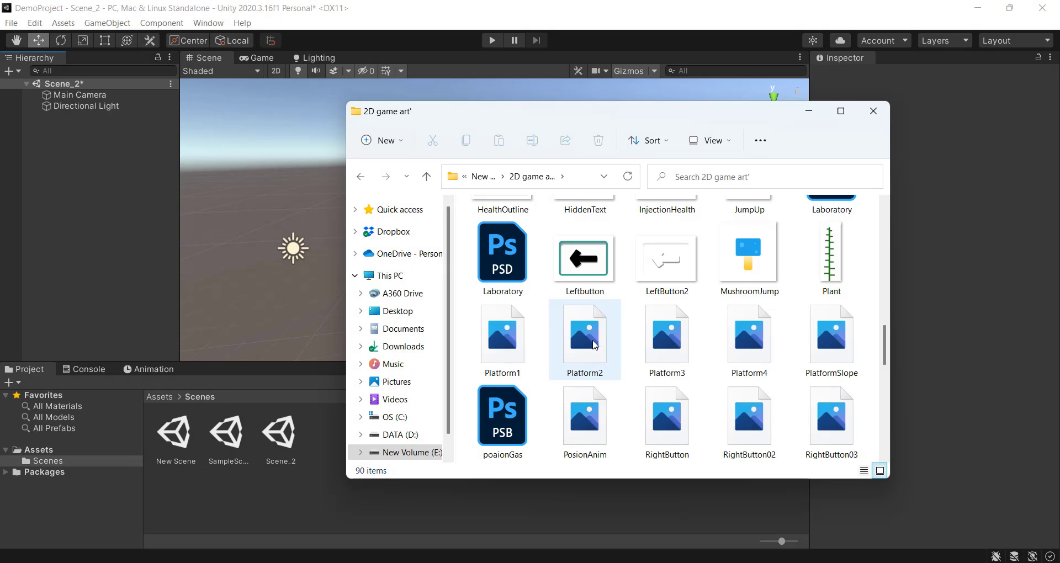
left_click_drag(577, 266, 253, 486)
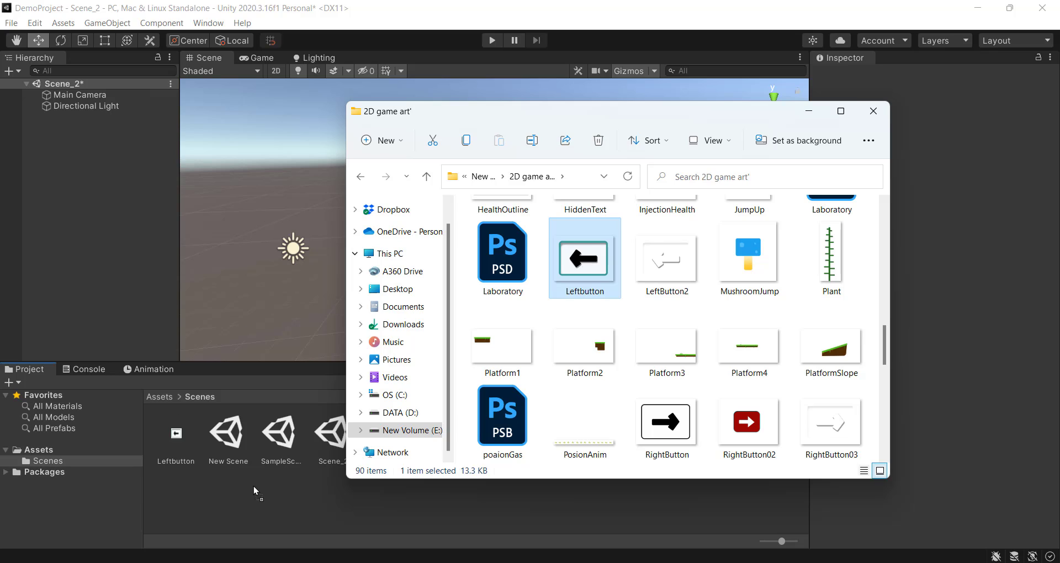
Step: Minimize File Explorer and delete the Leftbutton image from the project's Scenes folder
left_click(809, 111)
left_click(177, 442)
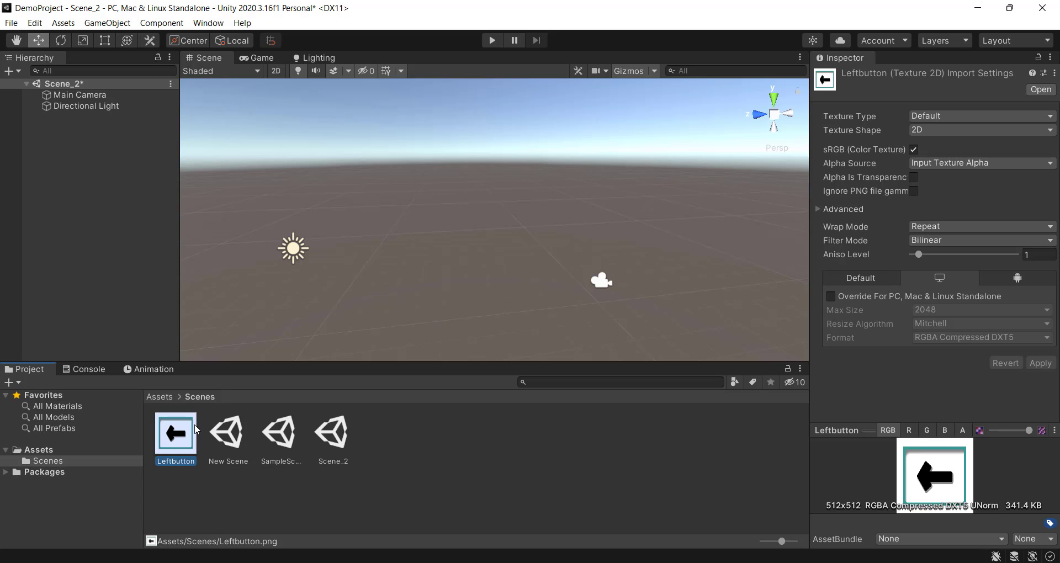
key("Delete")
left_click(564, 311)
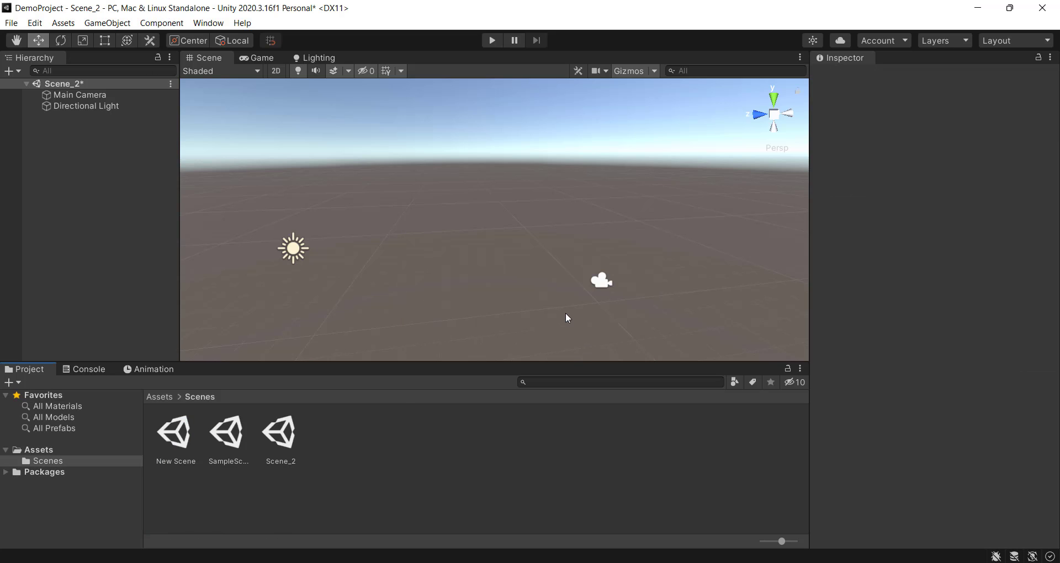
Step: Import the AttackUI image from the 2D game art' folder as a new asset
left_click(75, 25)
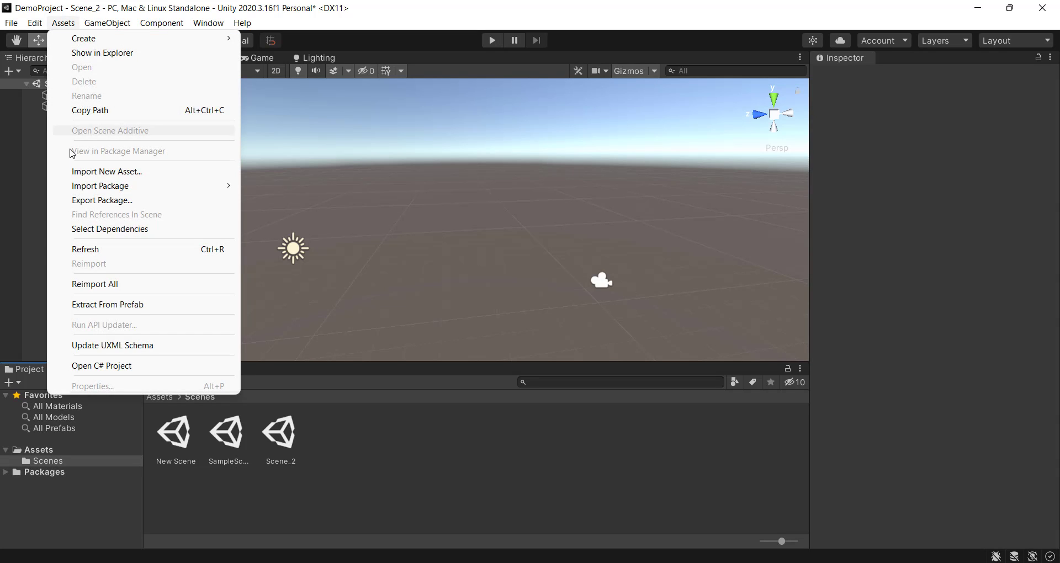
left_click(80, 169)
left_click(465, 245)
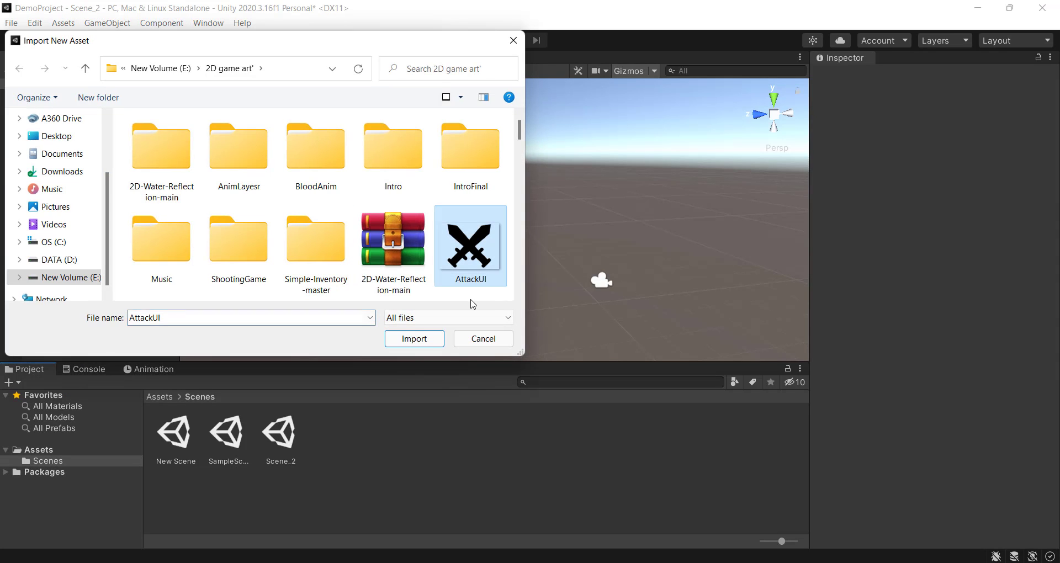
left_click(415, 339)
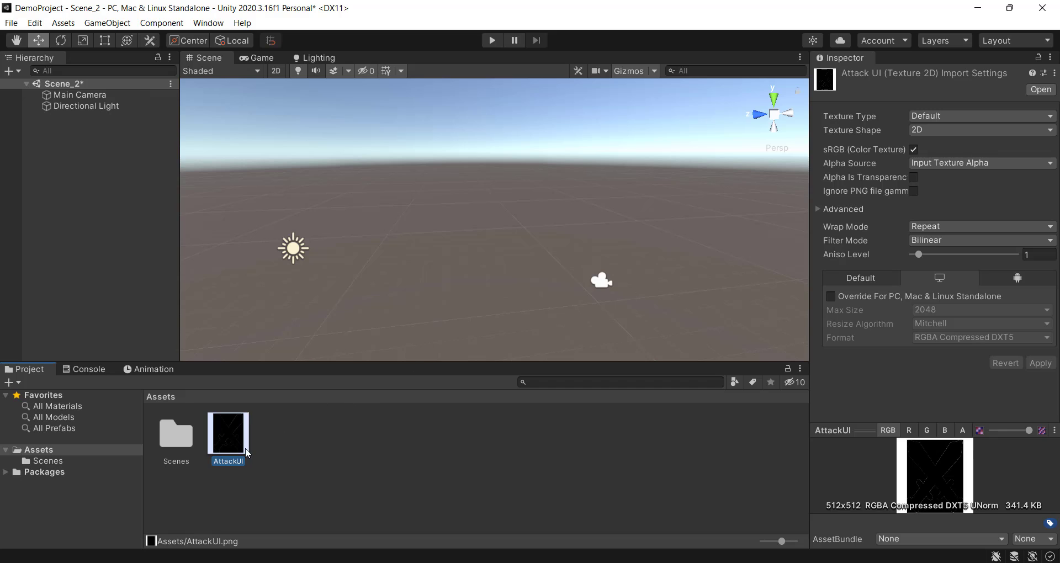
Step: Delete the AttackUI image from the Assets folder
key("Delete")
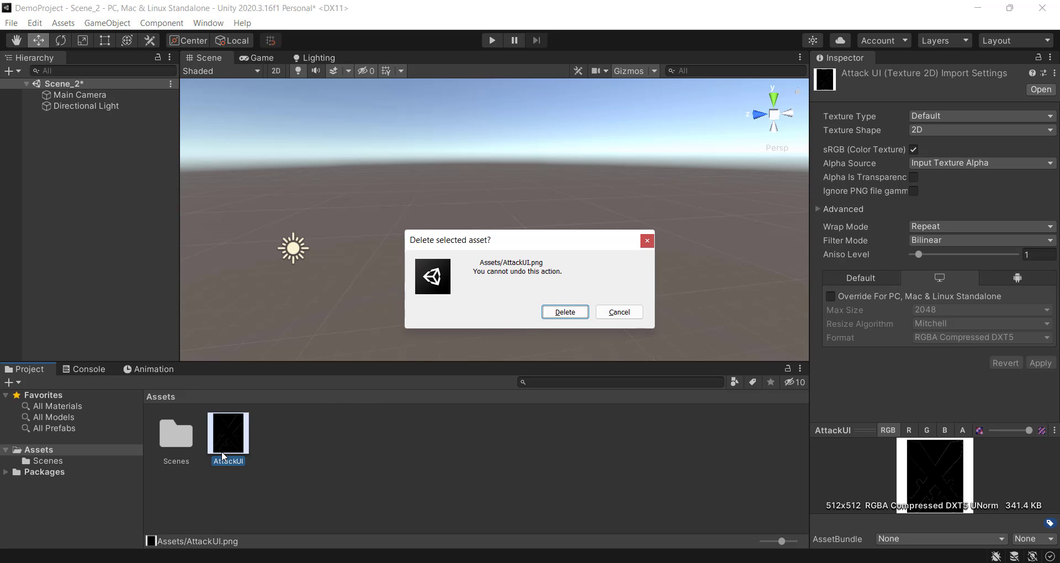
left_click(550, 313)
left_click(63, 23)
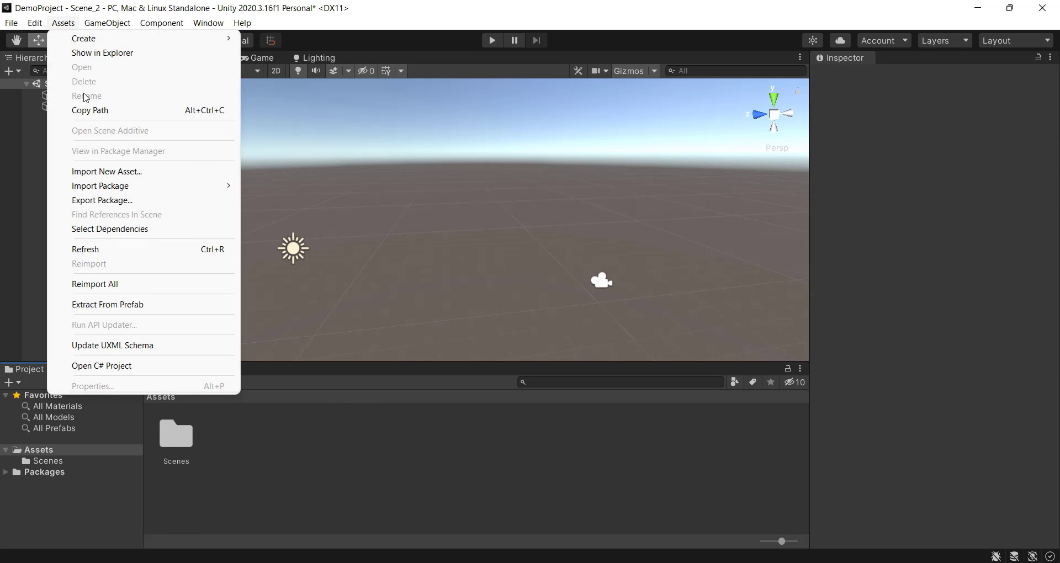
left_click(287, 189)
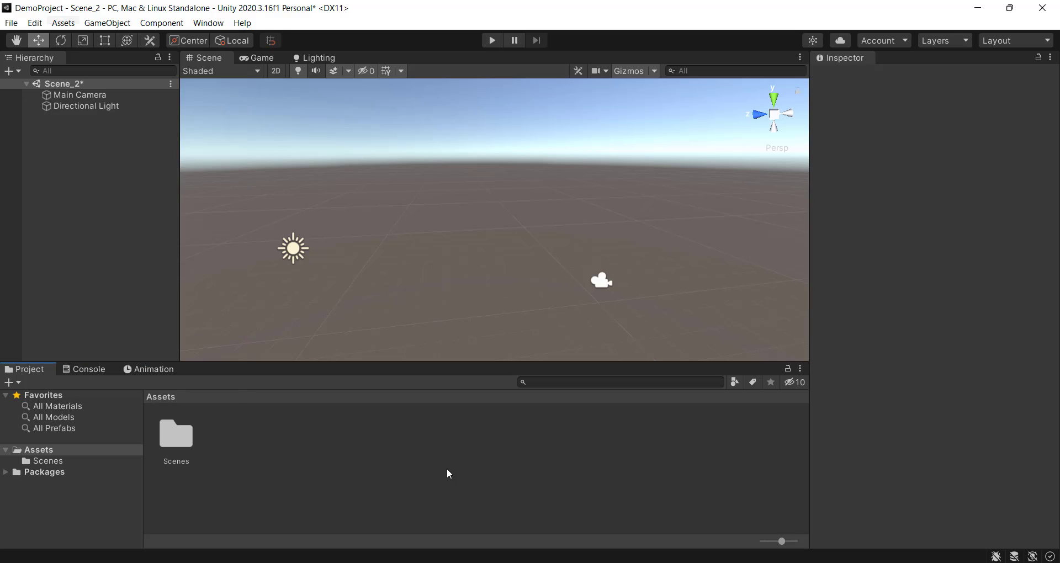
right_click(416, 447)
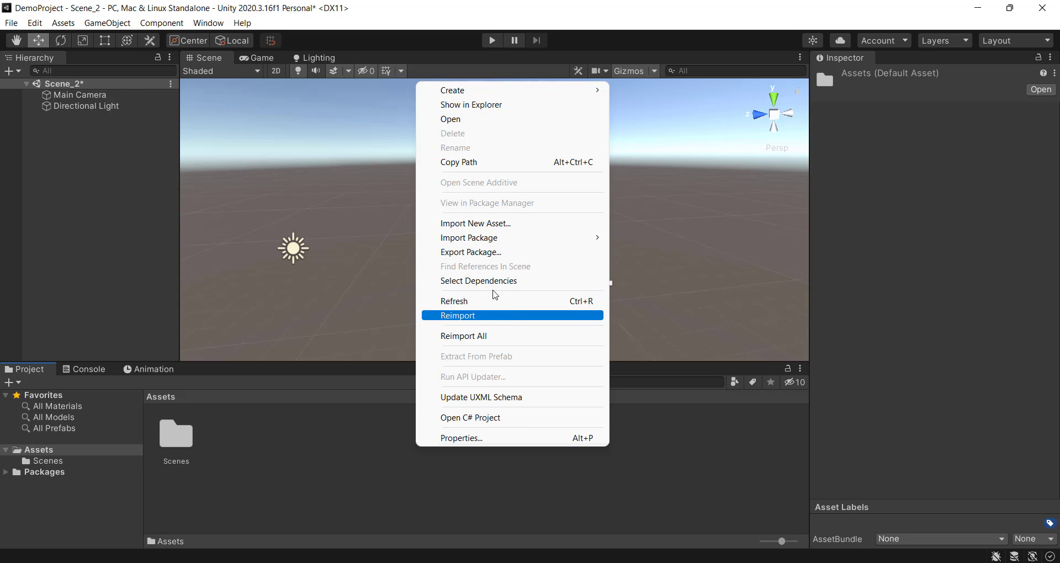
left_click(506, 226)
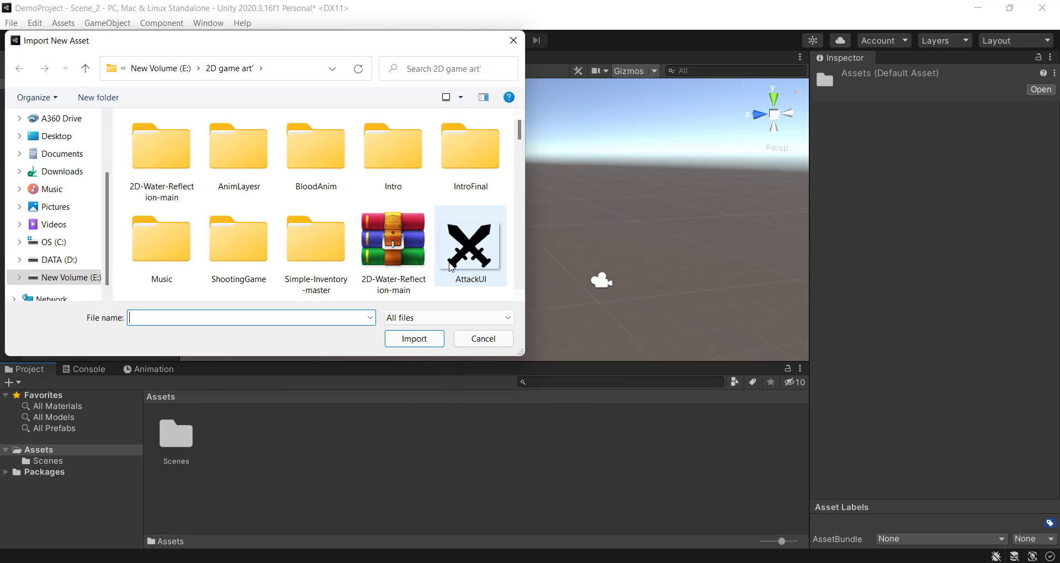
left_click(488, 343)
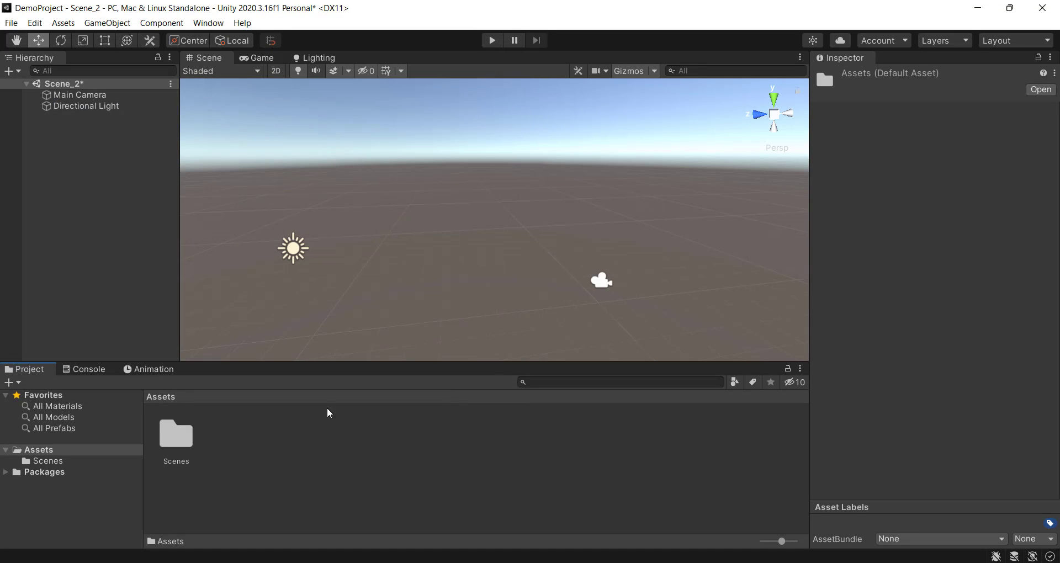
Step: Create a new folder in the Assets folder, keeping its default name
right_click(319, 454)
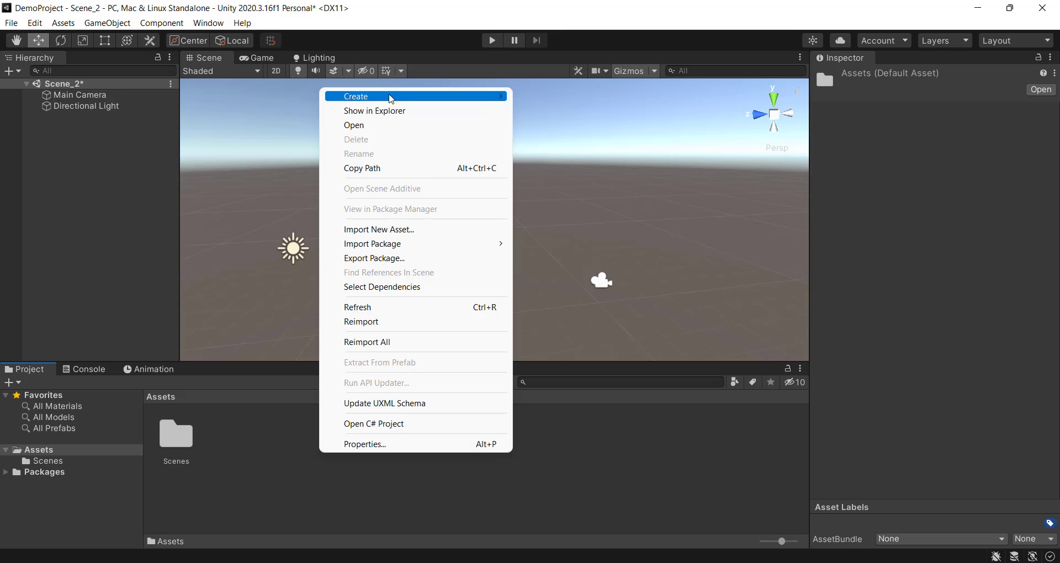
mouse_move(376, 97)
left_click(63, 23)
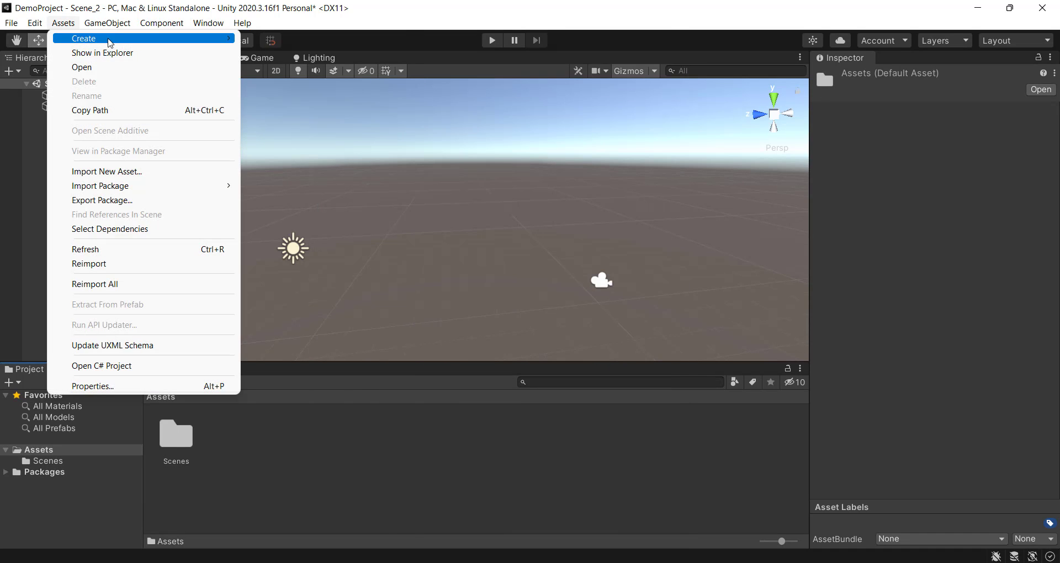
mouse_move(208, 23)
left_click(389, 456)
right_click(389, 456)
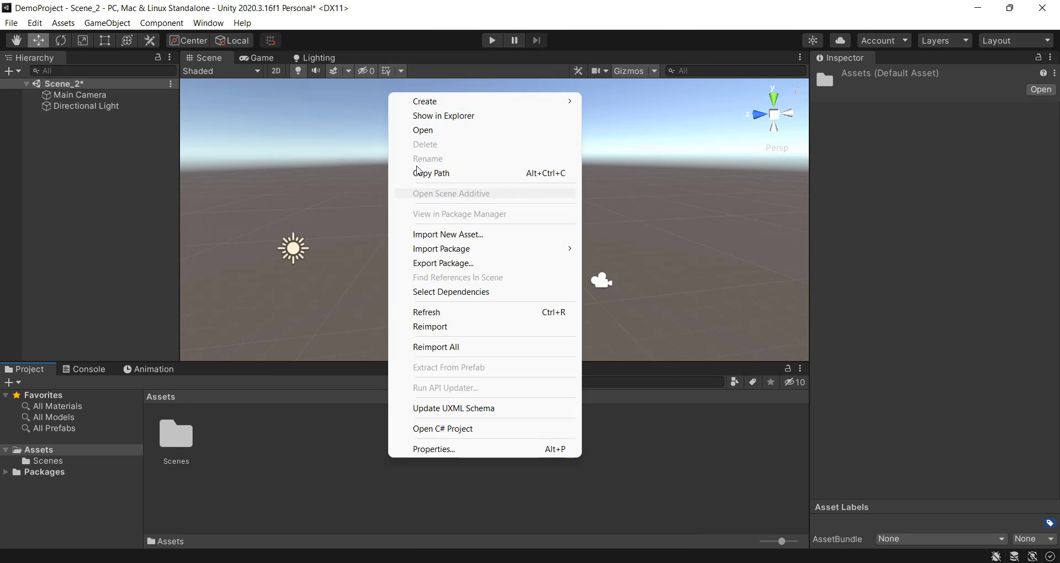
mouse_move(416, 110)
left_click(615, 53)
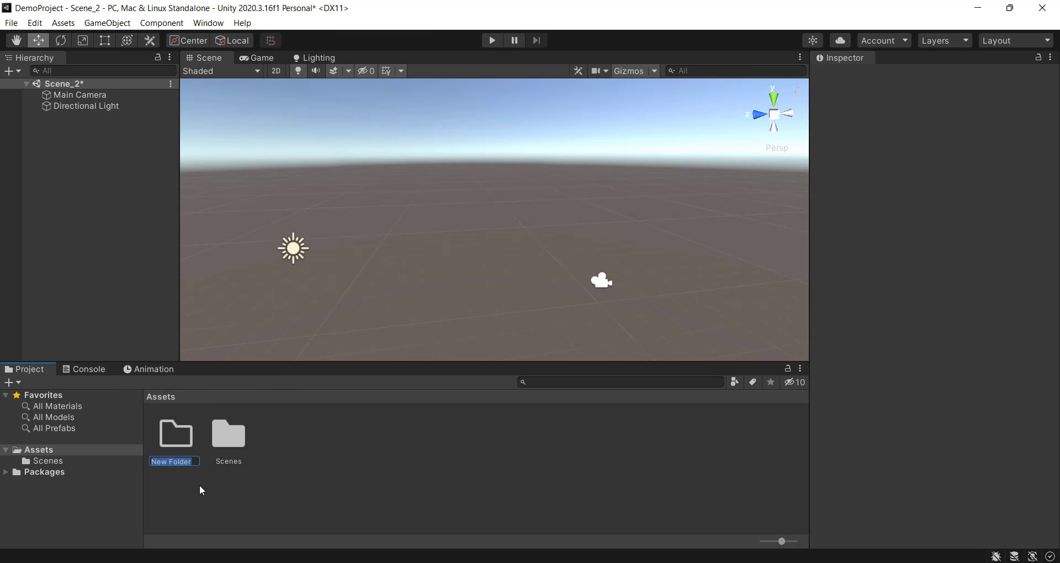
key("Return")
Step: Create a C# script in the Assets folder
left_click(341, 474)
right_click(341, 474)
mouse_move(419, 115)
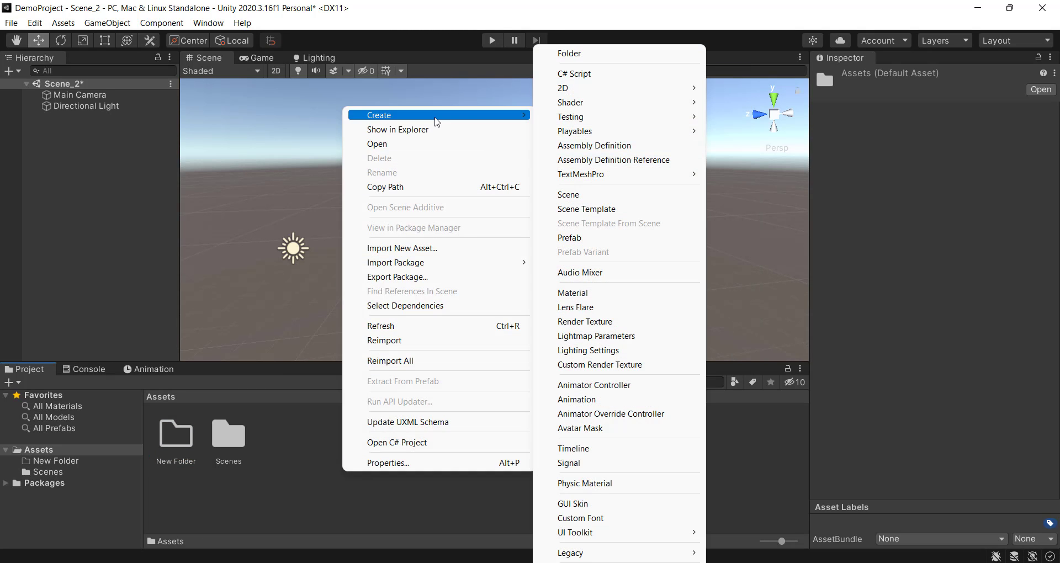
left_click(601, 75)
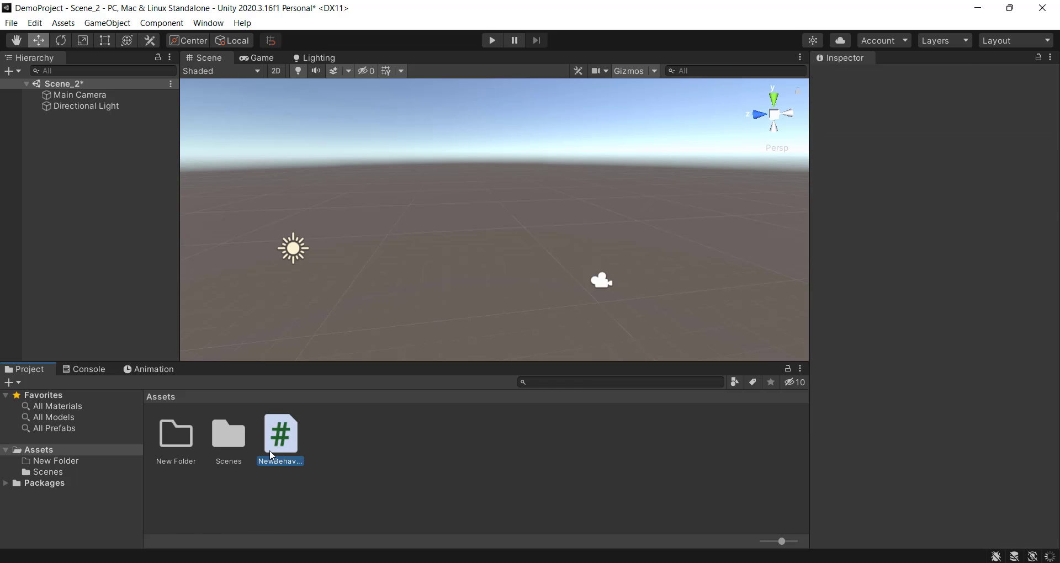
Step: Delete the new C# script from the Assets folder
key("Delete")
left_click(568, 310)
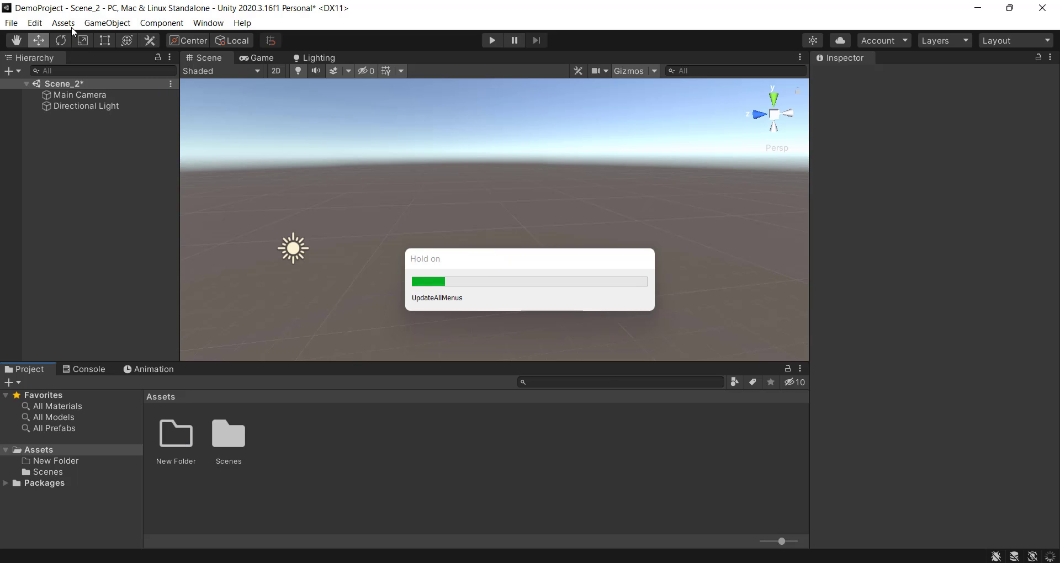
Step: Delete the empty New Folder from the Assets folder
right_click(418, 465)
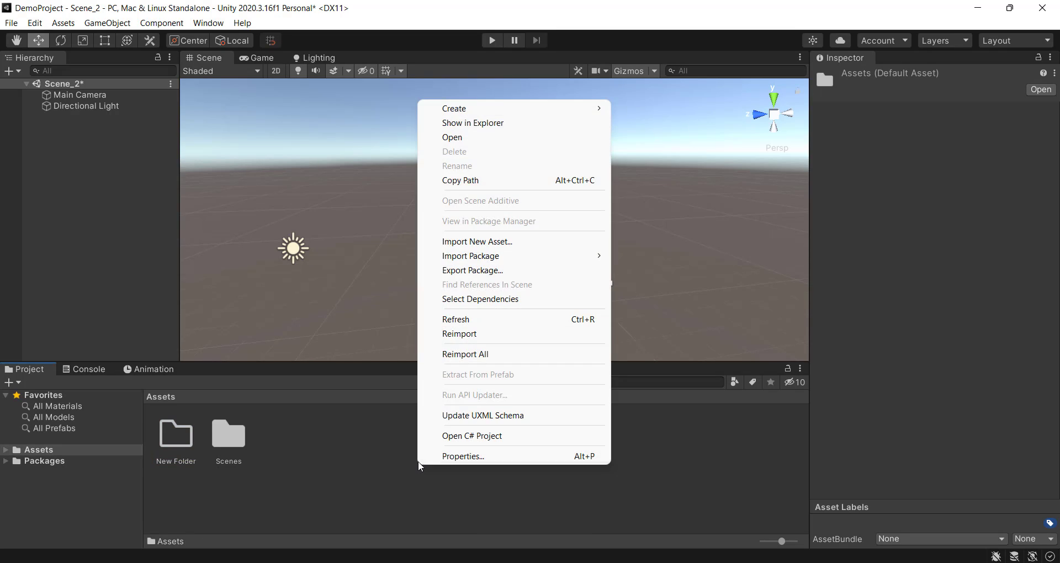
left_click(331, 447)
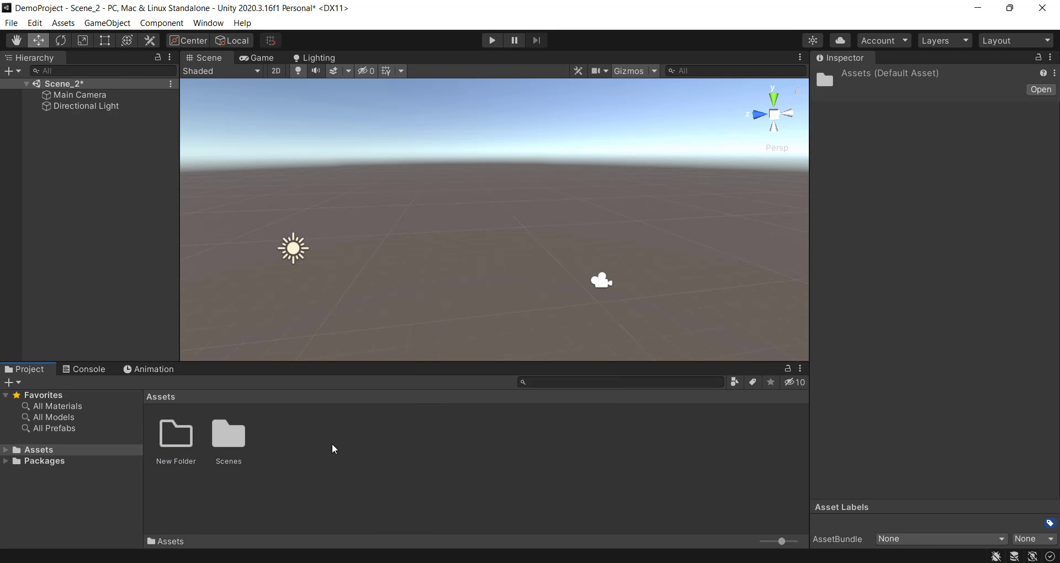
left_click(167, 436)
key("Delete")
left_click(557, 315)
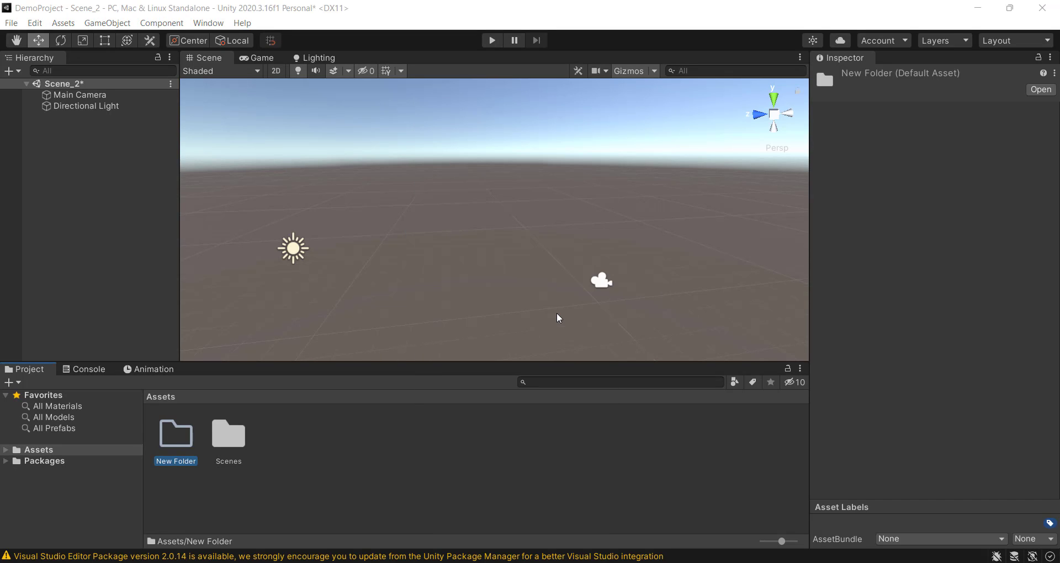
left_click(84, 369)
left_click(13, 382)
left_click(24, 369)
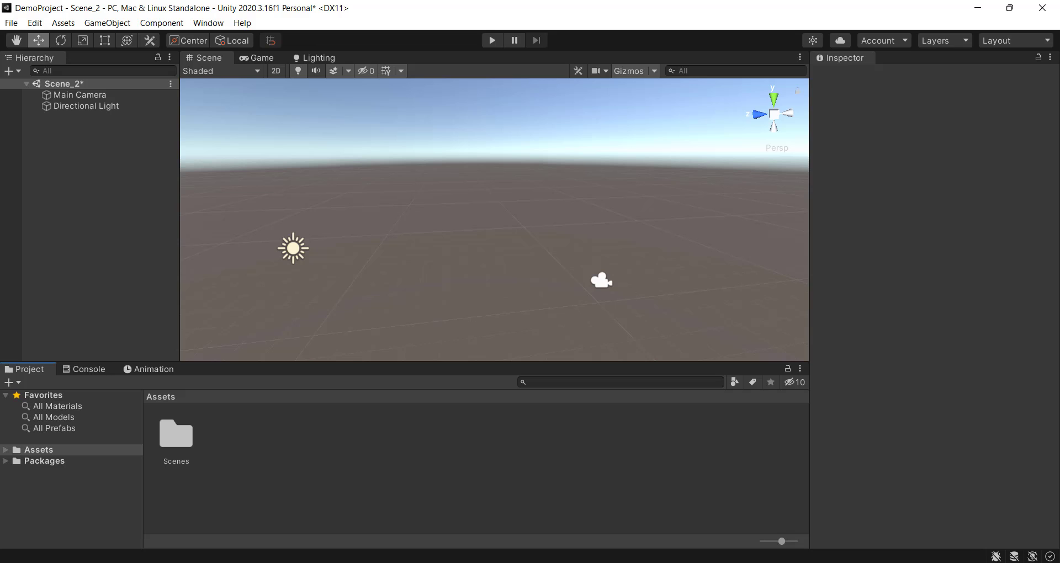
Step: Switch to File Explorer, import the RightButton image into the project's Assets folder, and return to Unity
key("alt+Tab")
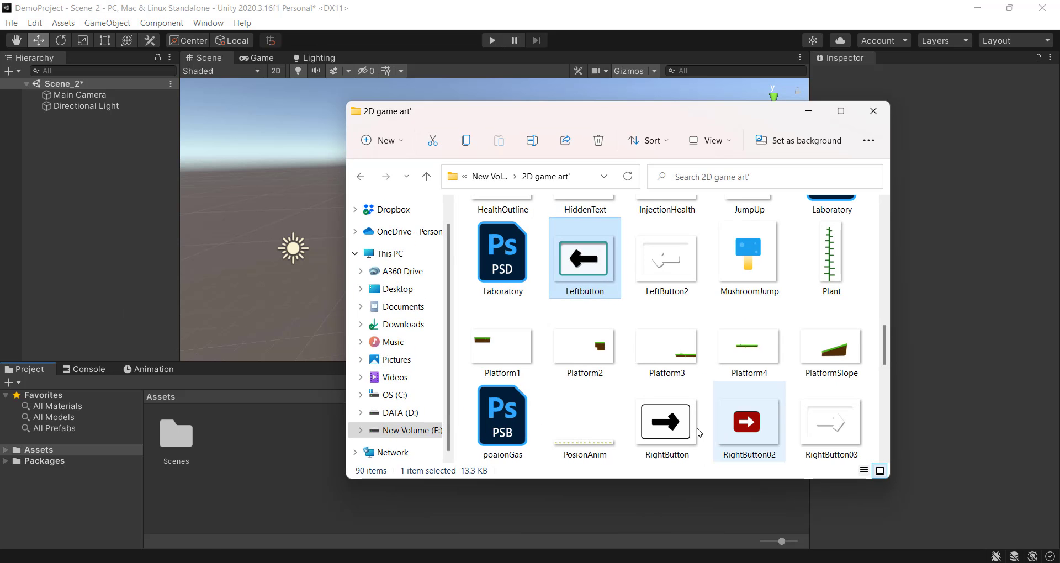
left_click(683, 455)
left_click_drag(93, 223, 252, 449)
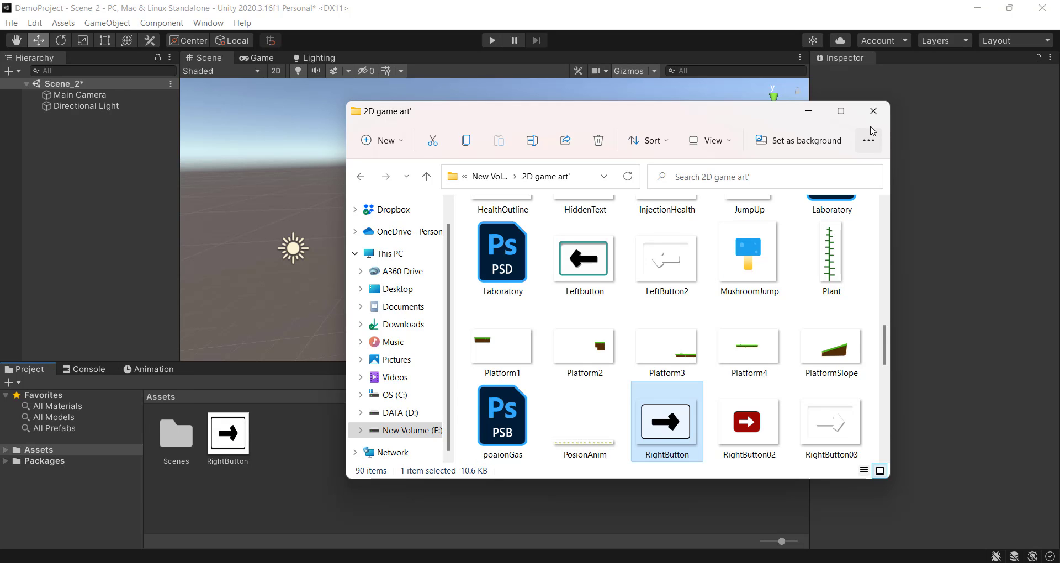
left_click(205, 375)
Step: Delete the RightButton image from the Assets folder
left_click(228, 433)
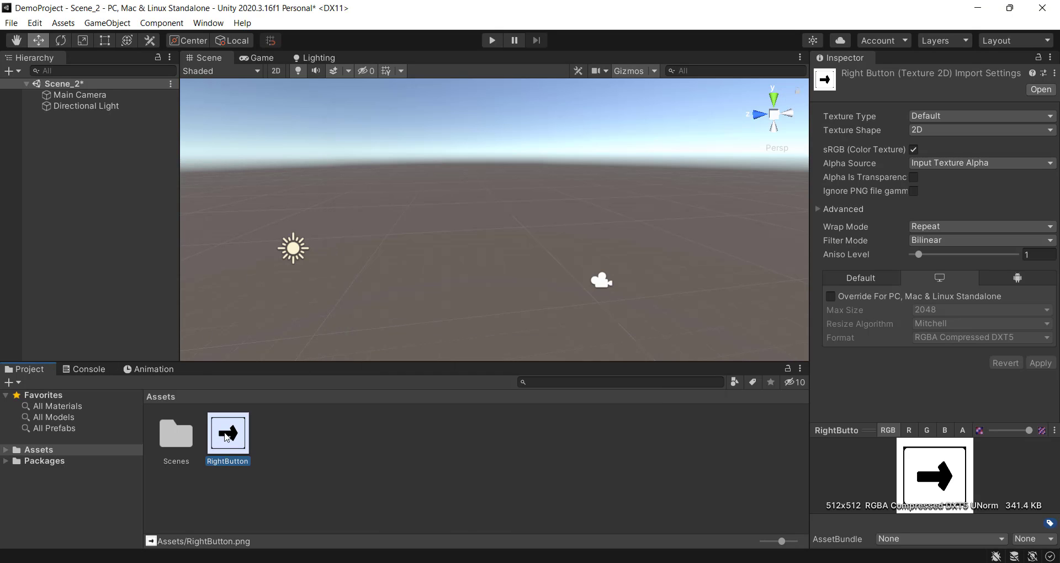
key("Delete")
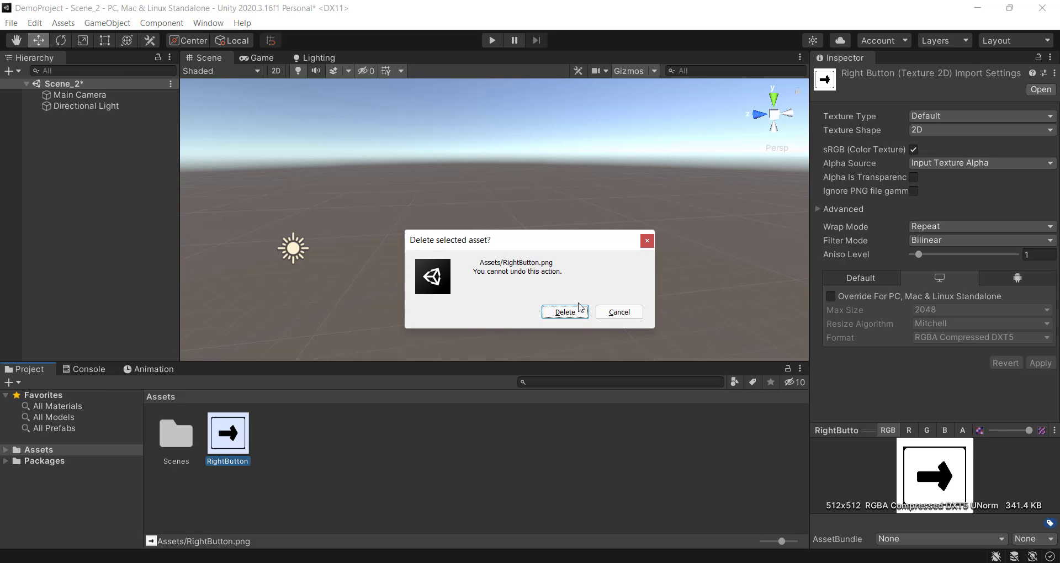
left_click(564, 312)
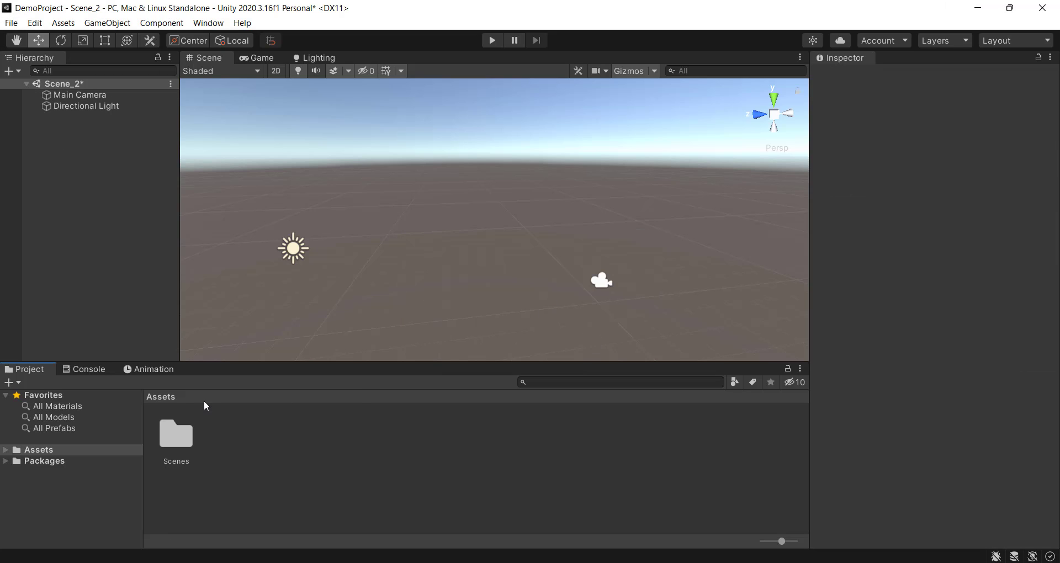
Step: View the Scene_2 asset in the Scenes folder and return to the Assets folder
double_click(192, 436)
left_click(284, 434)
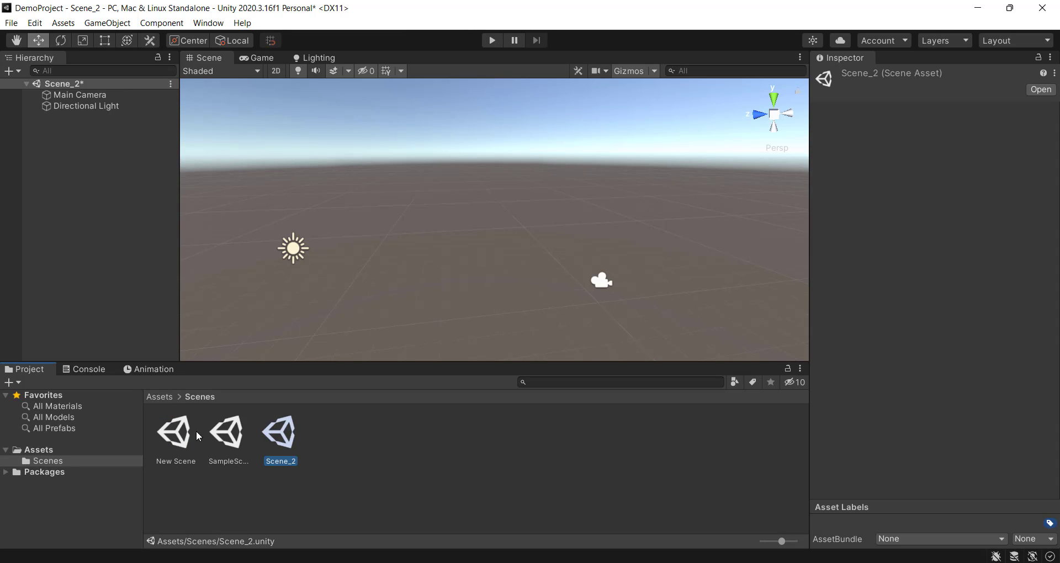
left_click(161, 397)
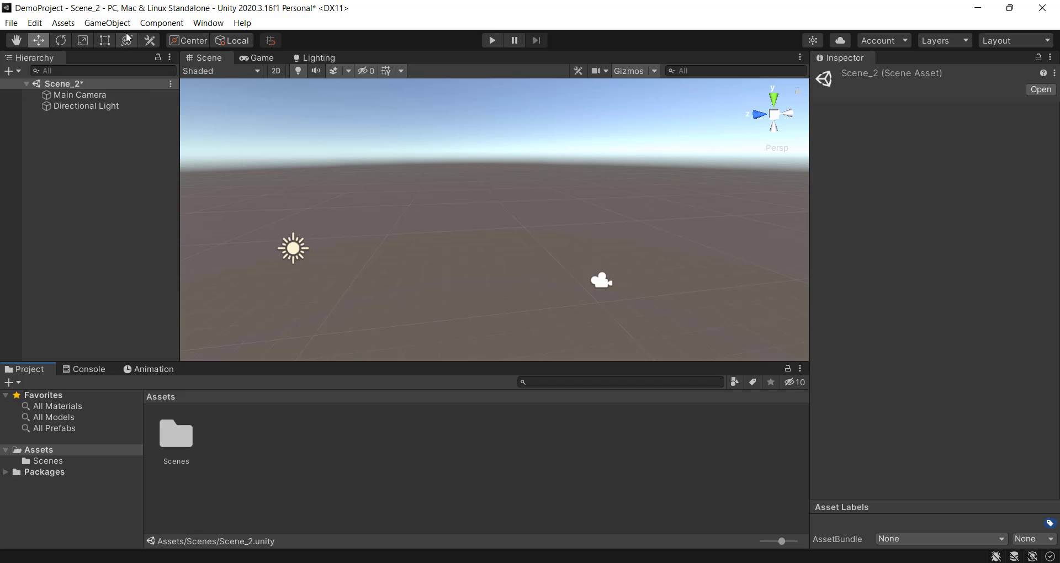
left_click(166, 23)
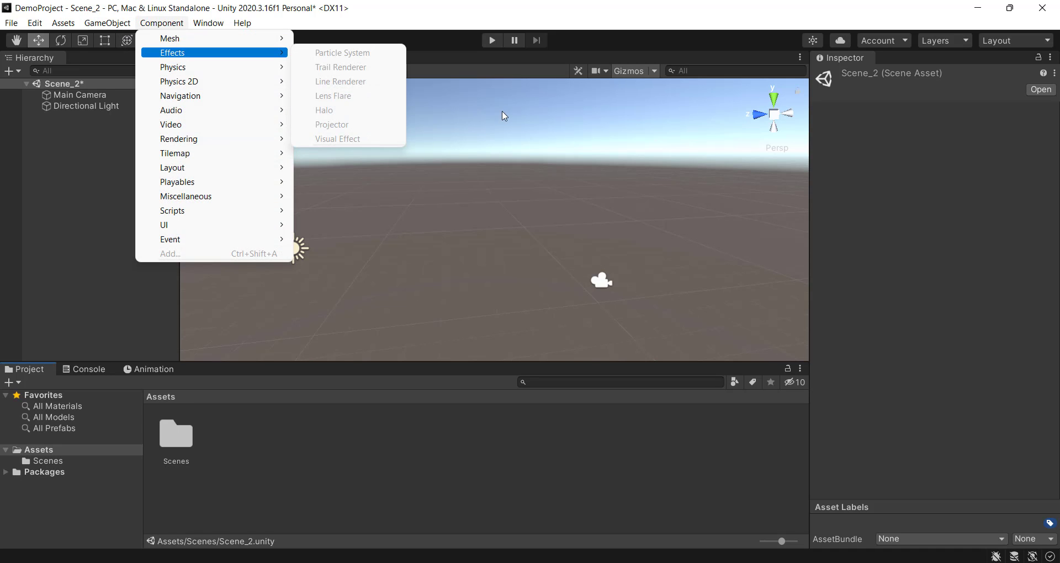
left_click(572, 6)
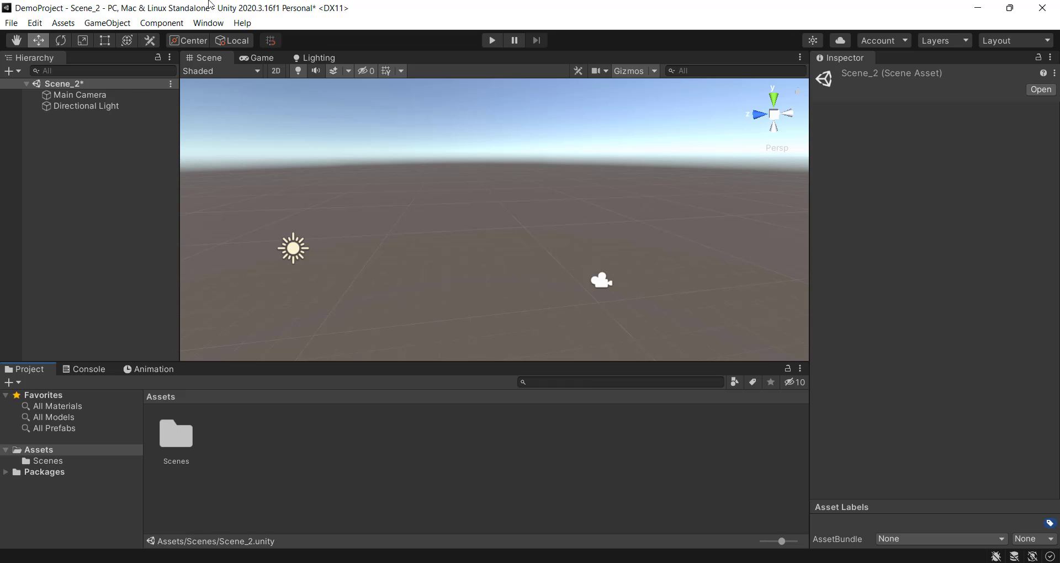
Step: Add a 3D cube to Scene_2, keeping its default name
left_click(121, 25)
mouse_move(138, 81)
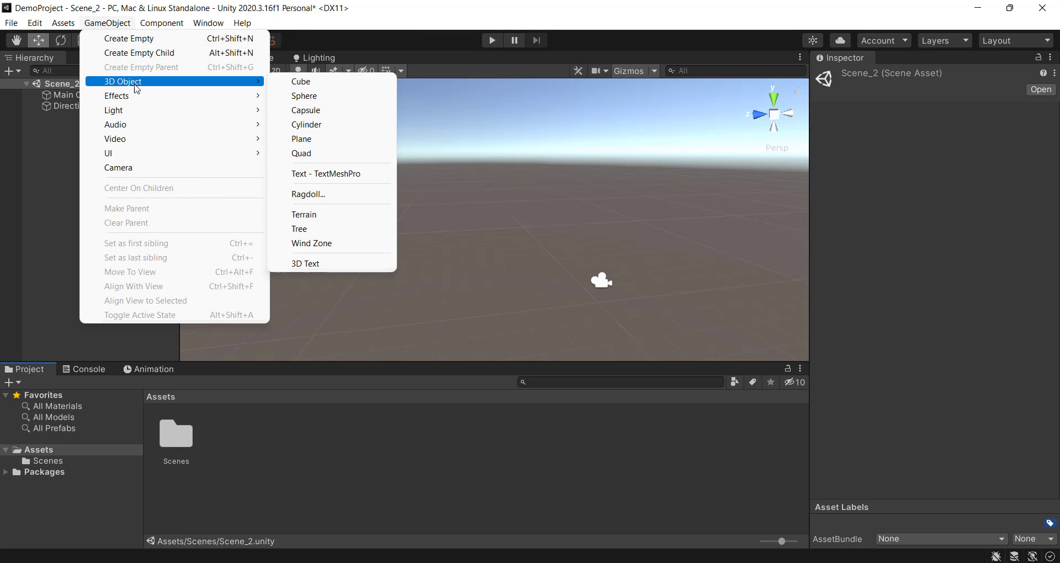
left_click(342, 83)
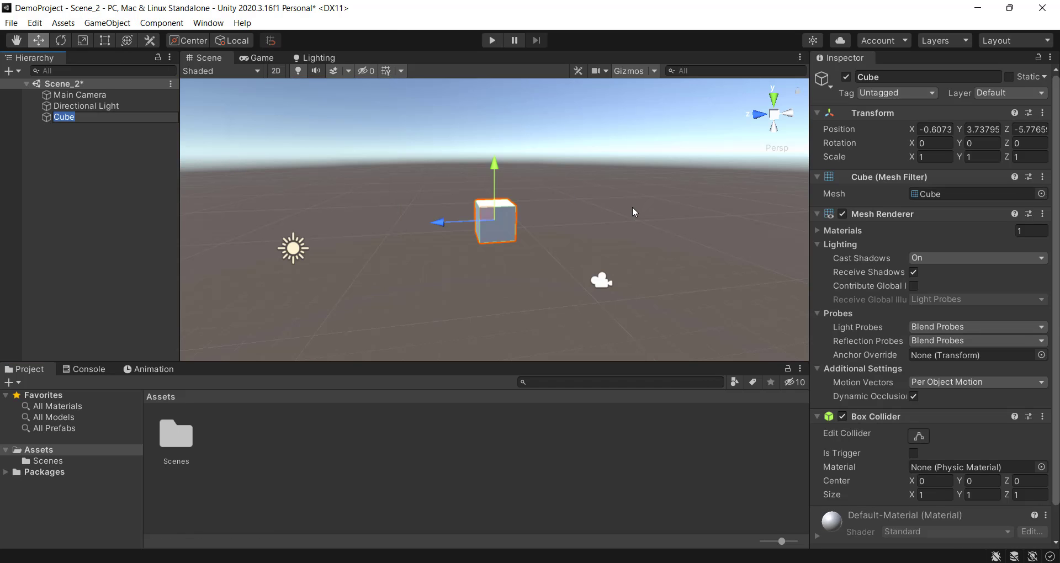
left_click(745, 226)
Step: Select the cube and collapse its Transform component
left_click(71, 118)
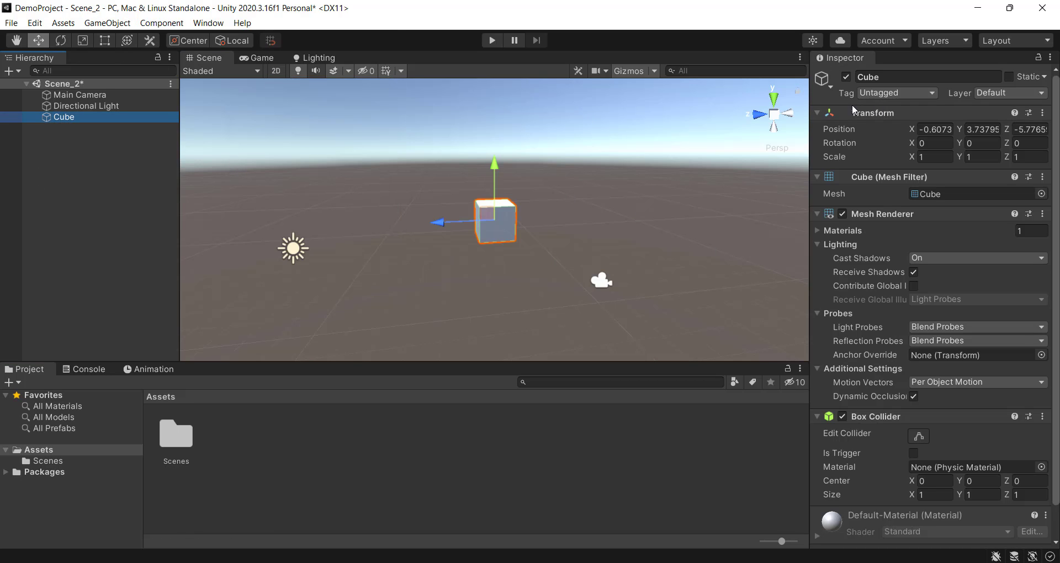
left_click(850, 115)
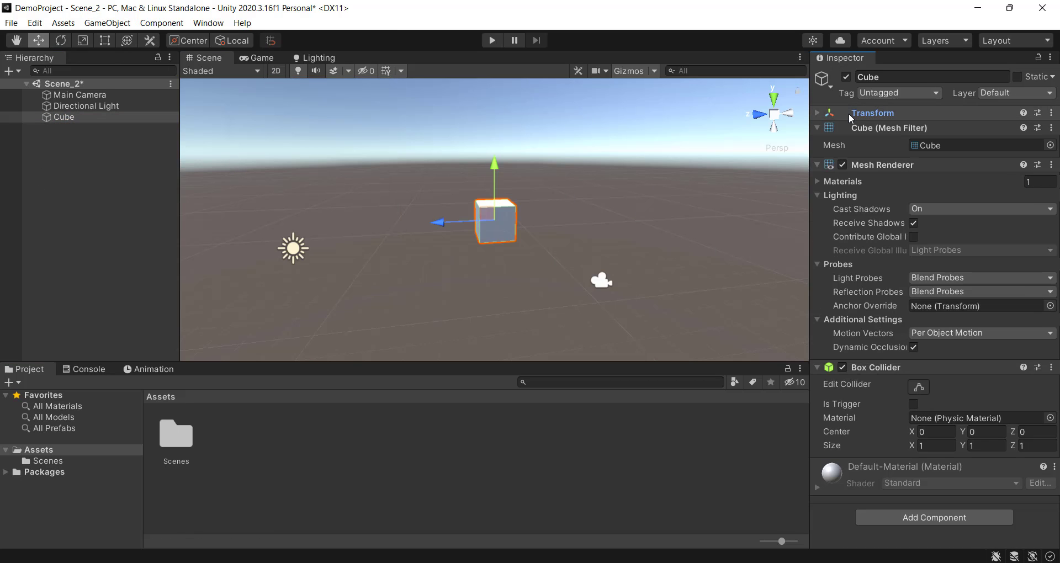
Step: Collapse the cube's Mesh Filter and Mesh Renderer, expand its Transform and Mesh Filter, and inspect the cube up close
left_click(882, 129)
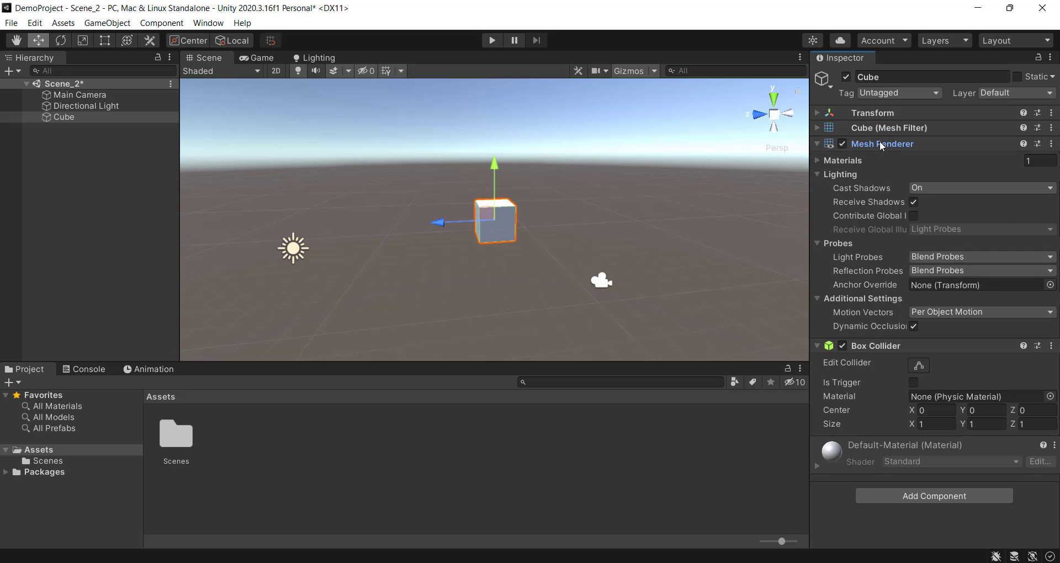
left_click(881, 144)
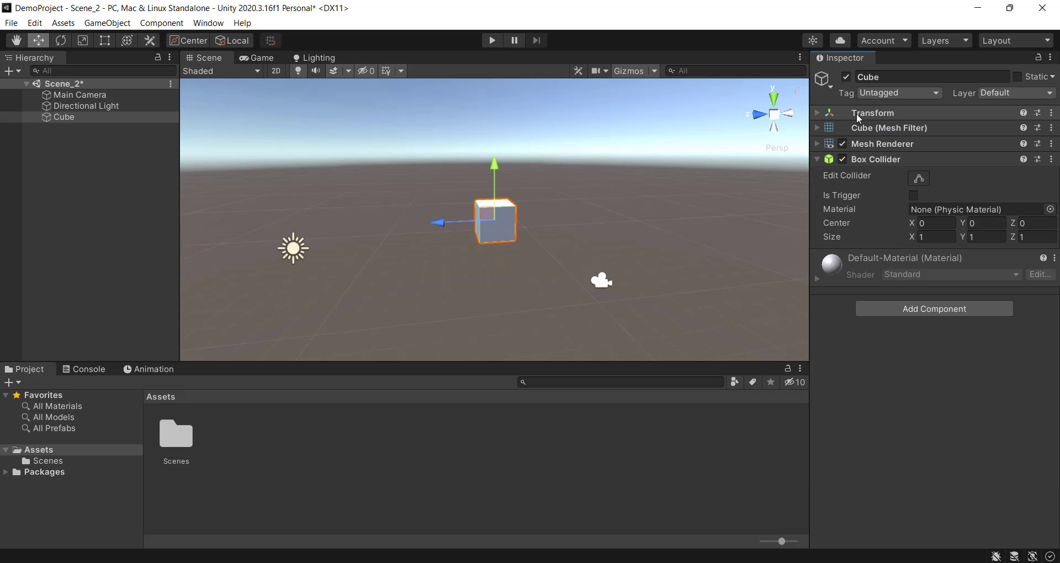
left_click(820, 114)
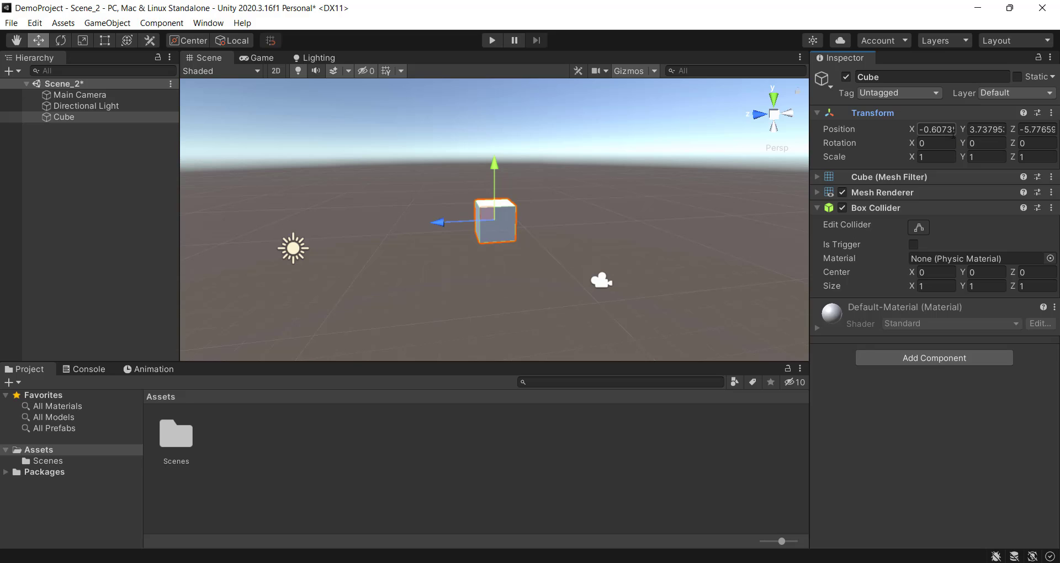
left_click(822, 178)
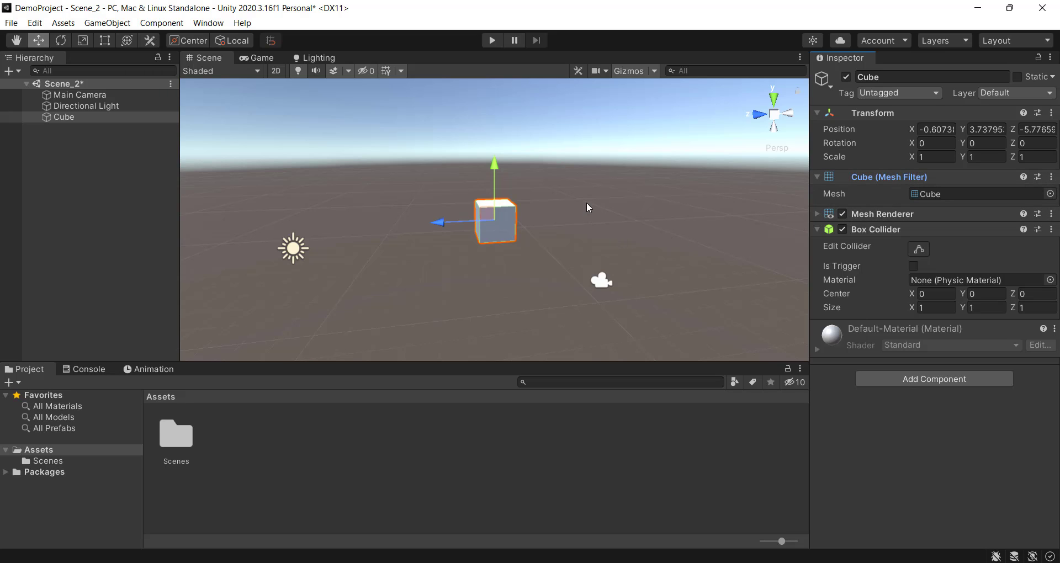
scroll(503, 214, "up", 4)
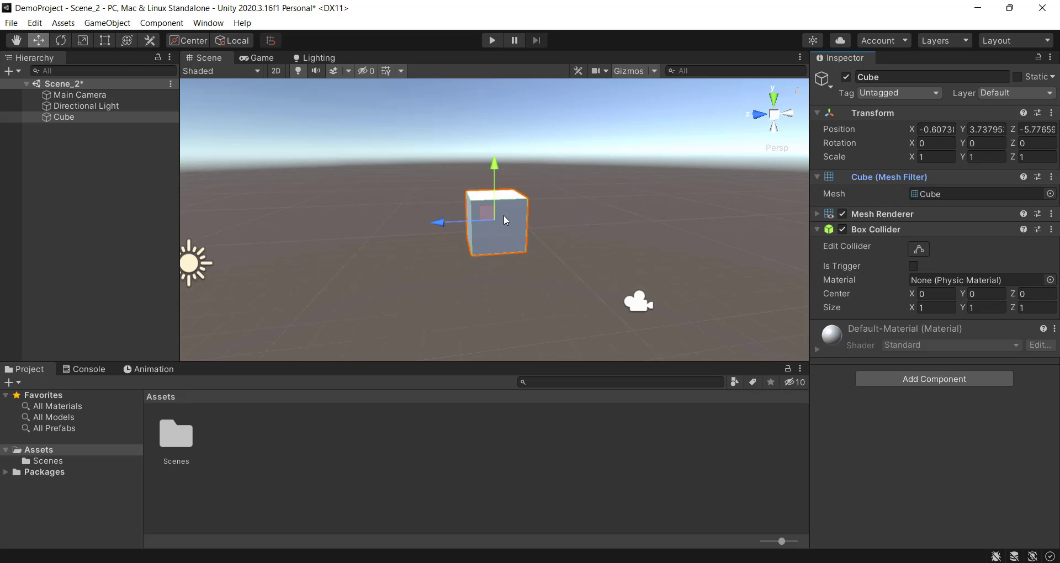
left_click_drag(549, 248, 557, 279, "alt")
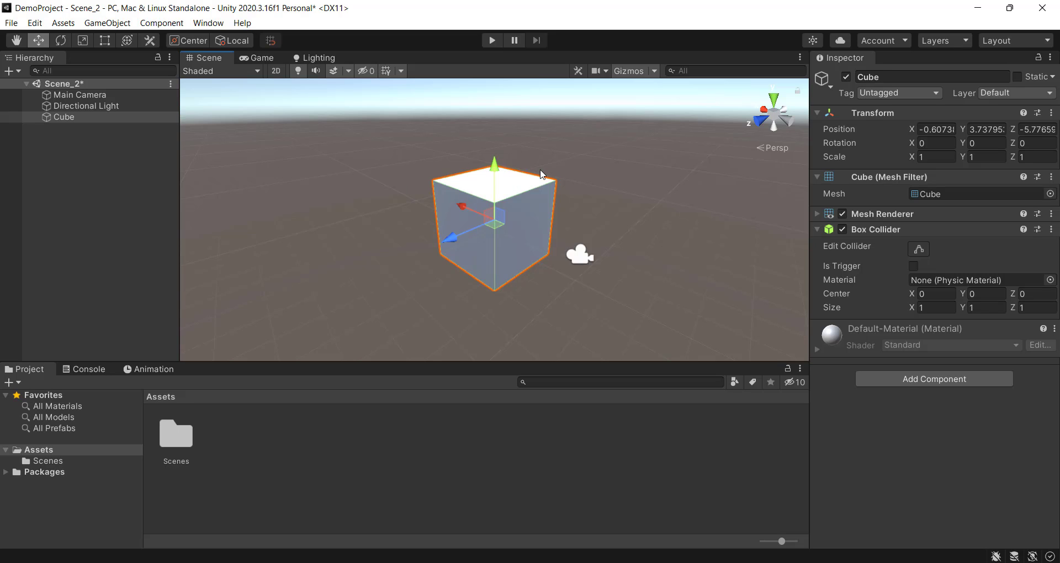
Step: Create an empty GameObject in Scene_2 and move it along the Z axis to about -4.27, beside the cube
left_click(108, 25)
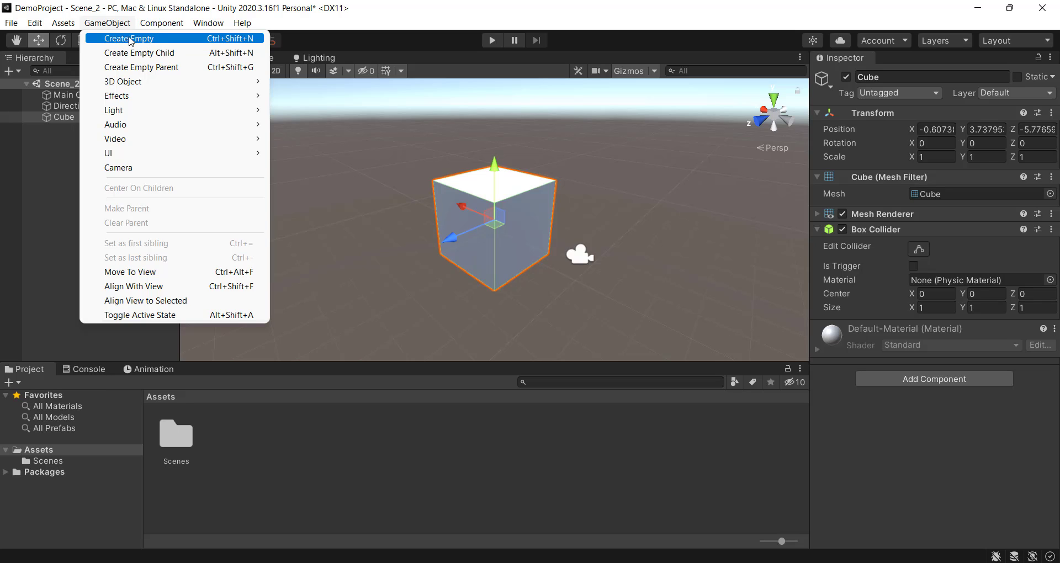
left_click(130, 39)
left_click(83, 173)
left_click(81, 132)
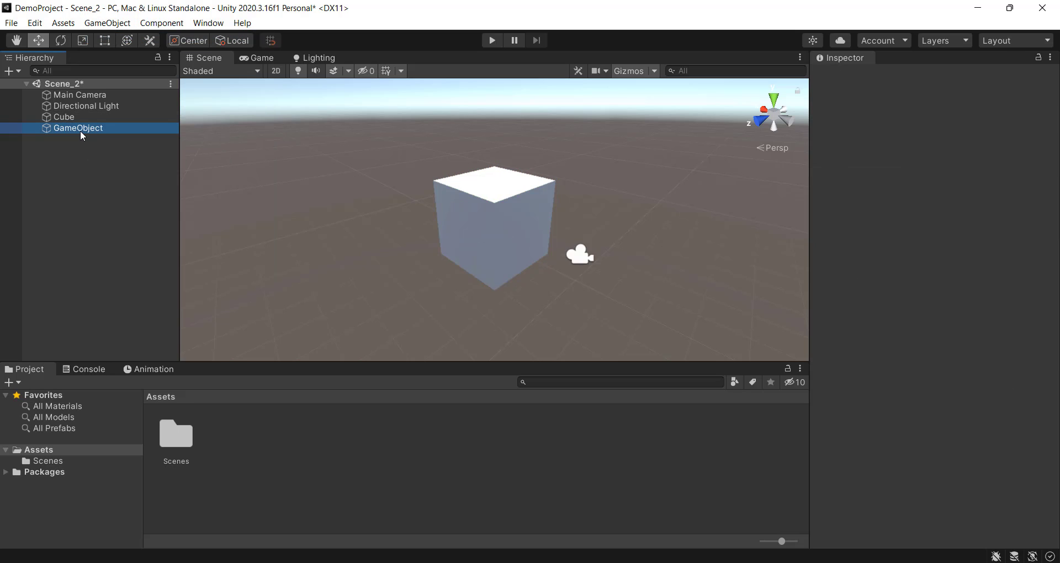
left_click_drag(456, 239, 327, 308)
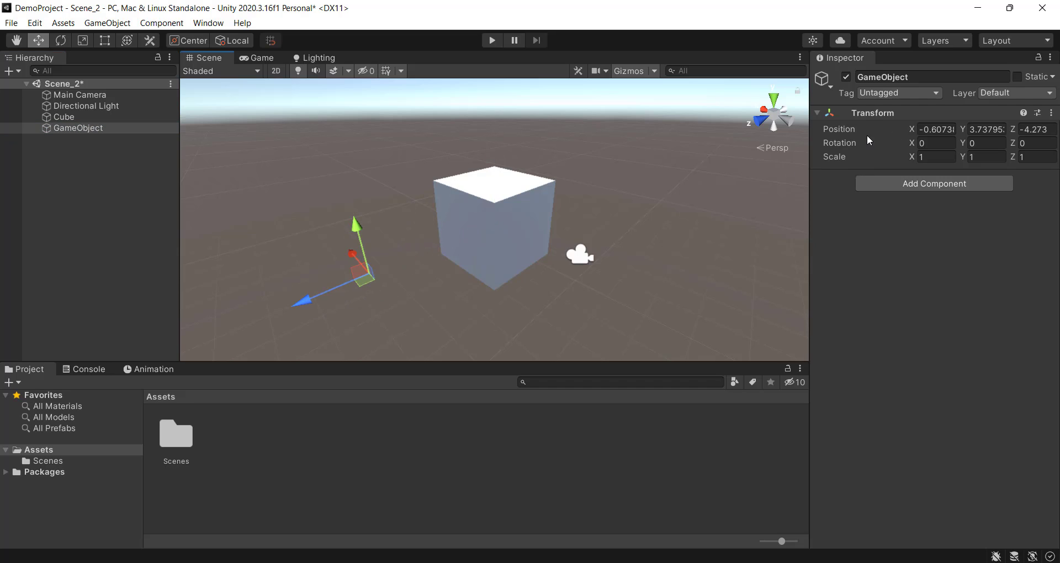
Step: Review the empty GameObject's Transform component, raise the object to about 3.85 on the Y axis and save Scene_2
left_click(869, 115)
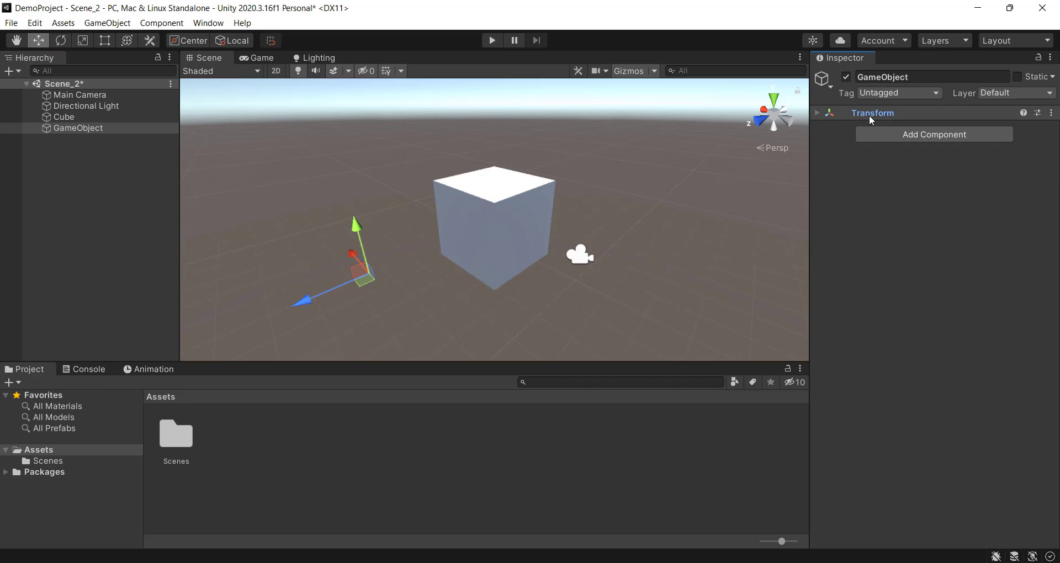
left_click(819, 112)
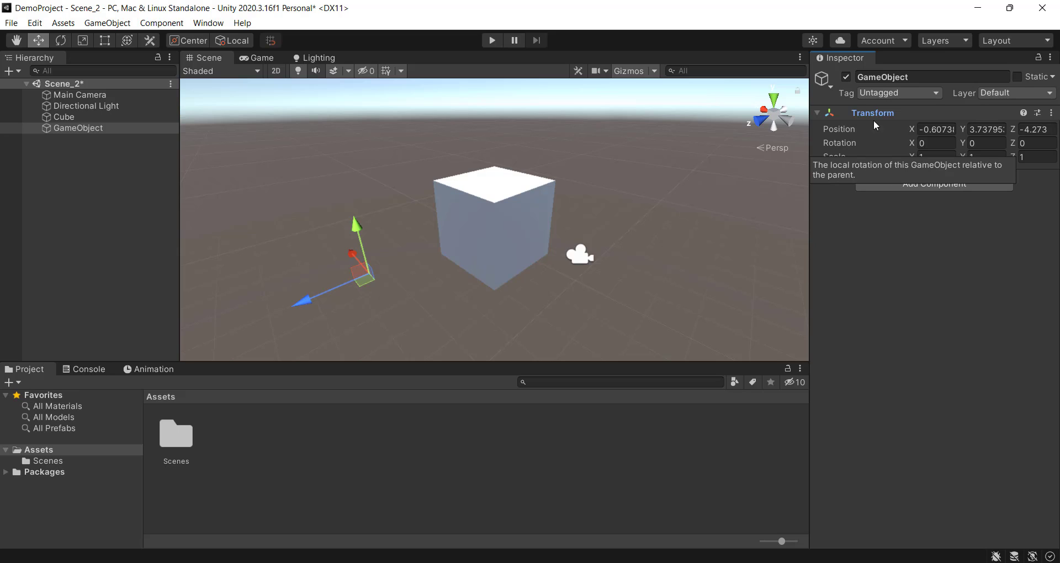
left_click_drag(348, 229, 369, 206)
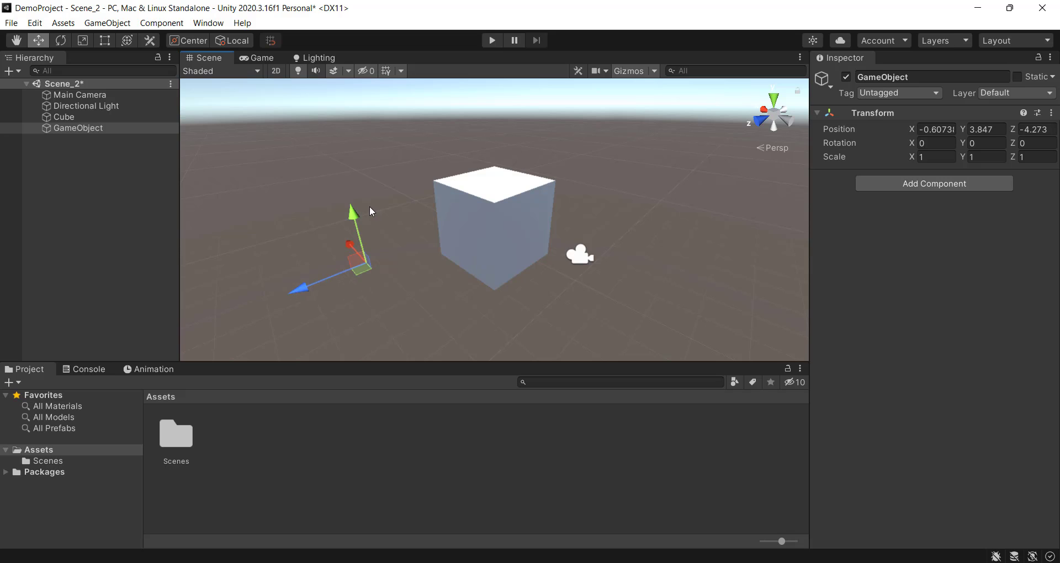
key("ctrl+s")
Step: Remove the Mesh Filter, Mesh Renderer and Box Collider components from the cube
left_click_drag(443, 235, 430, 218, "alt")
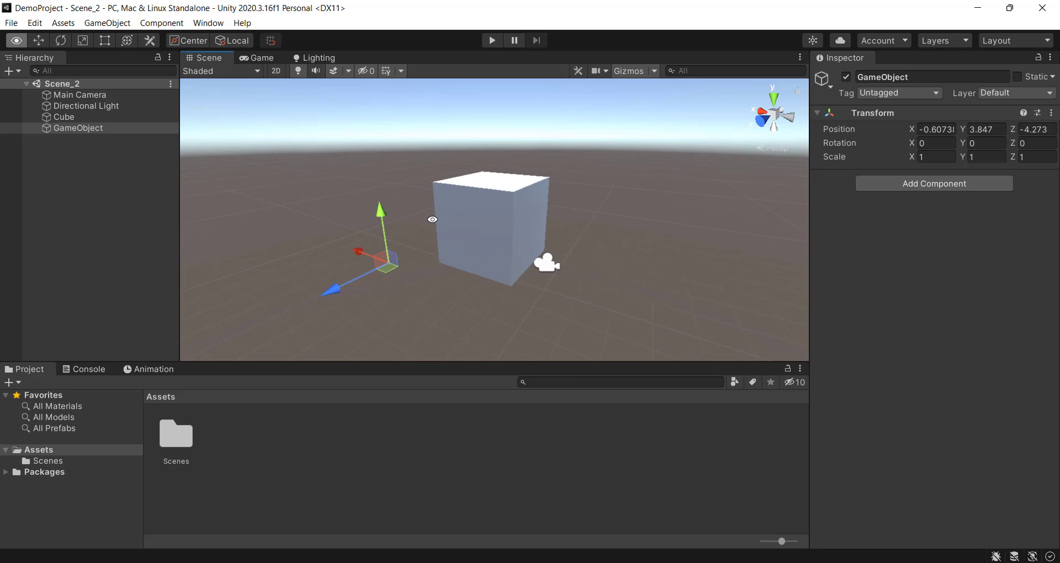
left_click(110, 118)
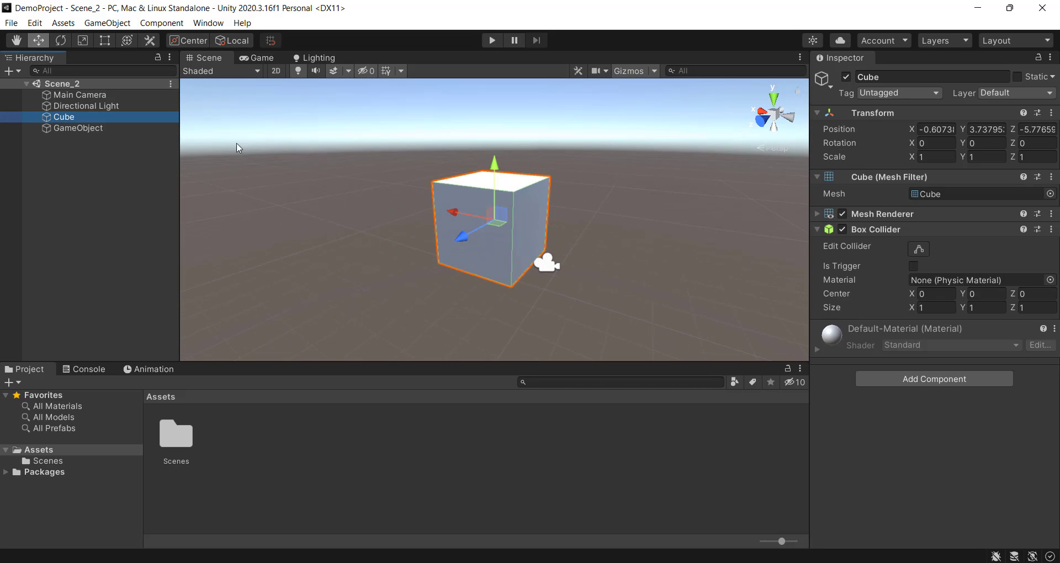
left_click(1050, 176)
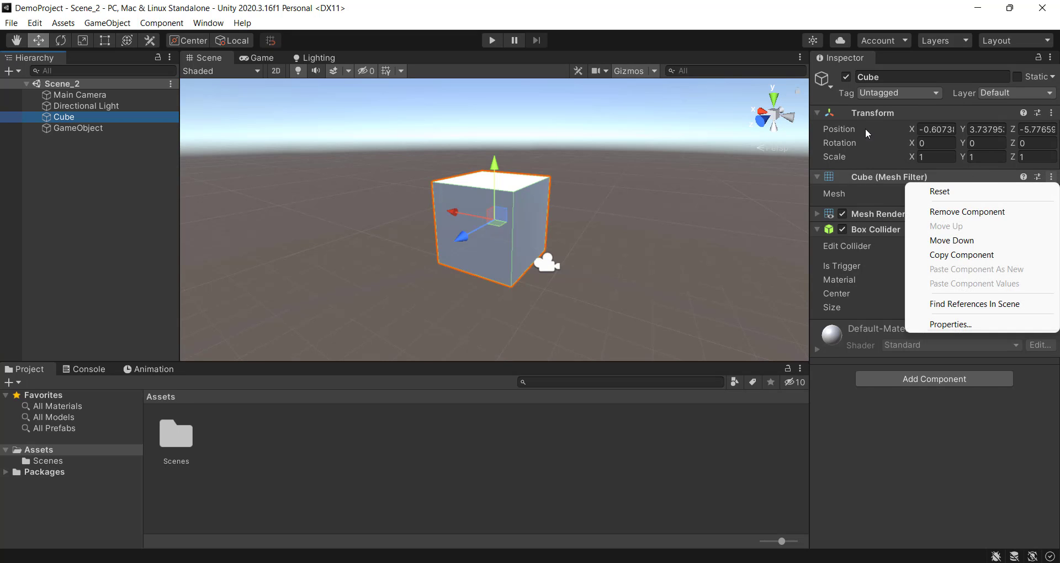
left_click(1009, 210)
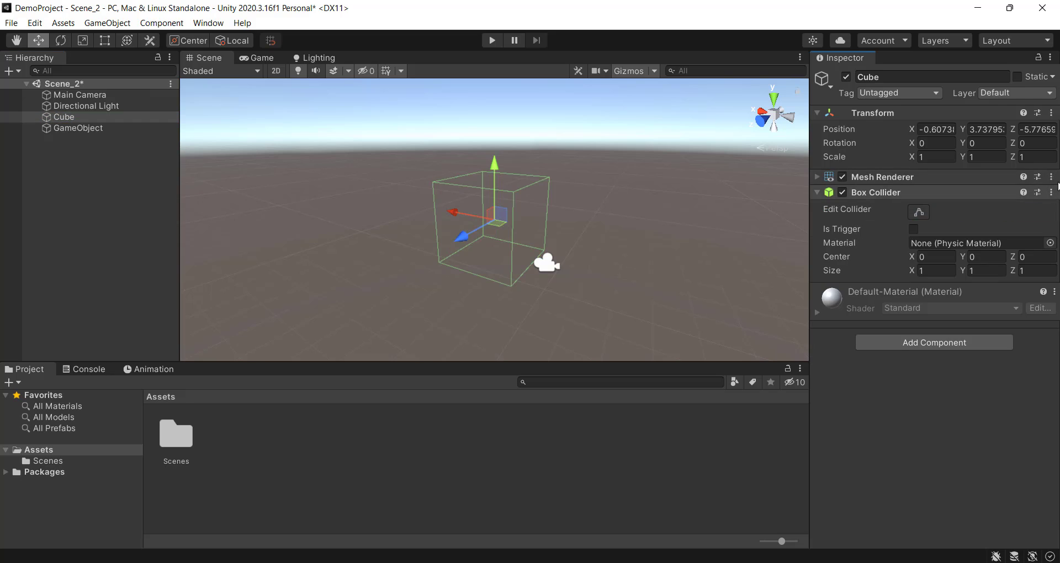
left_click(1051, 177)
left_click(988, 212)
left_click(1051, 176)
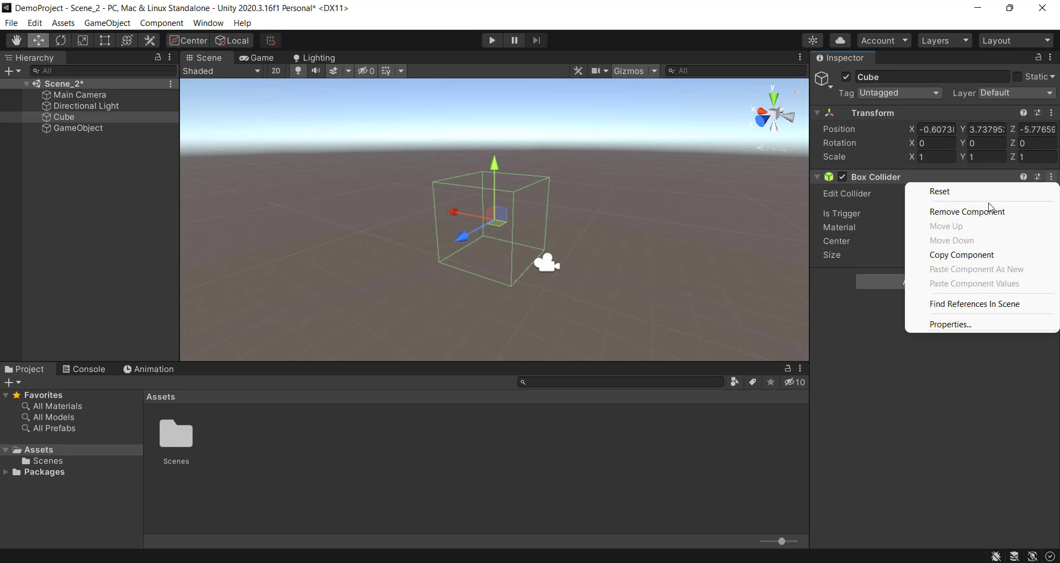
left_click(987, 212)
Step: Compare the components of the stripped Cube with those of the empty GameObject by alternating between the two objects
left_click(336, 168)
left_click(126, 128)
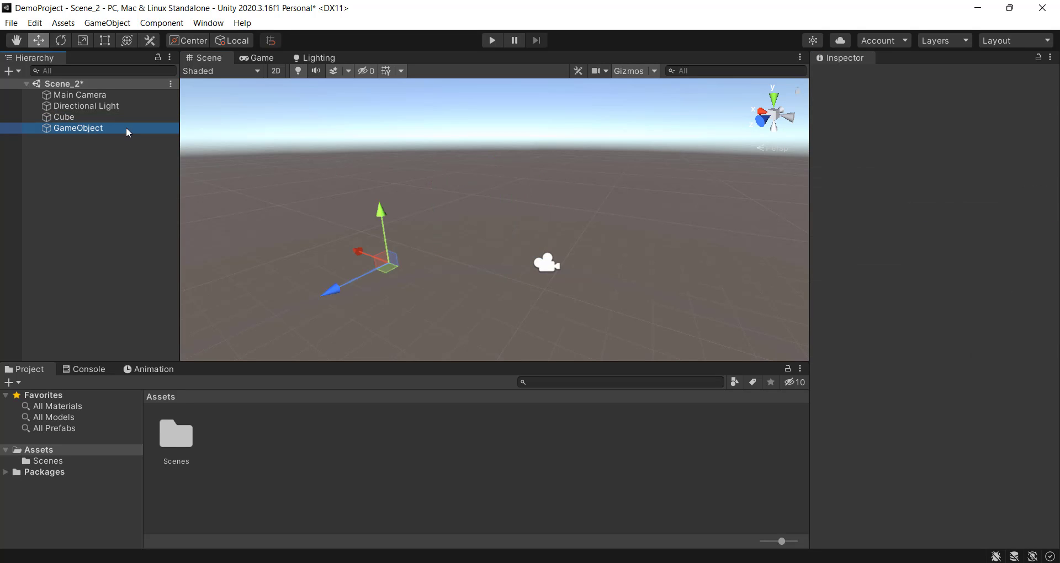
key("Up")
left_click(100, 131)
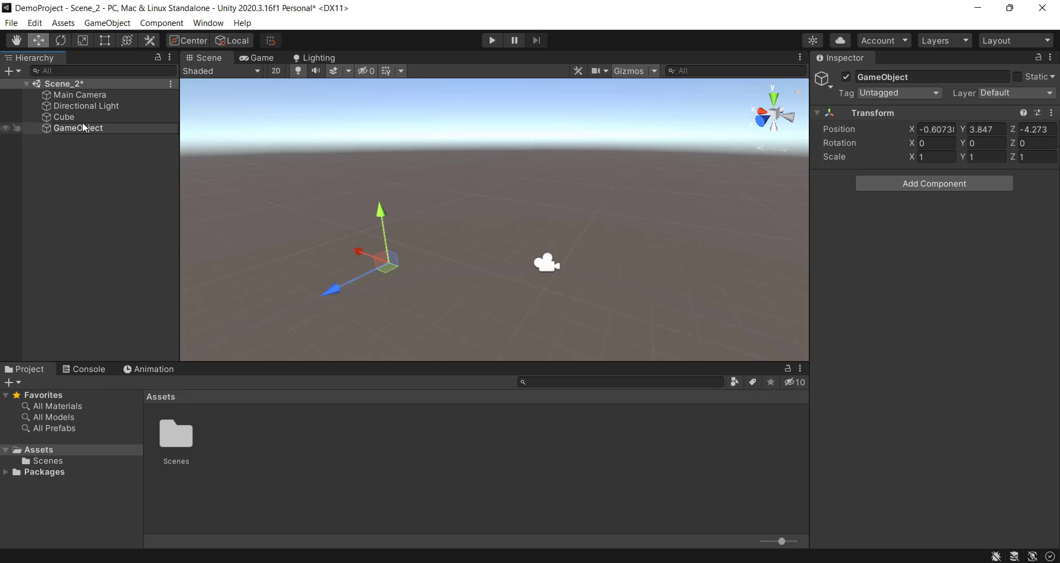
left_click(80, 118)
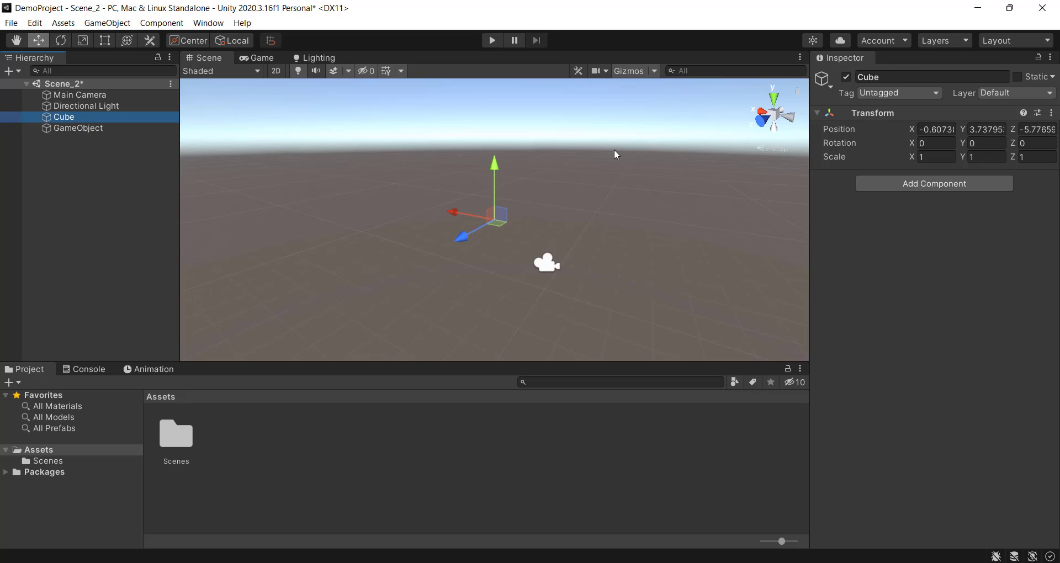
key("Down")
key("Up")
key("Down")
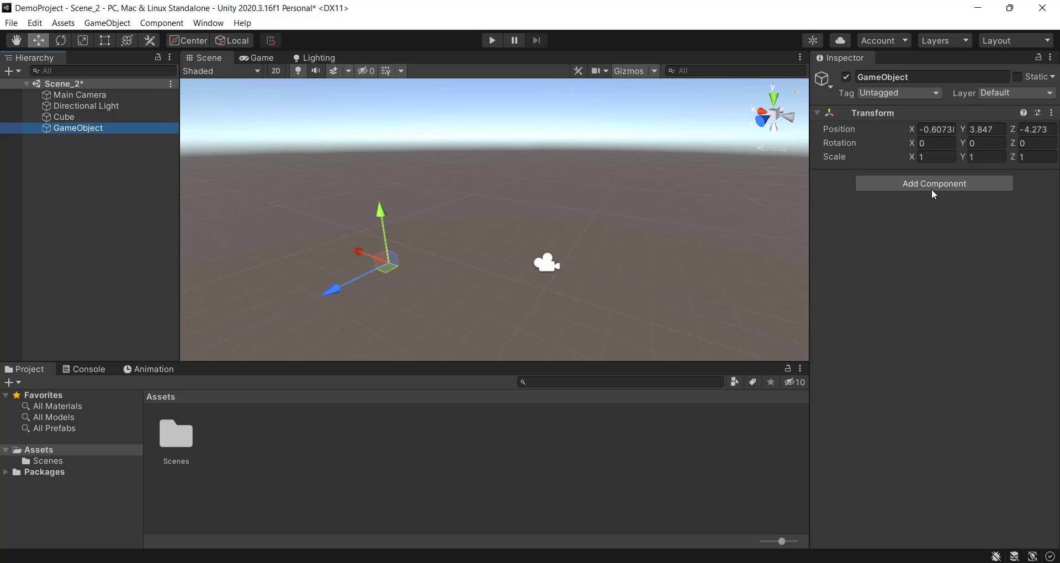
Step: Undo the removal of the cube's Box Collider, Mesh Renderer and Mesh Filter components
key("Up")
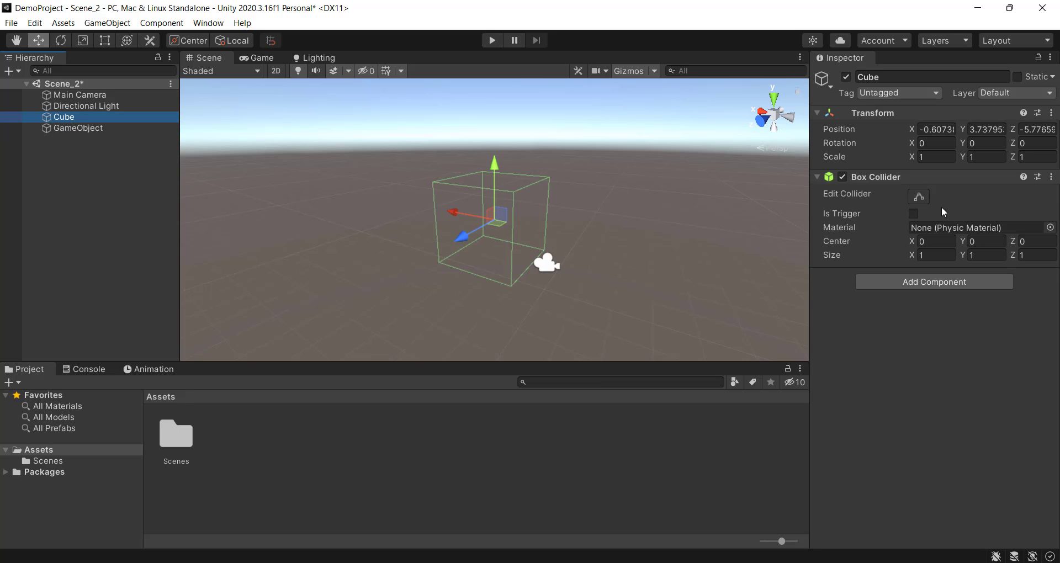
key("ctrl+z")
key("ctrl+z")
Step: Compare GameObject's components with the restored Cube's and look through the component categories that can be added, including Mesh
key("Down")
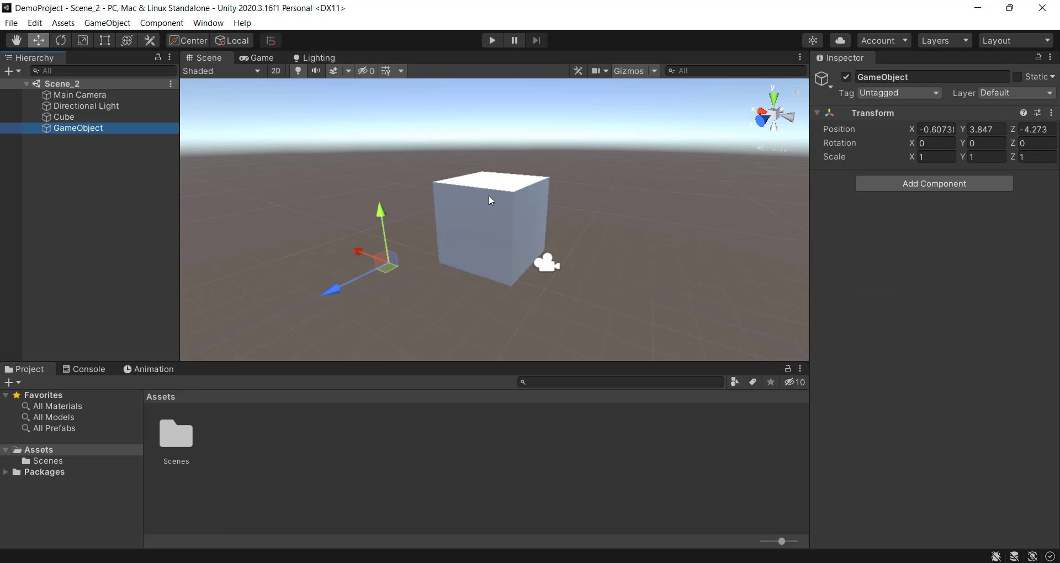
left_click(105, 117)
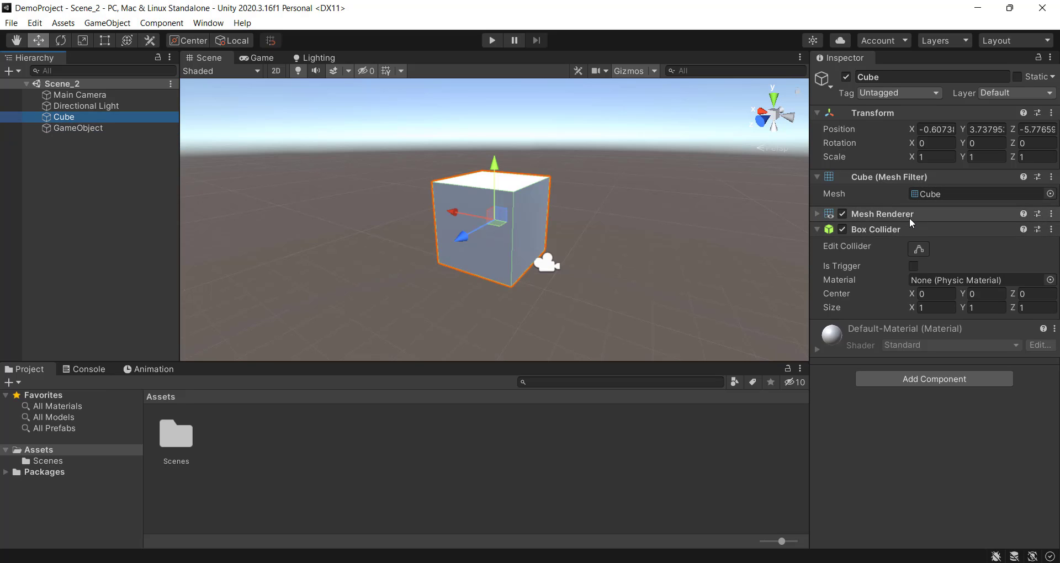
left_click(124, 130)
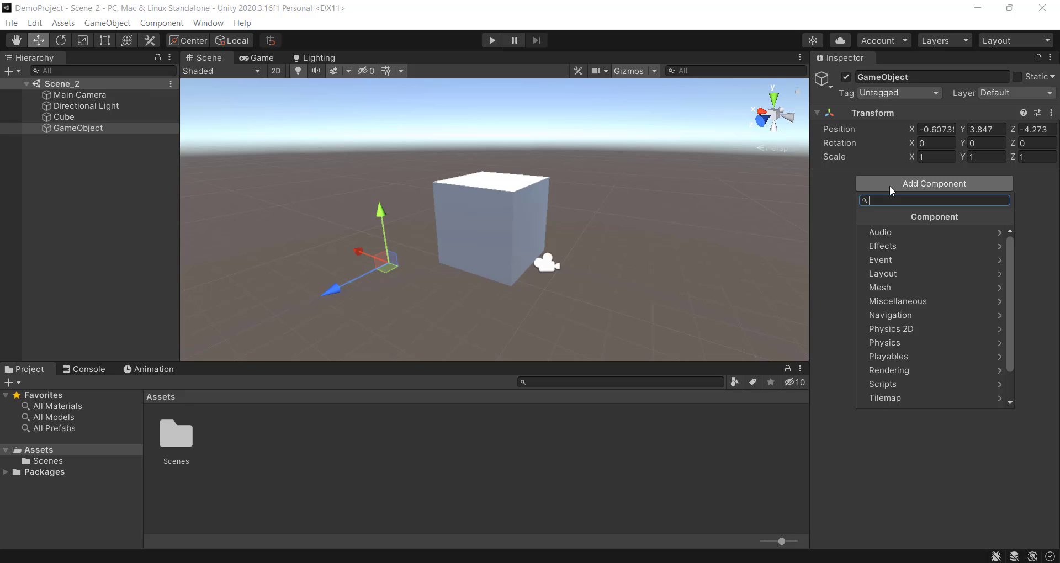
left_click(826, 196)
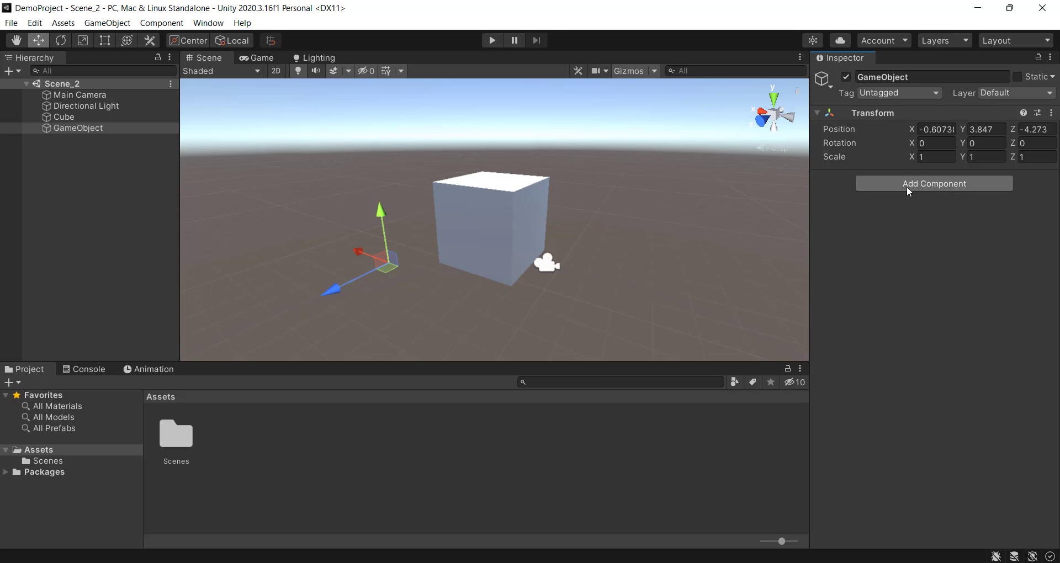
left_click(166, 23)
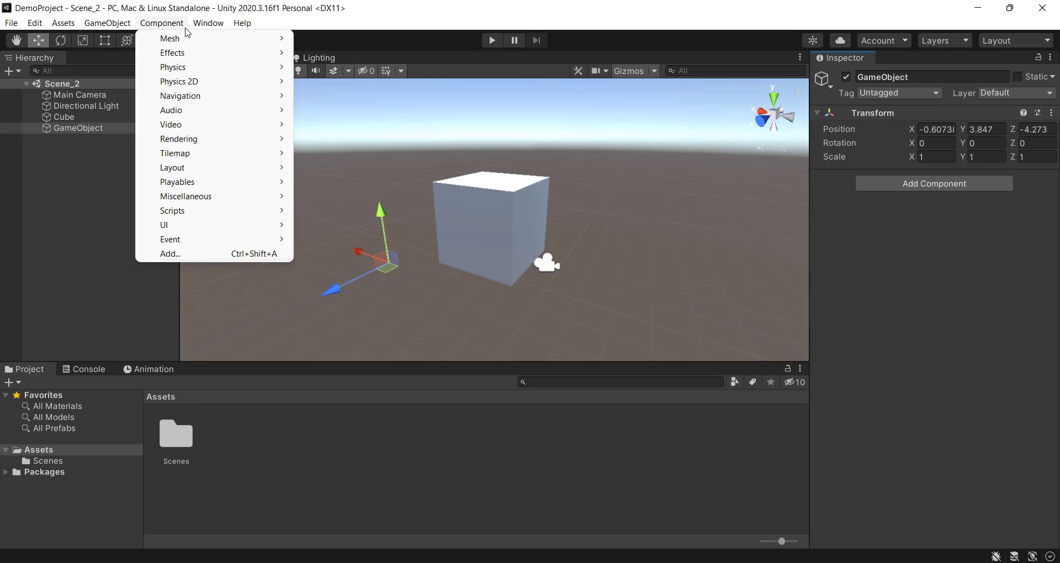
mouse_move(177, 38)
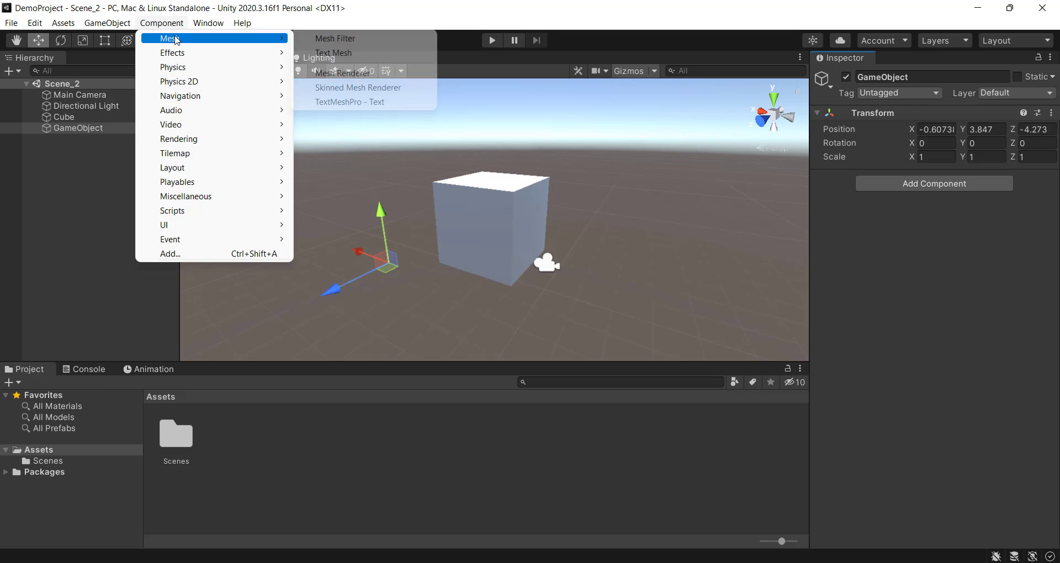
left_click(373, 15)
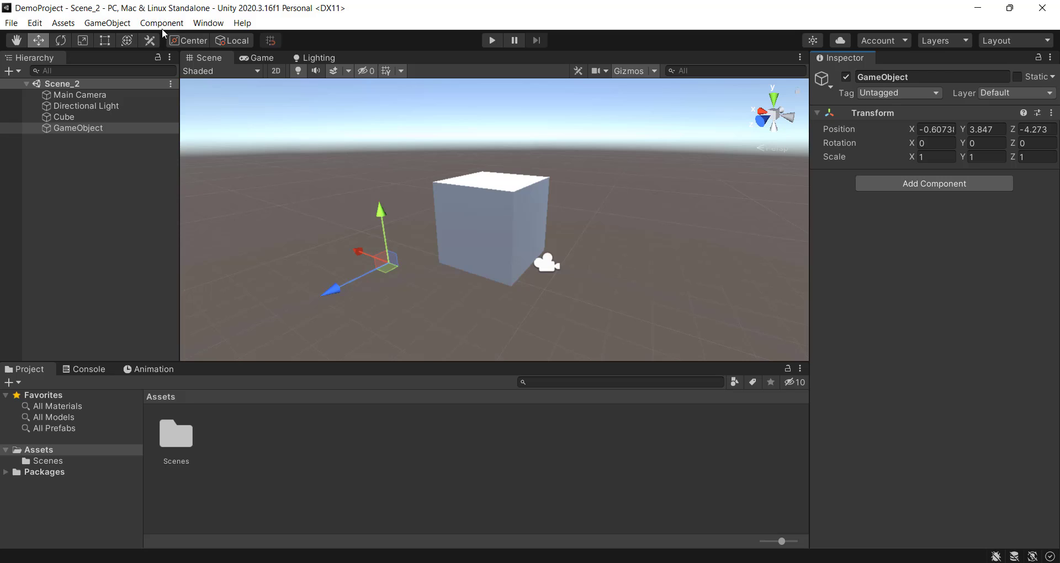
Step: Add a Mesh Filter component from the Mesh category to the empty GameObject
left_click(133, 129)
left_click(928, 186)
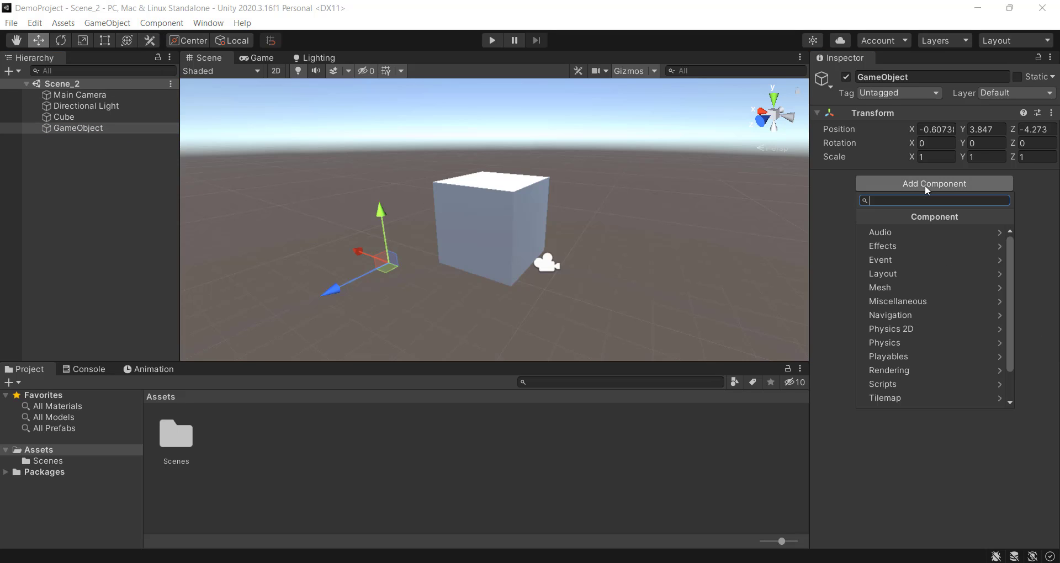
left_click(905, 290)
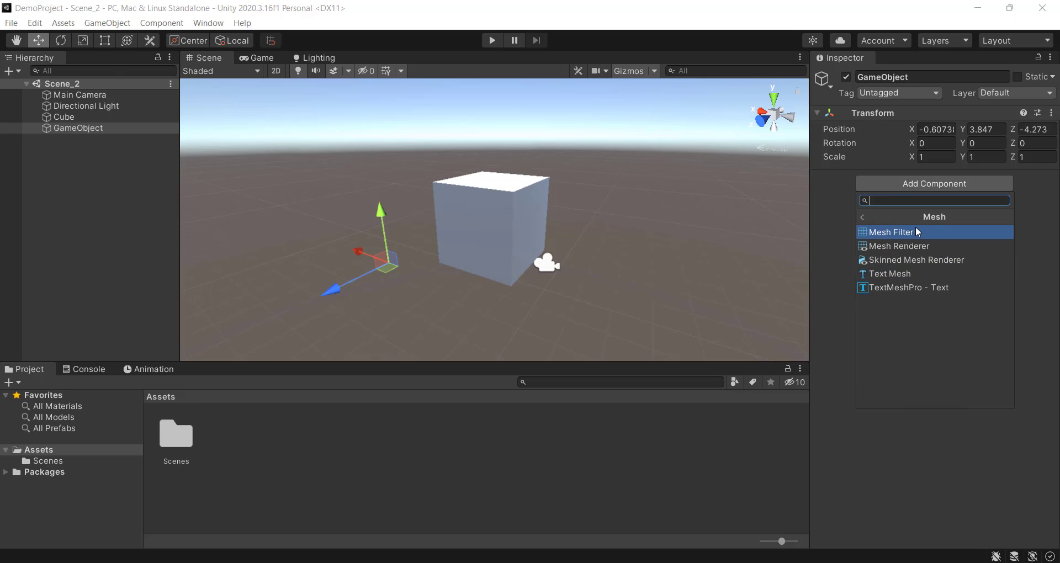
left_click(909, 232)
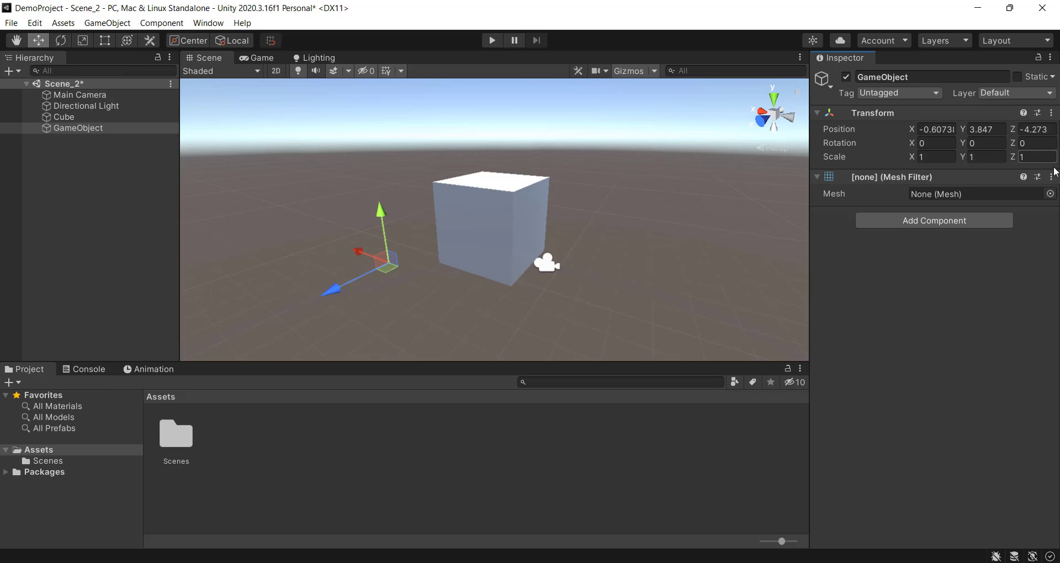
Step: Assign the Cube mesh to GameObject's Mesh Filter component
left_click(1050, 194)
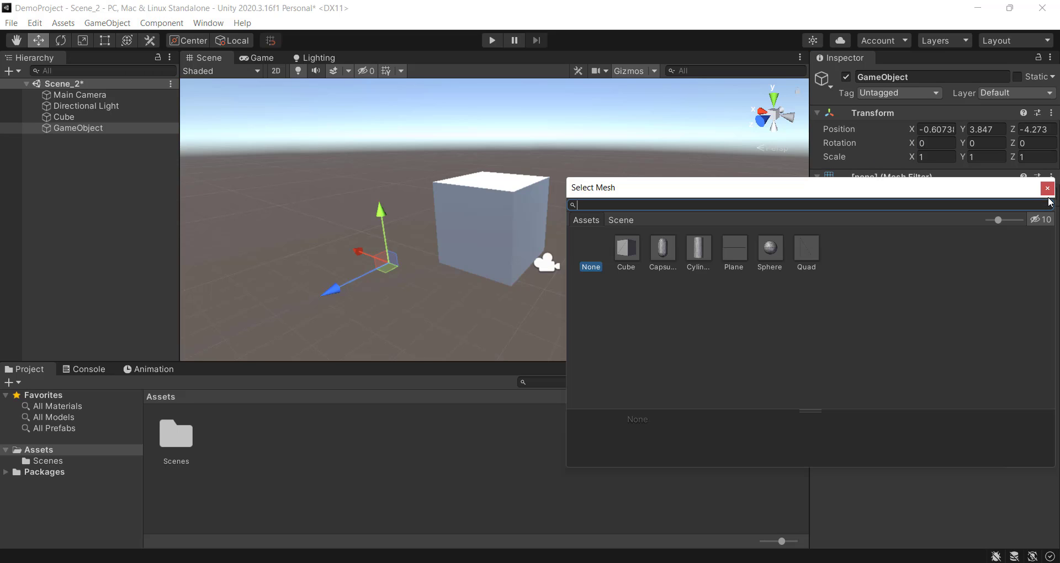
left_click(632, 243)
double_click(631, 243)
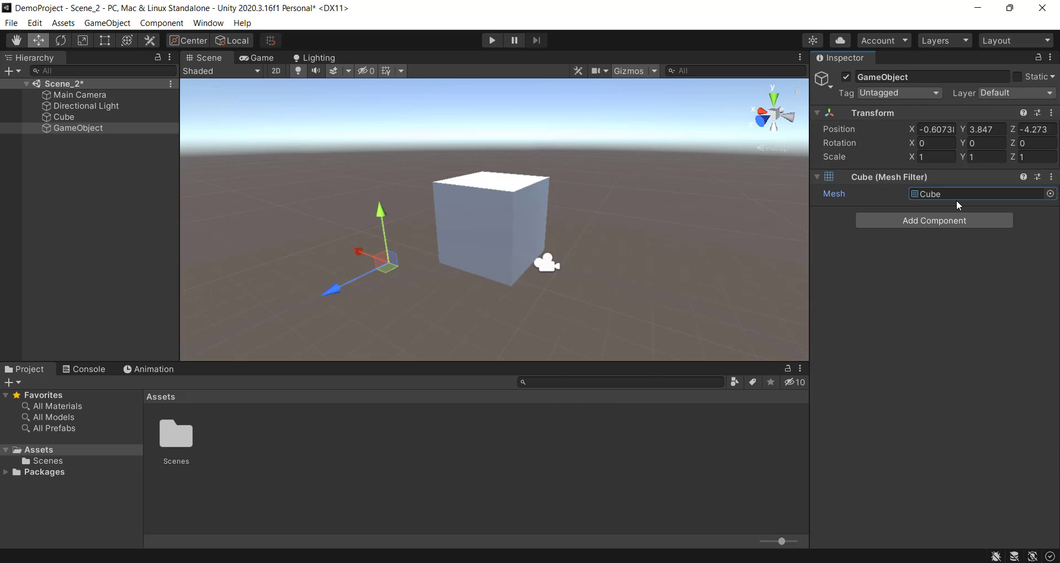
Step: Add a Mesh Renderer component from the Mesh category to GameObject
left_click(913, 221)
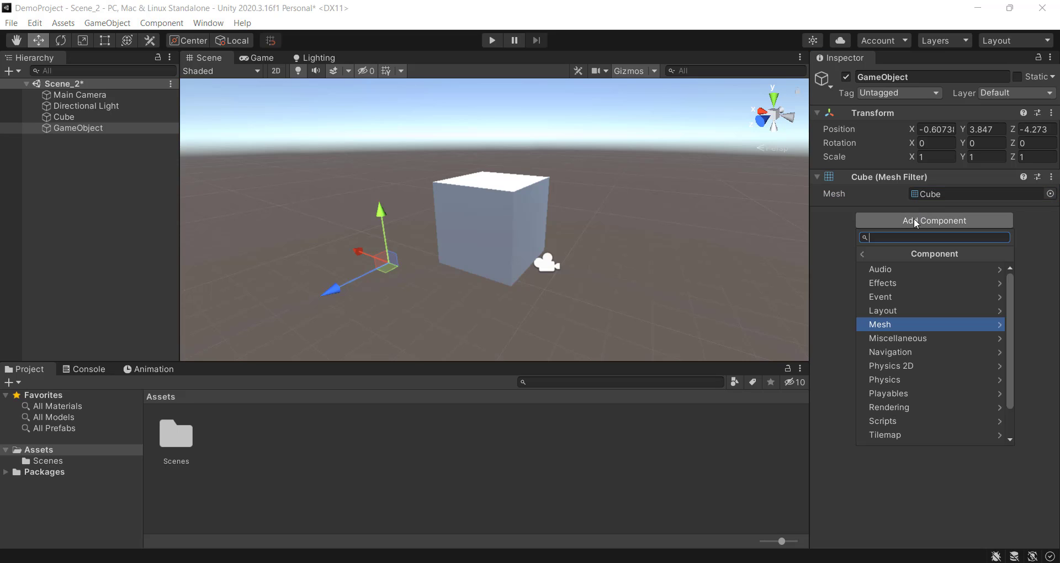
left_click(895, 325)
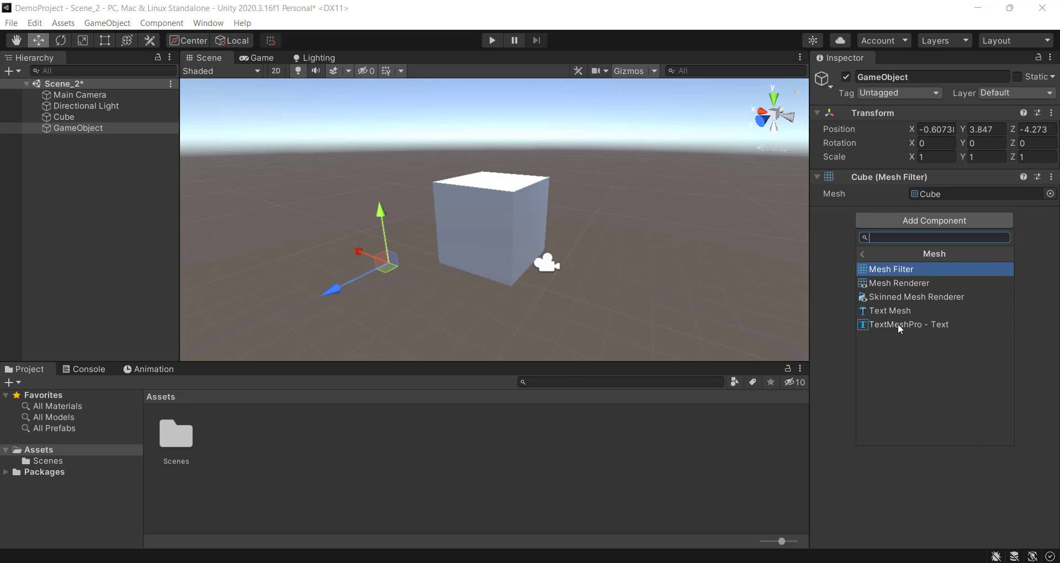
left_click(913, 283)
right_click_drag(426, 230, 561, 234)
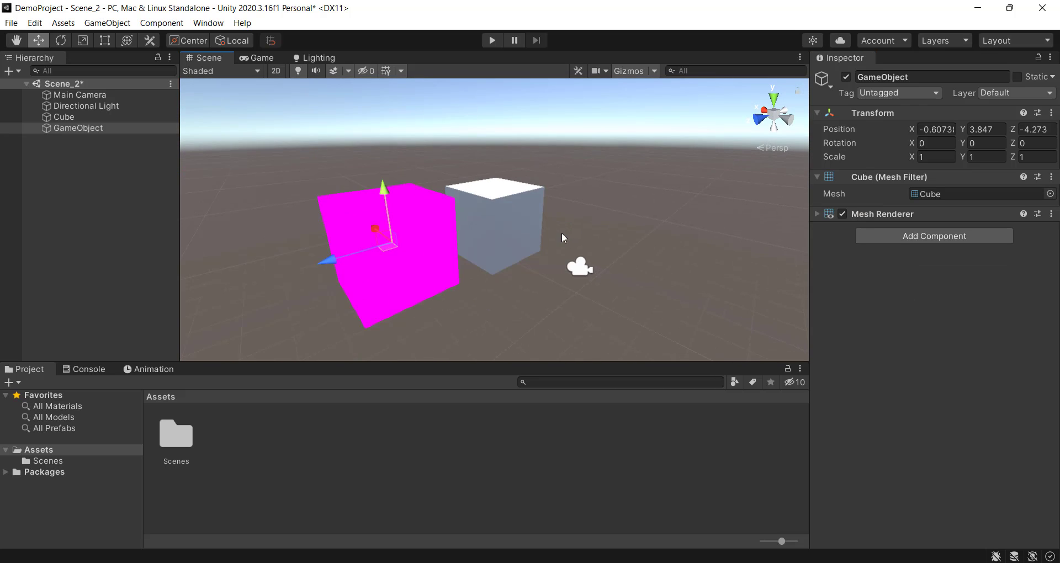
left_click(535, 217)
left_click(393, 225)
right_click_drag(433, 220, 424, 313)
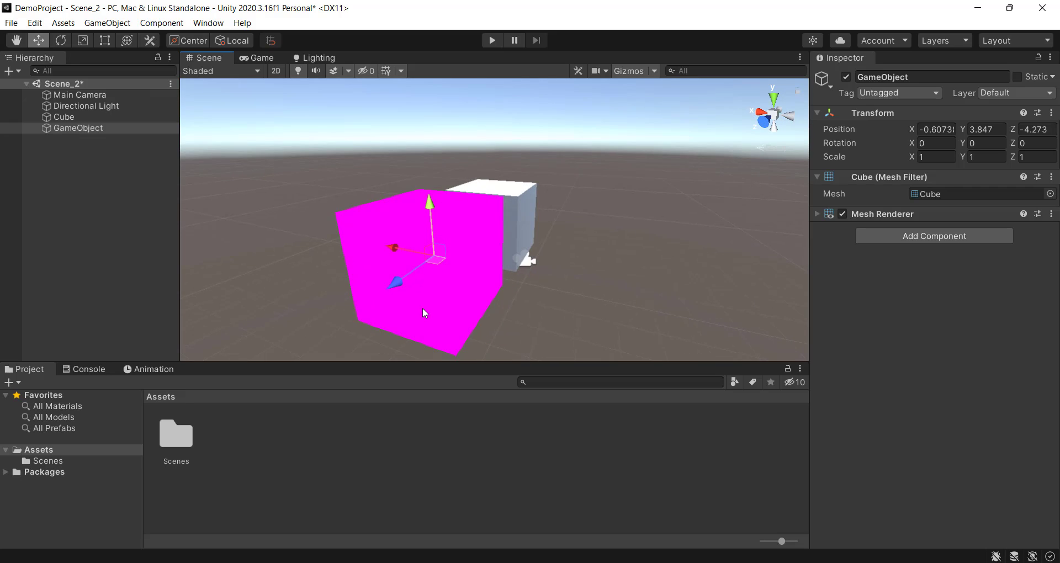
Step: Create a new material in the Assets folder
left_click(234, 451)
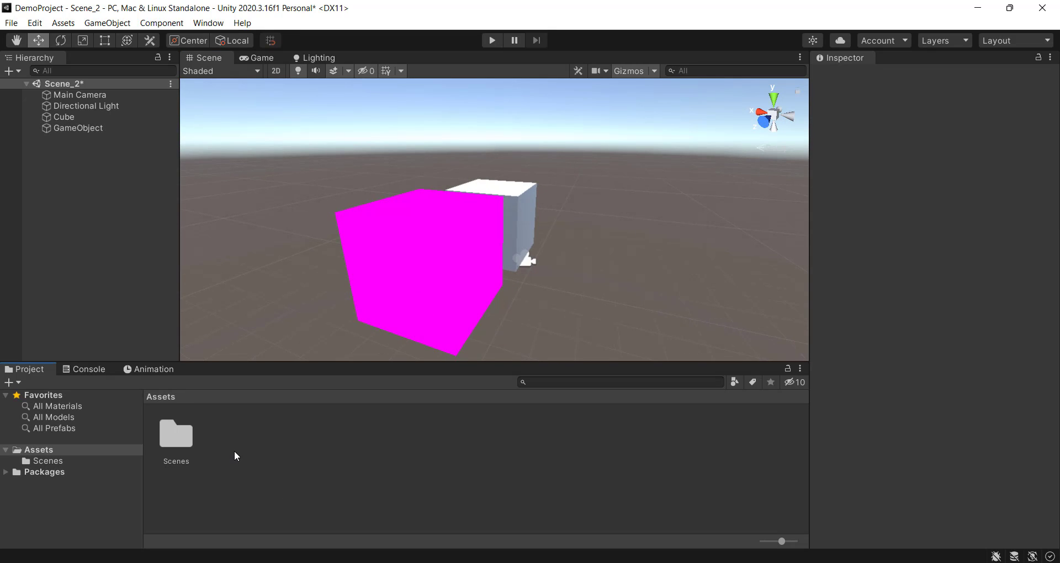
right_click(235, 456)
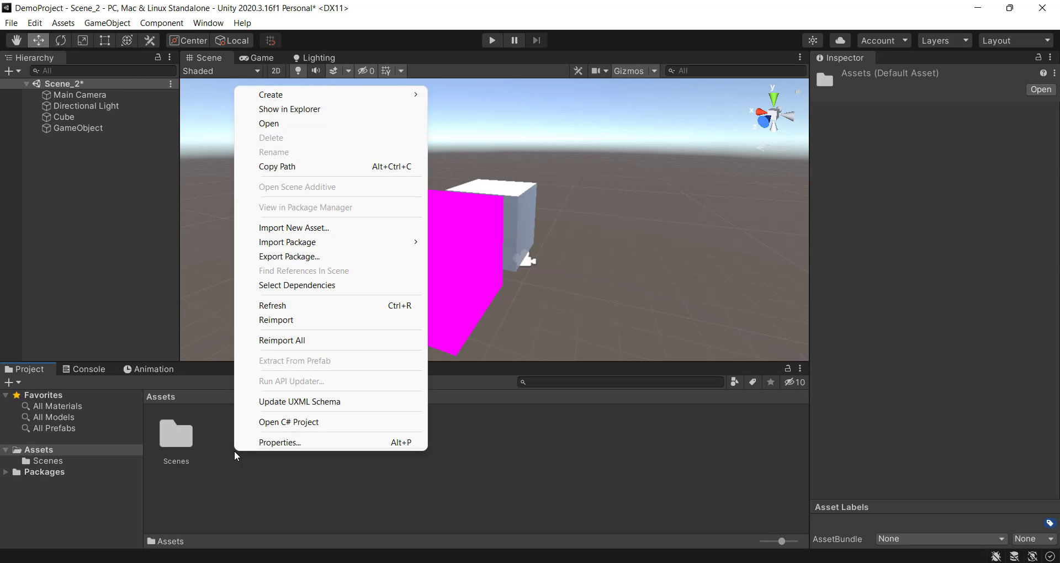
mouse_move(303, 93)
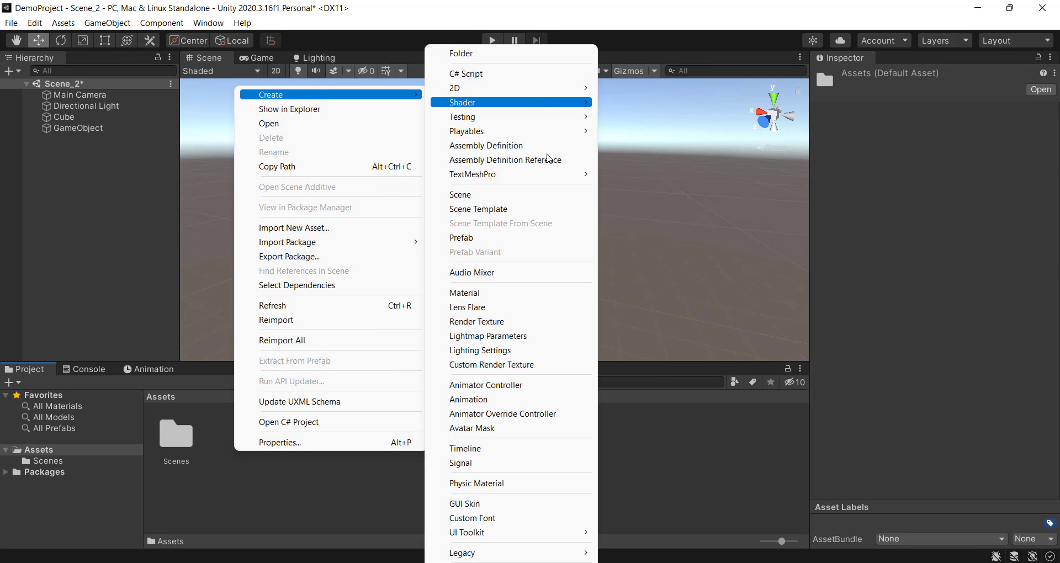
left_click(514, 293)
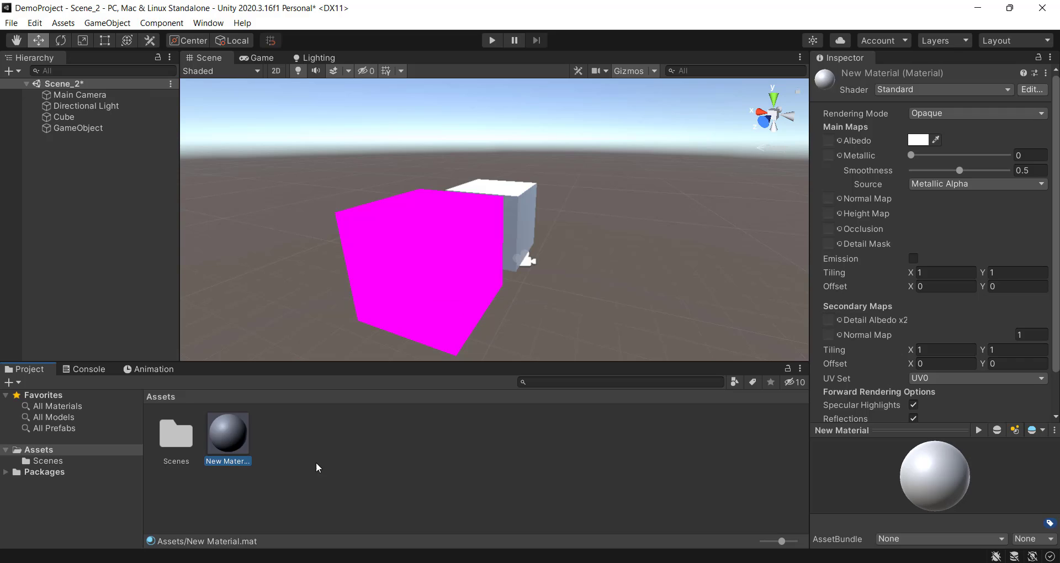
Step: Apply New Material to GameObject as the material of its Mesh Renderer
left_click(103, 127)
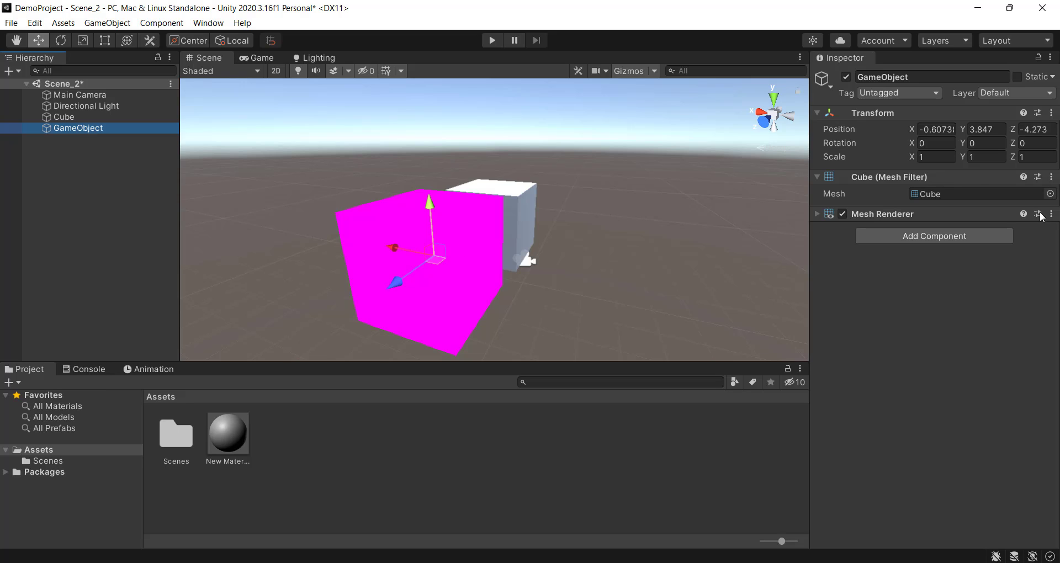
left_click_drag(243, 436, 1018, 340)
left_click_drag(533, 230, 486, 176, "alt")
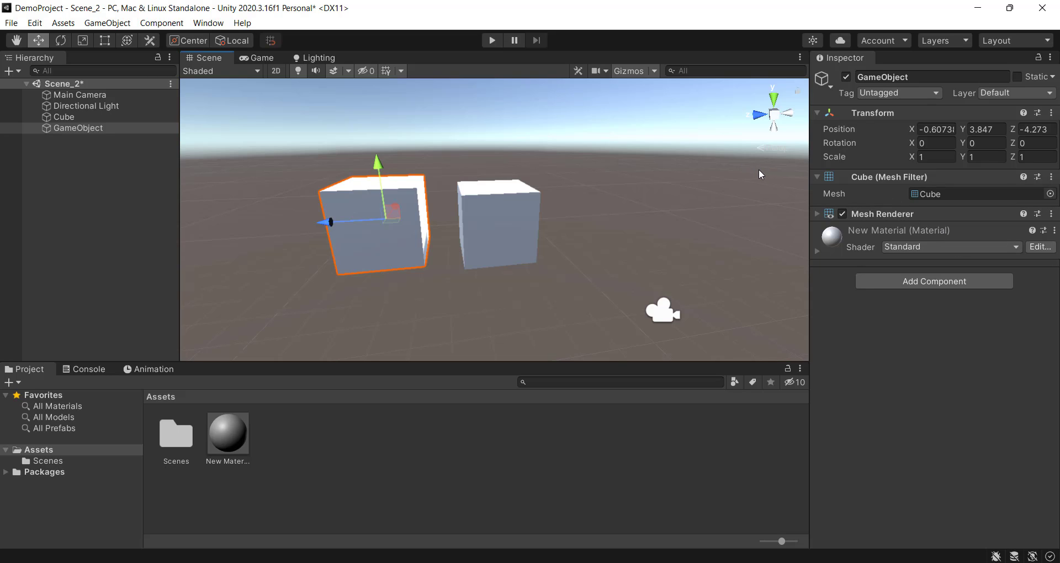
Step: Try the Sphere, Quad, Plane, Cylinder and Capsule meshes in GameObject's Mesh Filter and switch back to Cube
left_click(76, 127, "ctrl")
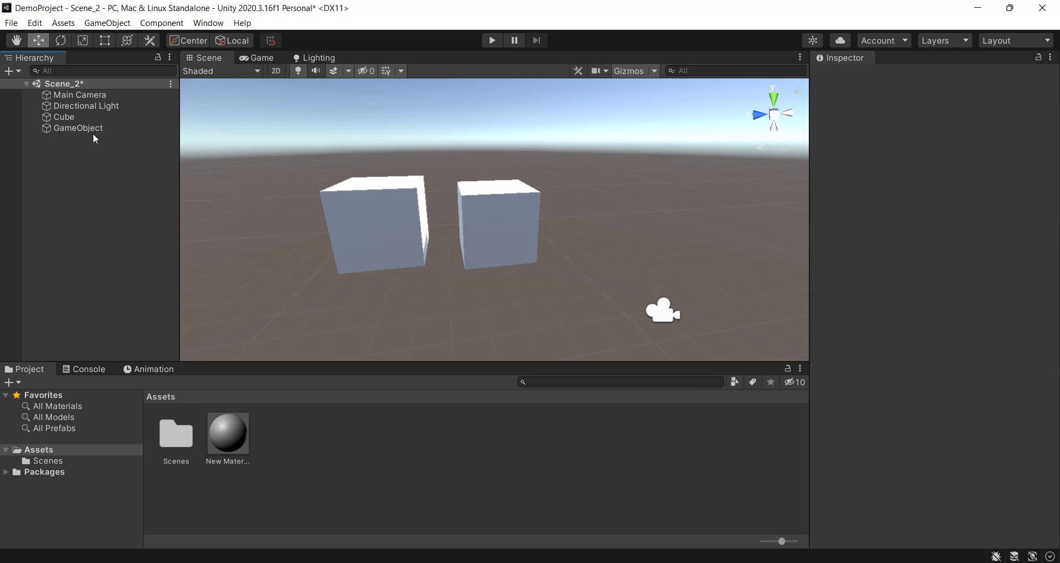
left_click(92, 130)
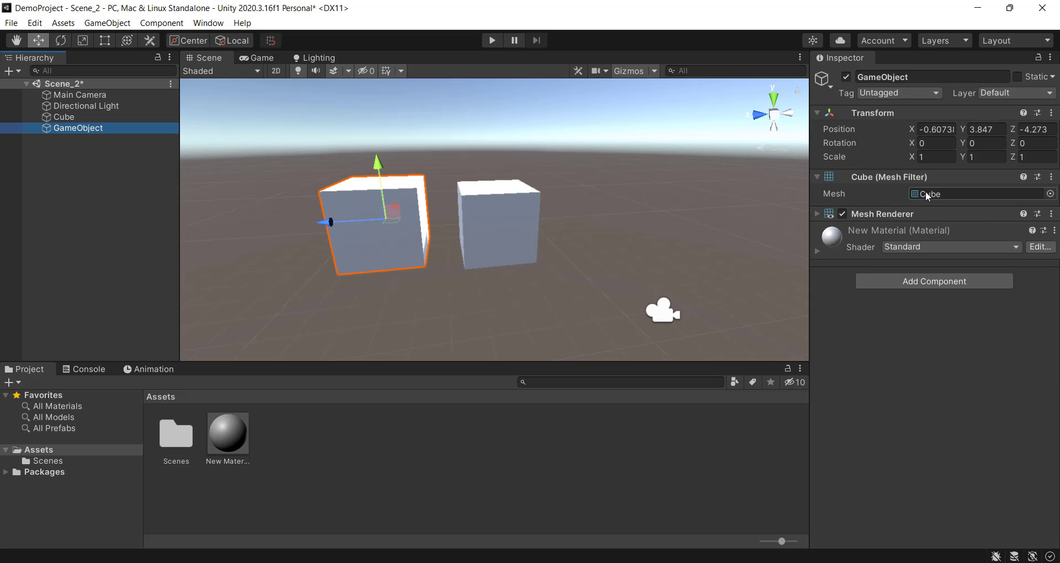
left_click(1049, 194)
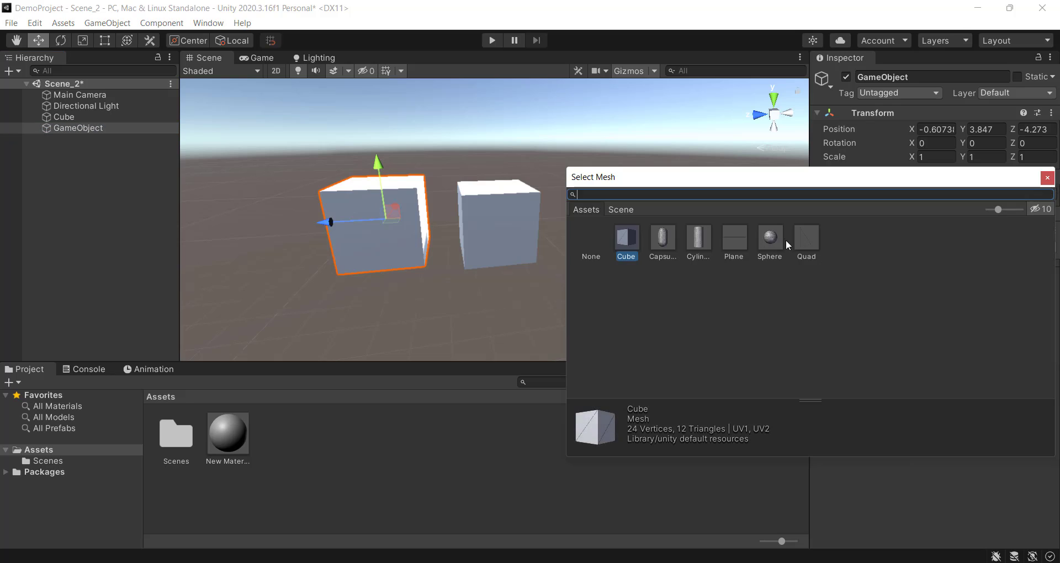
left_click(770, 240)
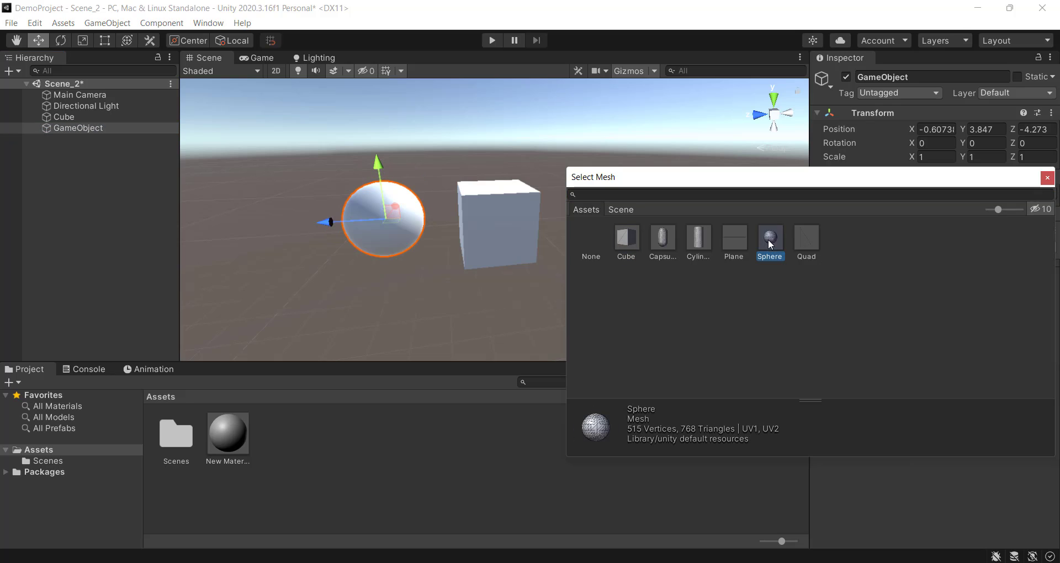
left_click(803, 235)
left_click(726, 240)
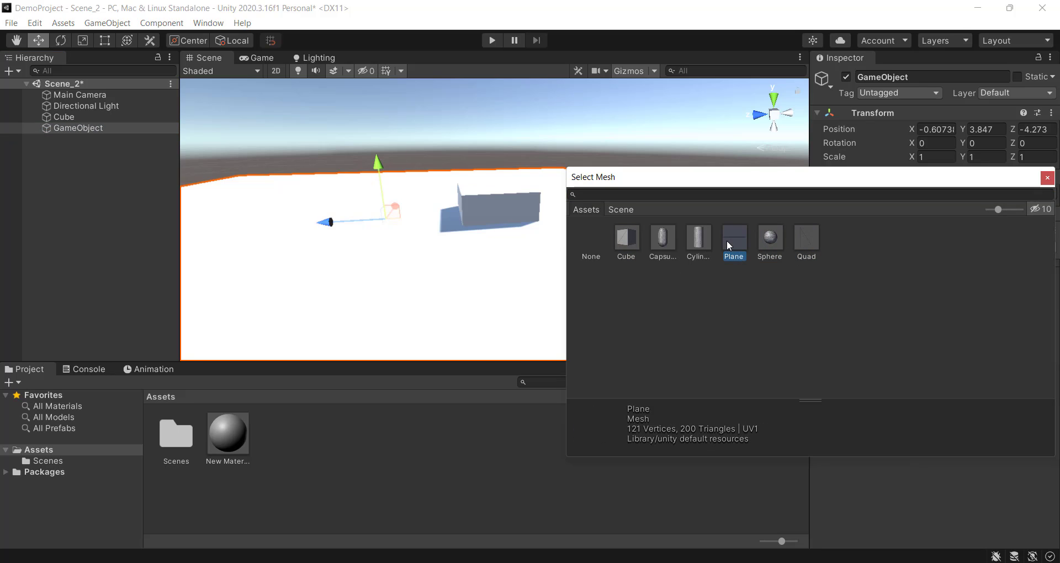
left_click(698, 240)
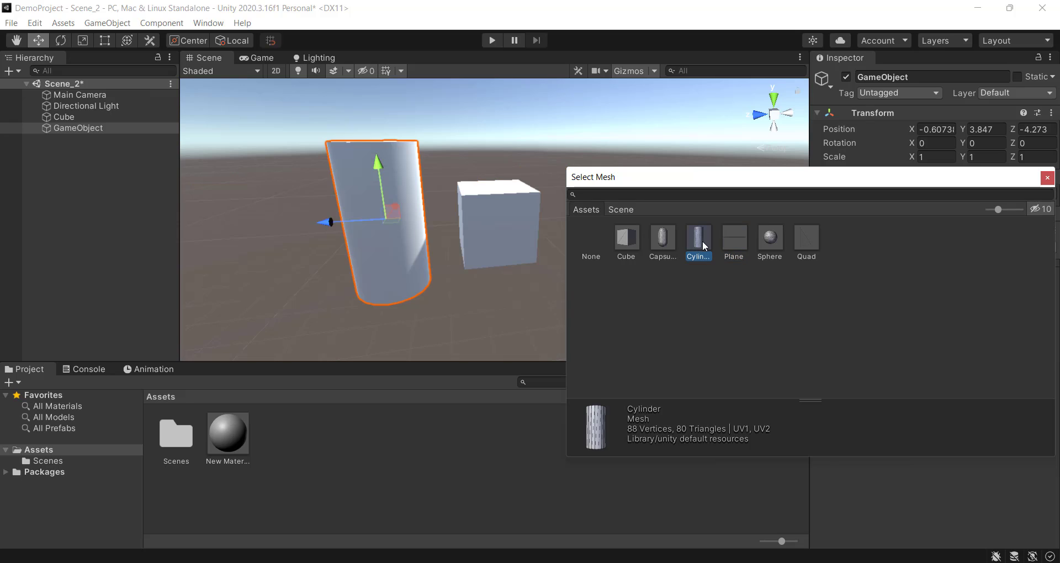
left_click(661, 240)
left_click(626, 238)
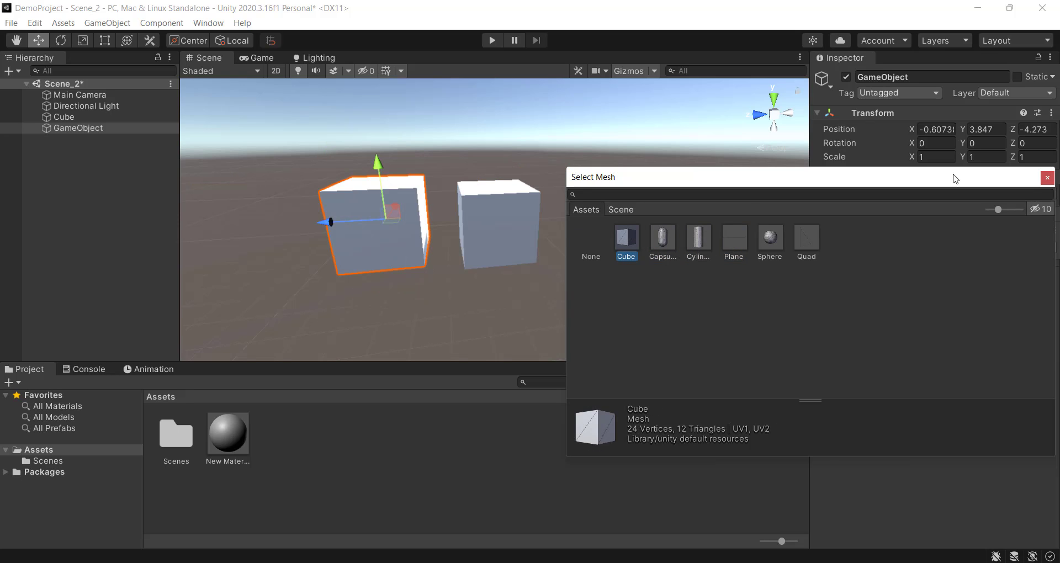
left_click(1047, 177)
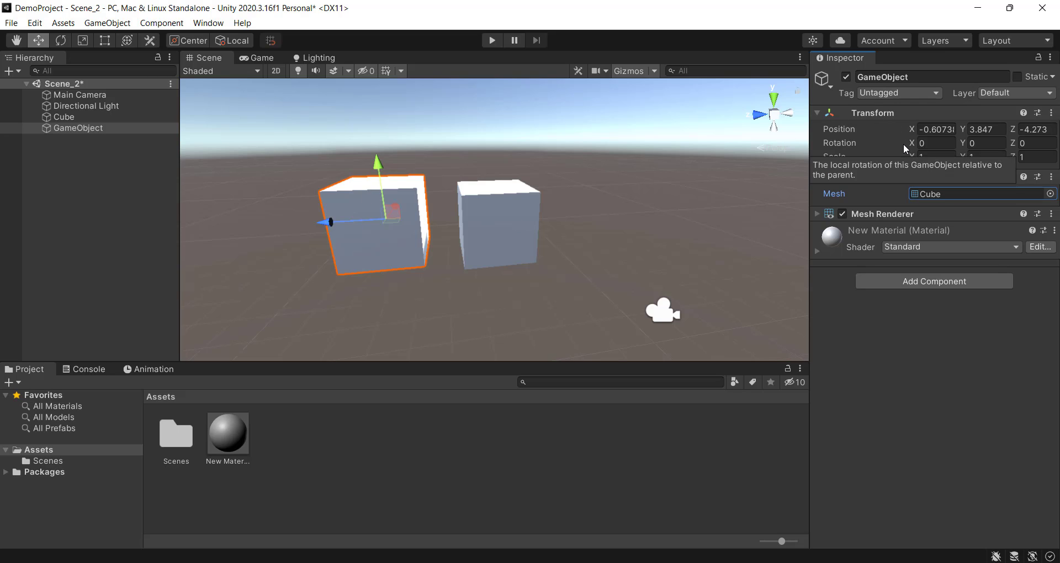
Step: Transform GameObject freehand with the Rotate, Scale and Move tools to about Z rotation 1.018, Y scale 0.97 and Z position -4.062
middle_click_drag(558, 212, 611, 168)
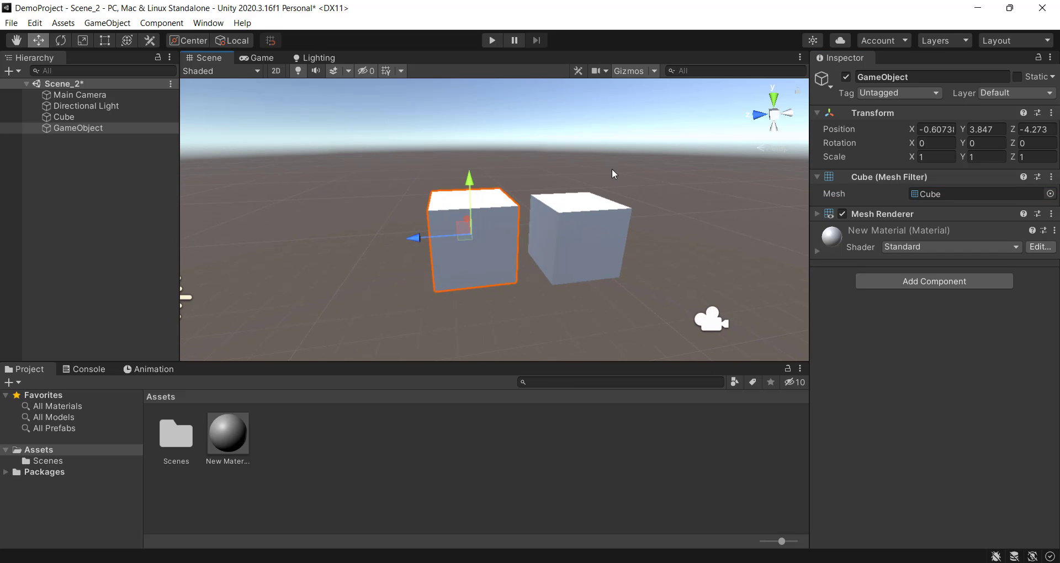
left_click_drag(505, 157, 513, 182, "alt")
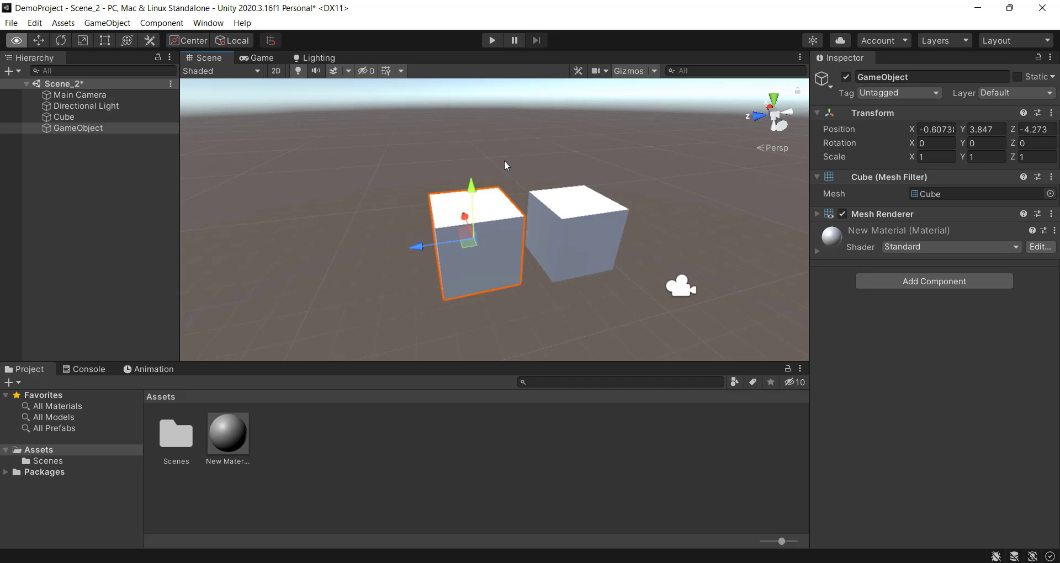
right_click_drag(504, 160, 521, 248, "alt")
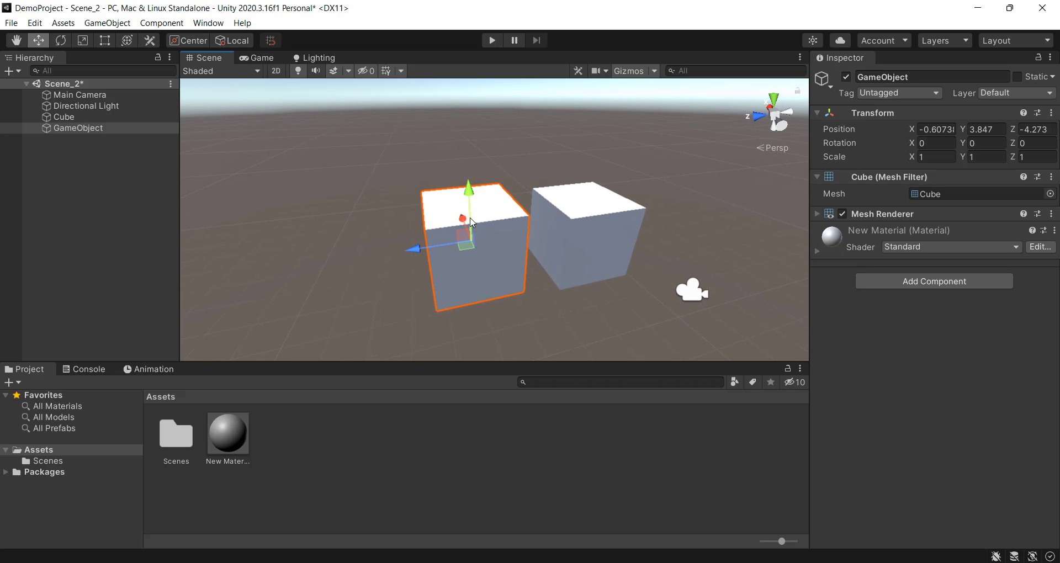
scroll(471, 222, "down", 2)
scroll(471, 221, "up", 2)
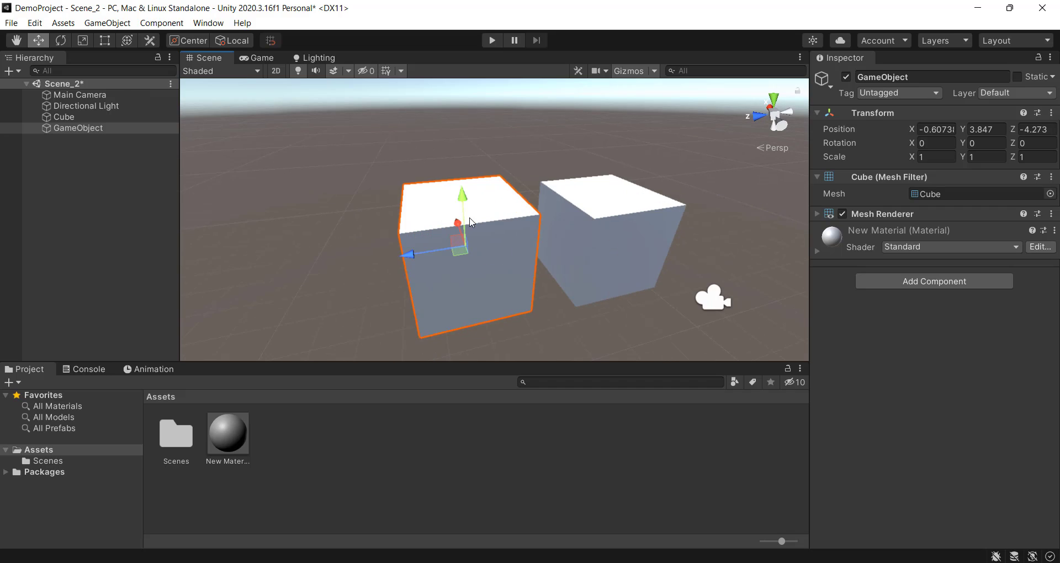
left_click_drag(471, 221, 464, 156, "alt")
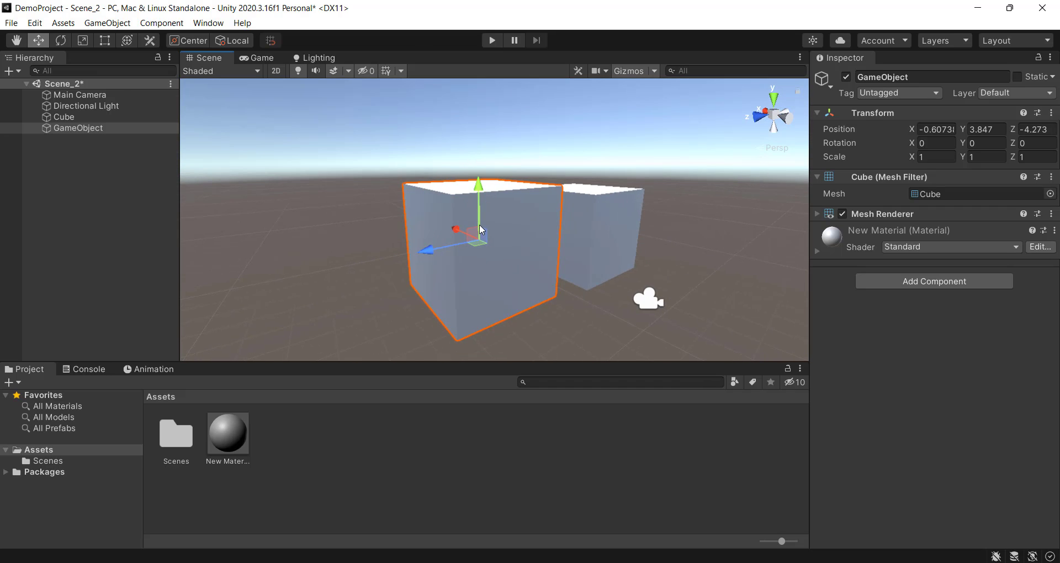
key("e")
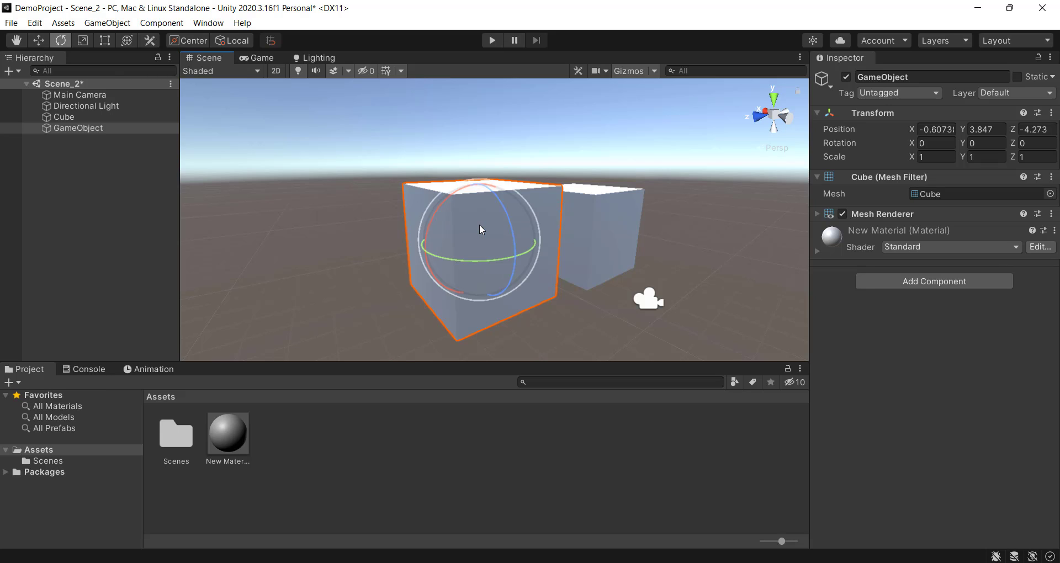
key("r")
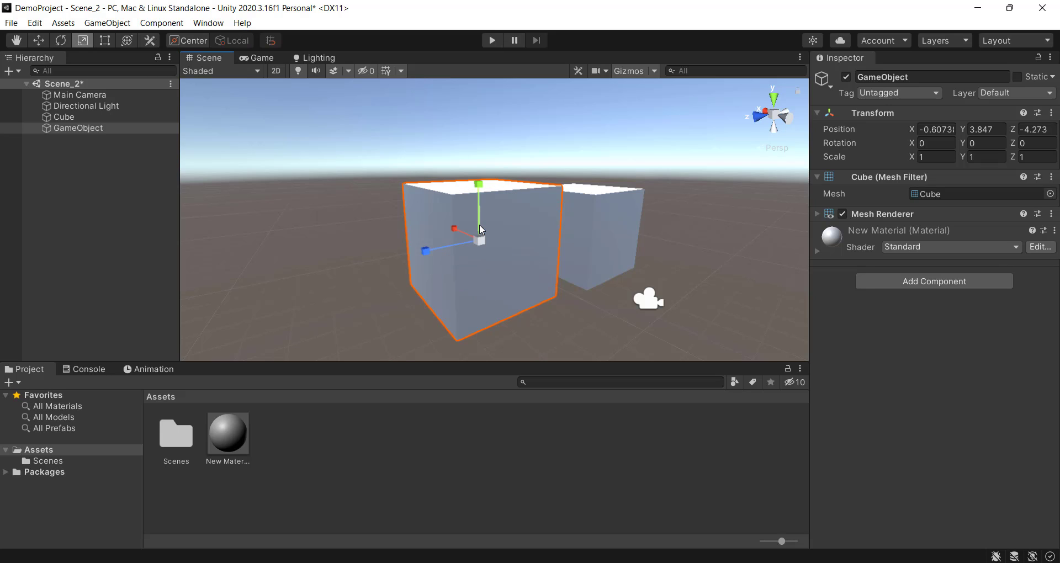
key("w")
key("e")
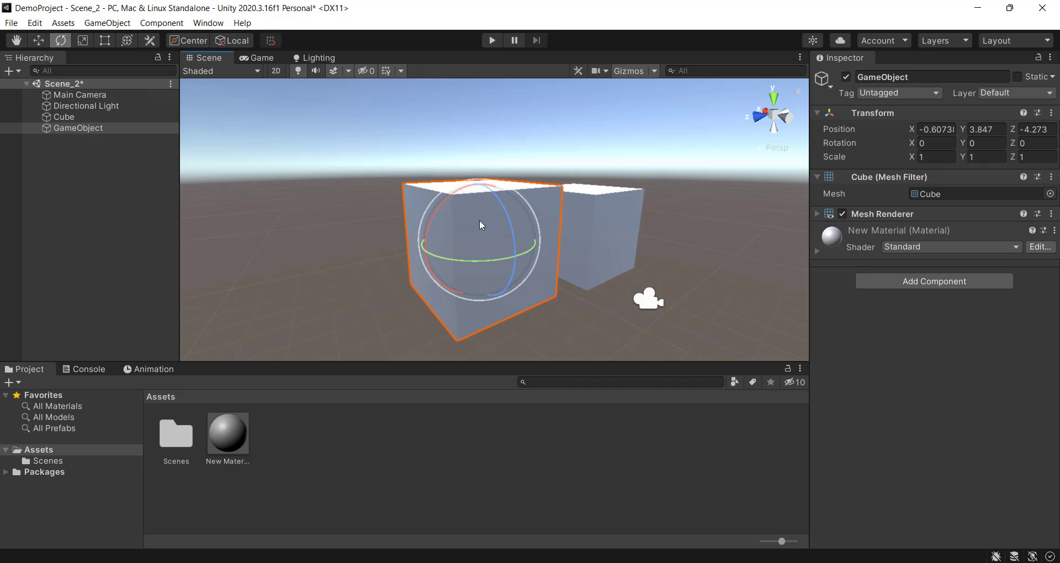
left_click_drag(501, 206, 428, 247)
key("r")
key("w")
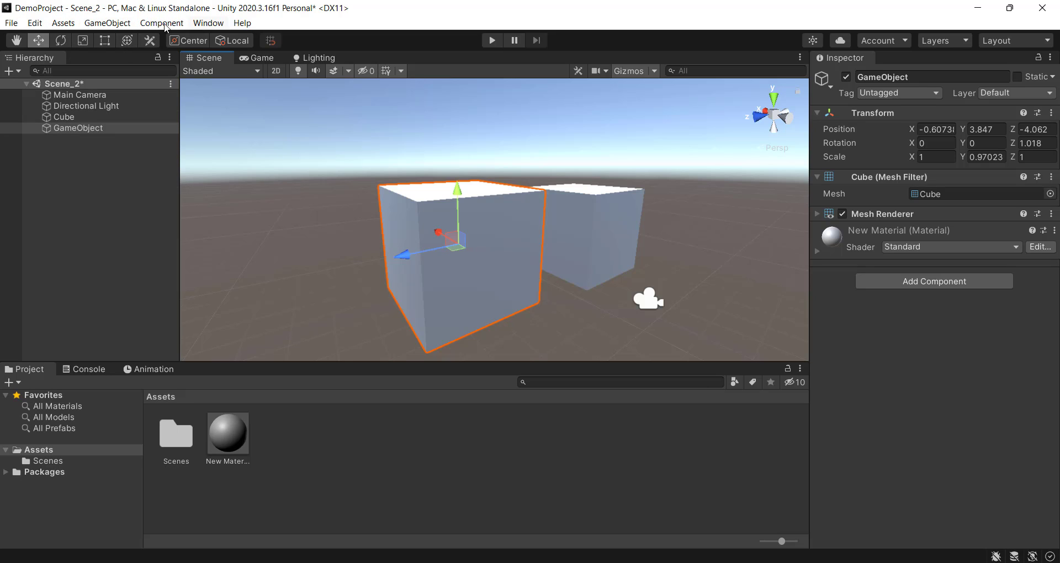
Step: Look through the file, asset and GameObject creation commands, including the available 3D objects such as Cube, Sphere and Capsule
left_click(13, 24)
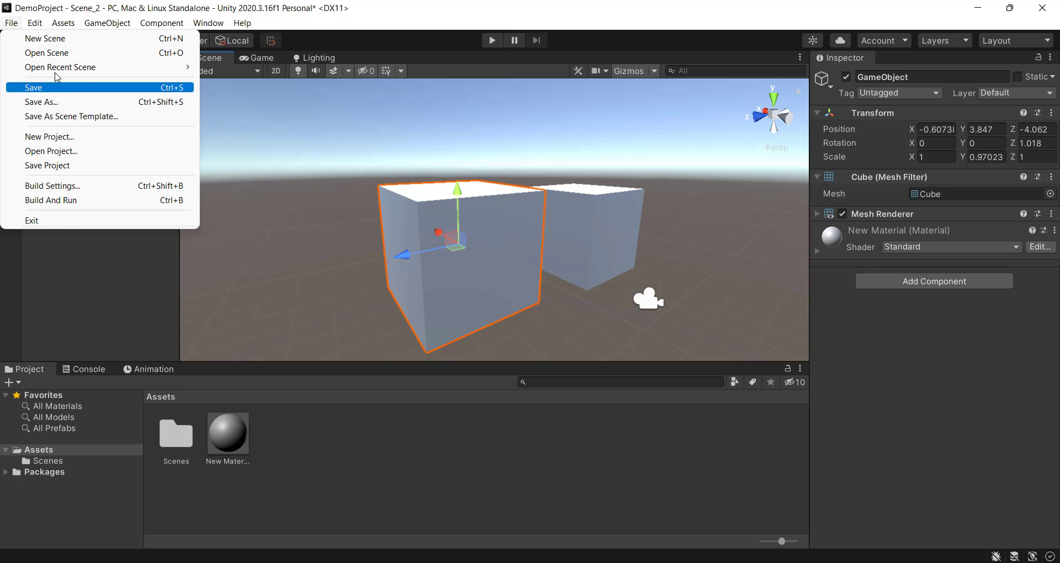
mouse_move(55, 28)
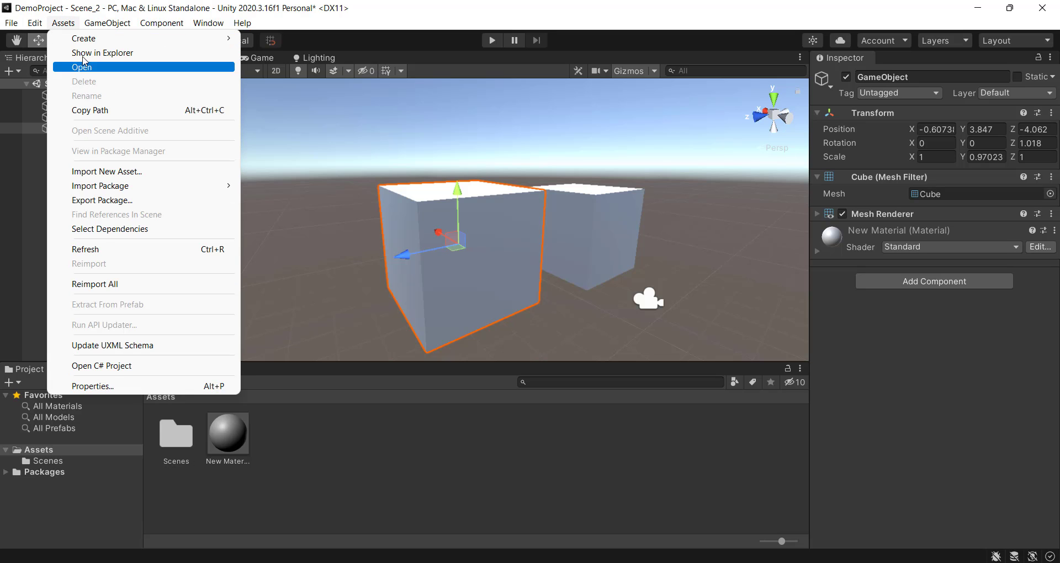
mouse_move(107, 23)
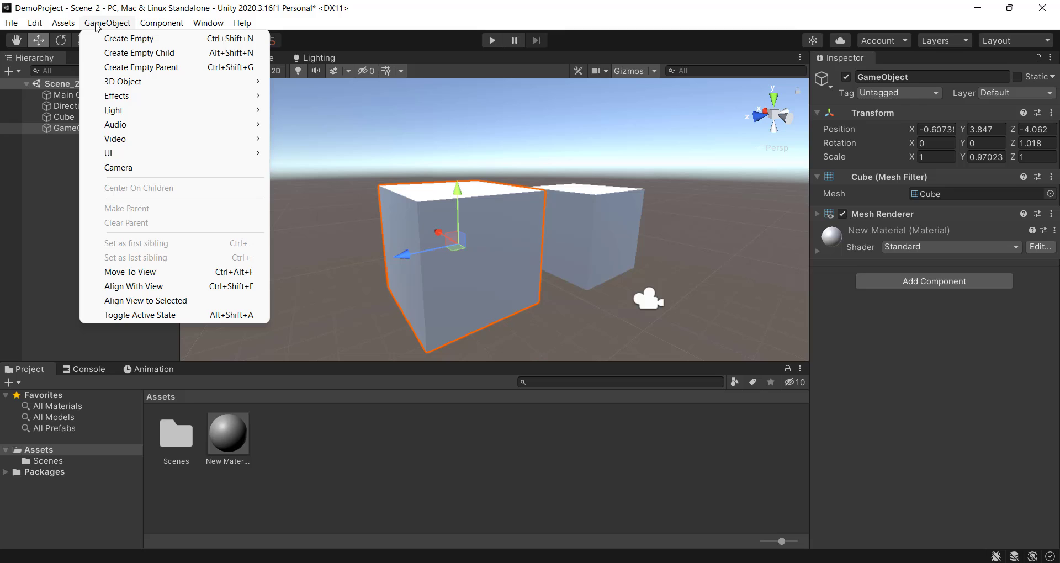
left_click(339, 134)
left_click(107, 23)
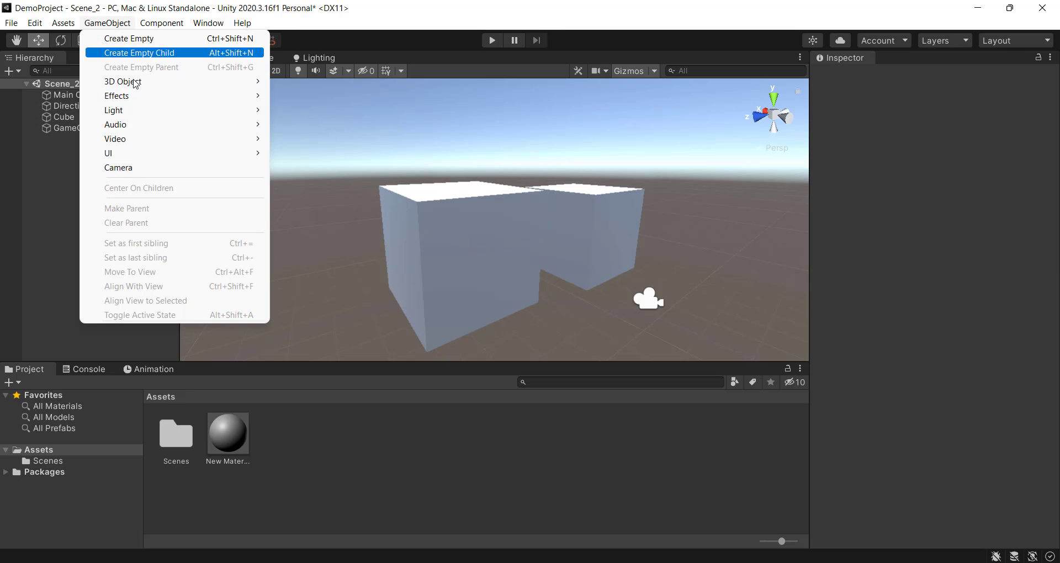
mouse_move(111, 83)
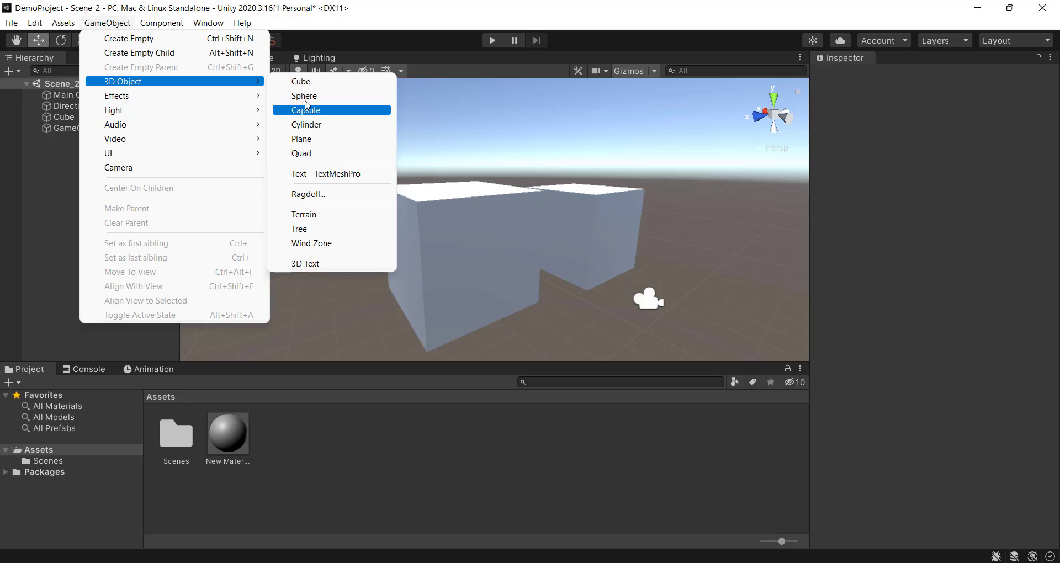
left_click(493, 100)
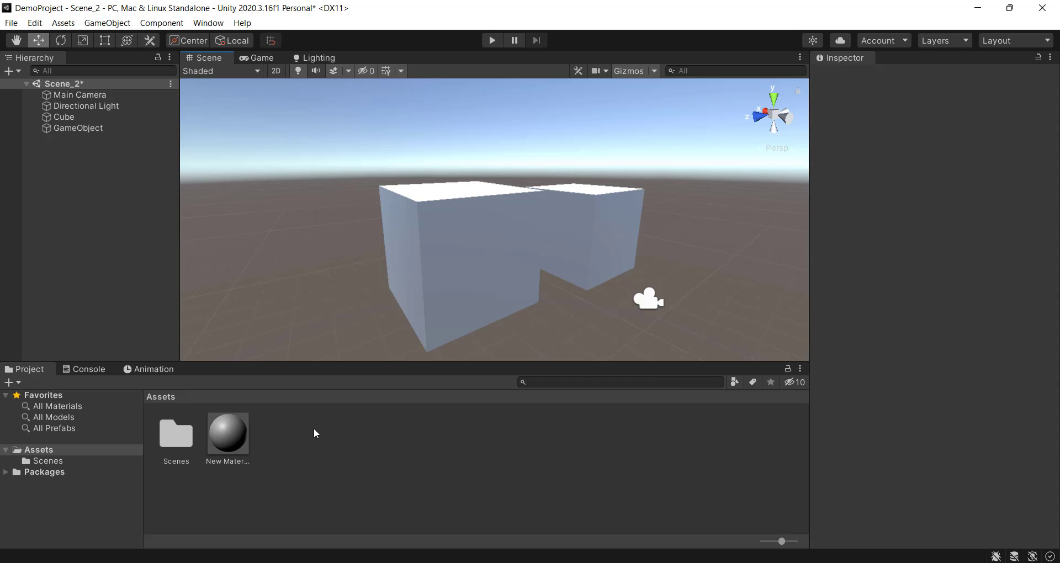
Step: Look at the commands for importing a new asset into the Assets folder, including the file selection dialog, and cancel the import
left_click(63, 23)
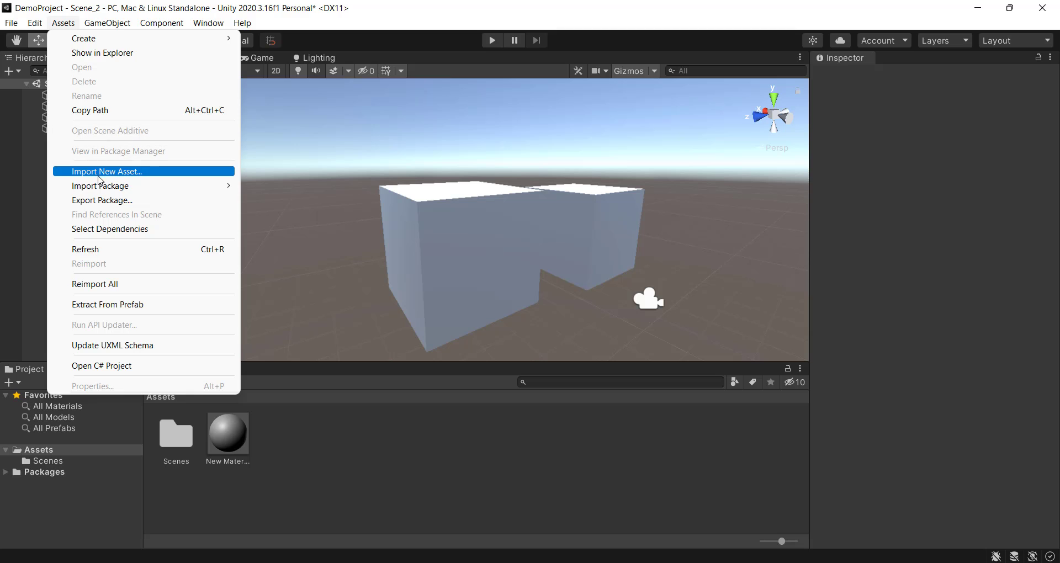
left_click(335, 178)
right_click(351, 456)
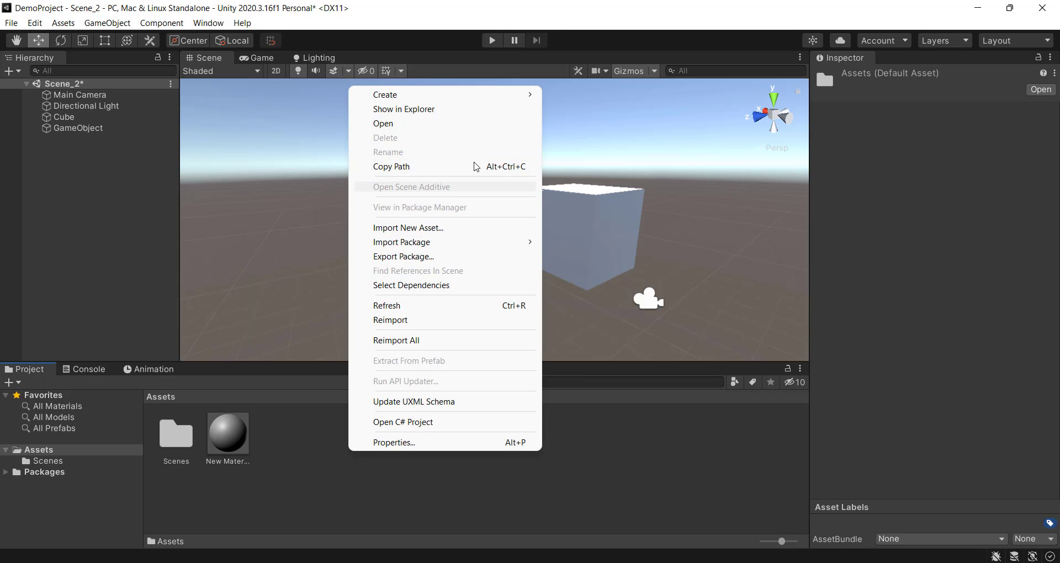
left_click(436, 227)
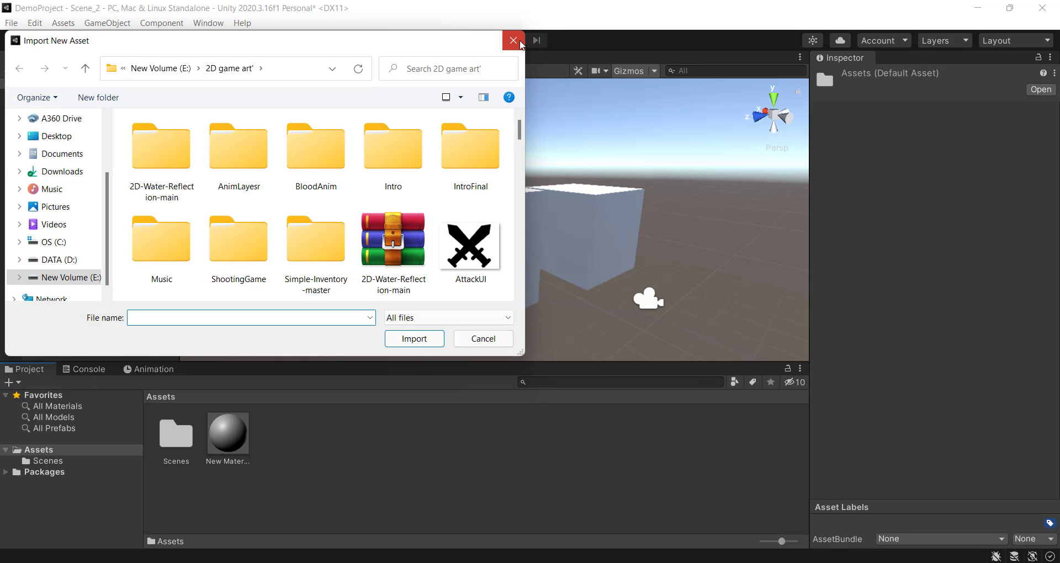
left_click(519, 43)
Step: Switch to File Explorer's 2D game art' folder, pick up the RightButton image without importing it, and minimize the window
left_click(462, 555)
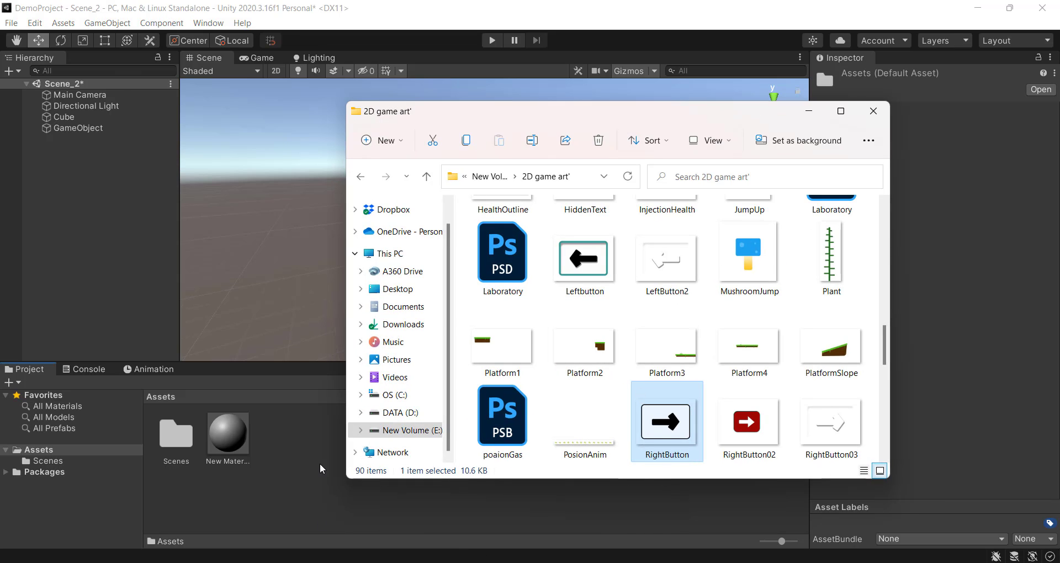
left_click_drag(669, 447, 687, 433)
left_click(809, 111)
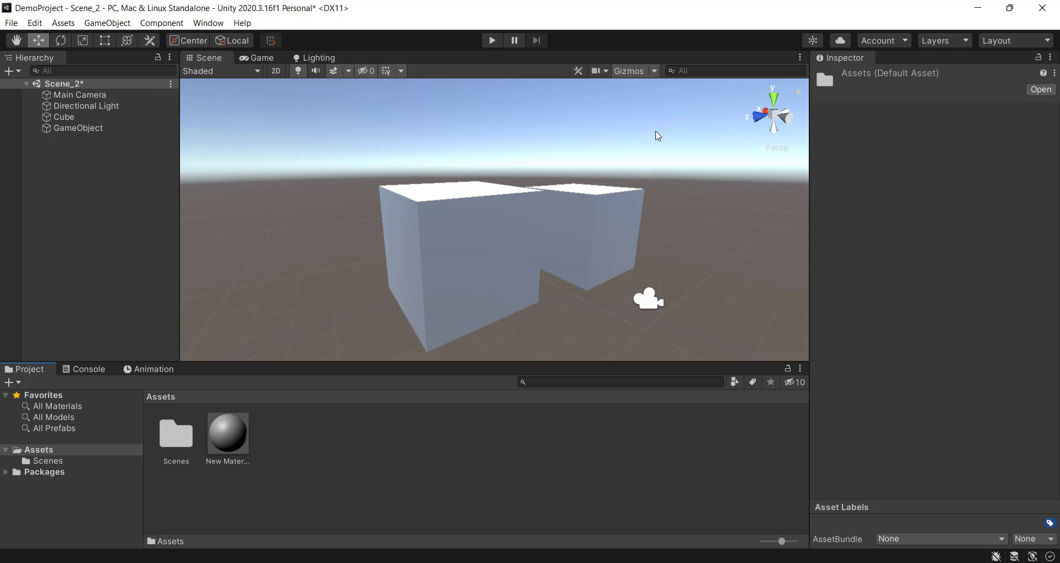